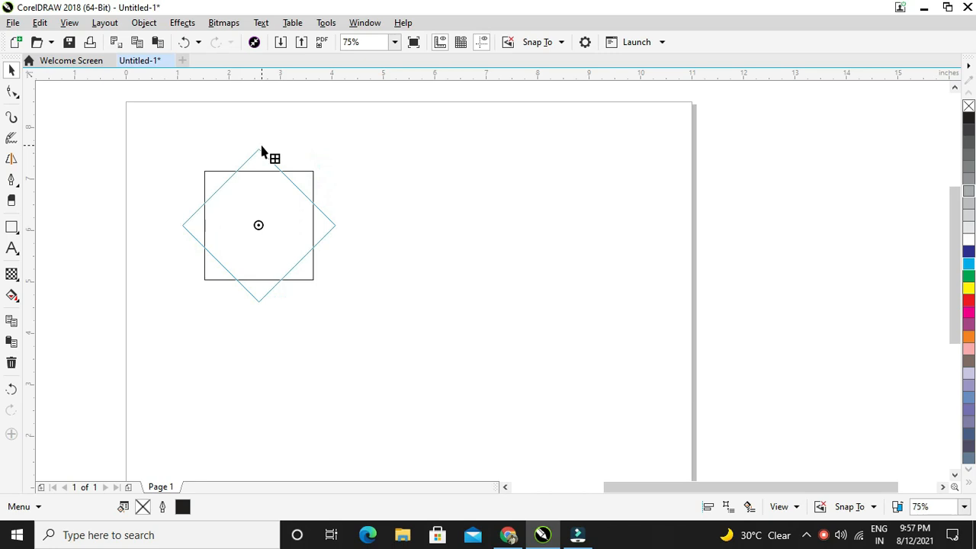
left_click(389, 171)
left_click(299, 171)
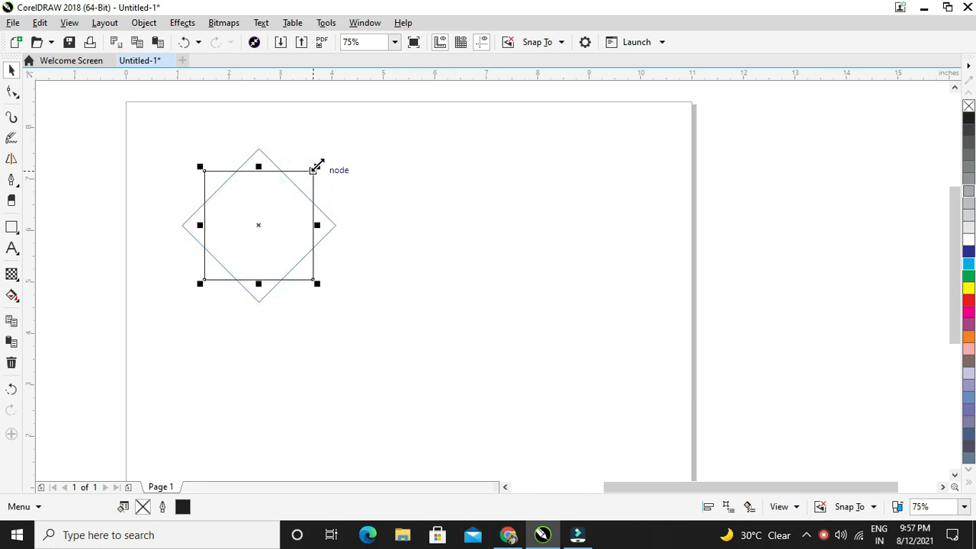
left_click_drag(318, 166, 304, 185)
key("Escape")
key("ctrl+z")
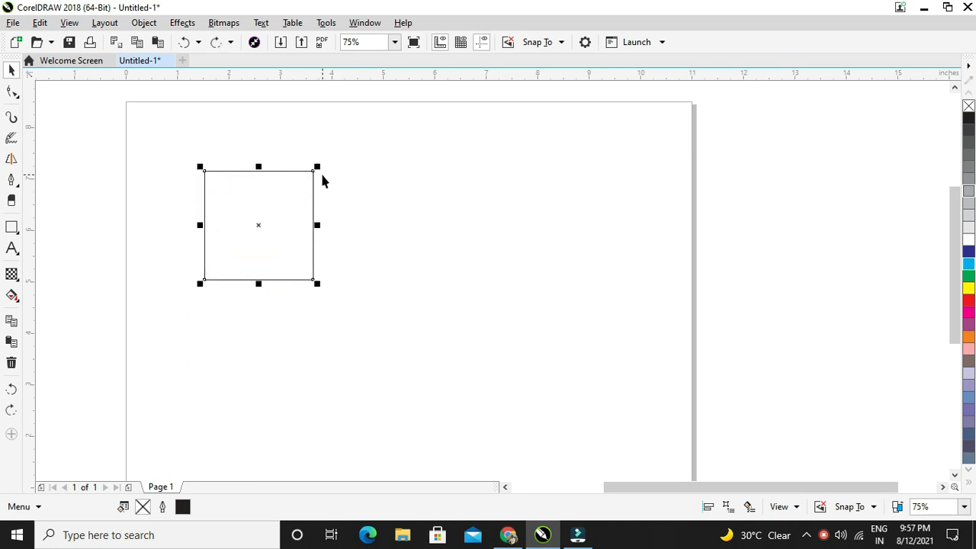
key("ctrl+shift+z")
Step: Create a slightly smaller concentric copy of the upright square inside it
left_click(312, 171)
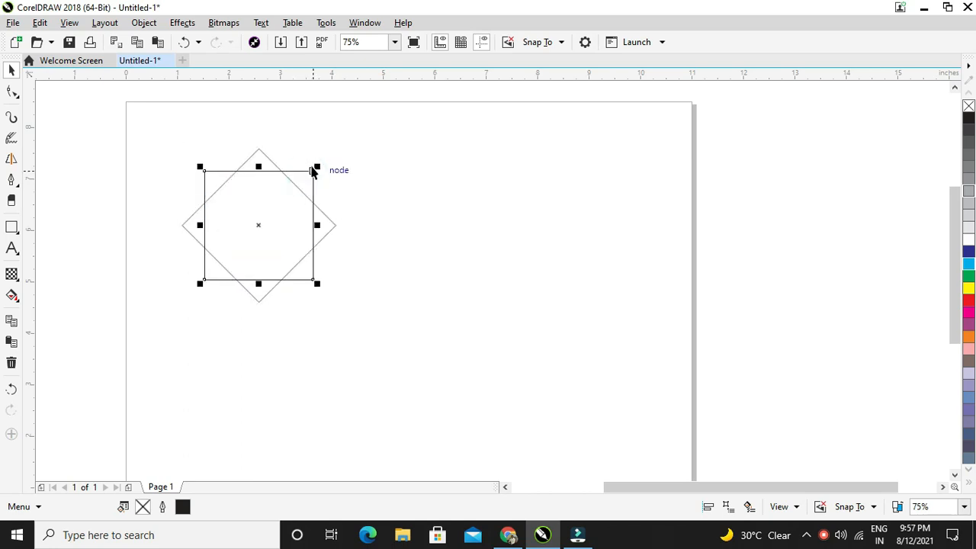
left_click_drag(318, 166, 309, 177)
key("ctrl+z")
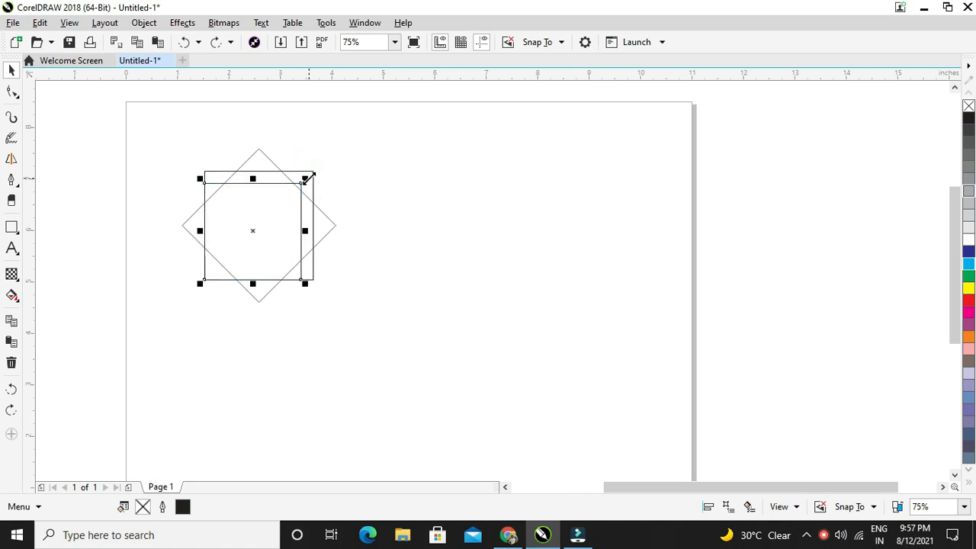
Step: Create a slightly larger concentric copy of the diamond around the existing one
left_click(267, 172)
left_click_drag(267, 173, 275, 166)
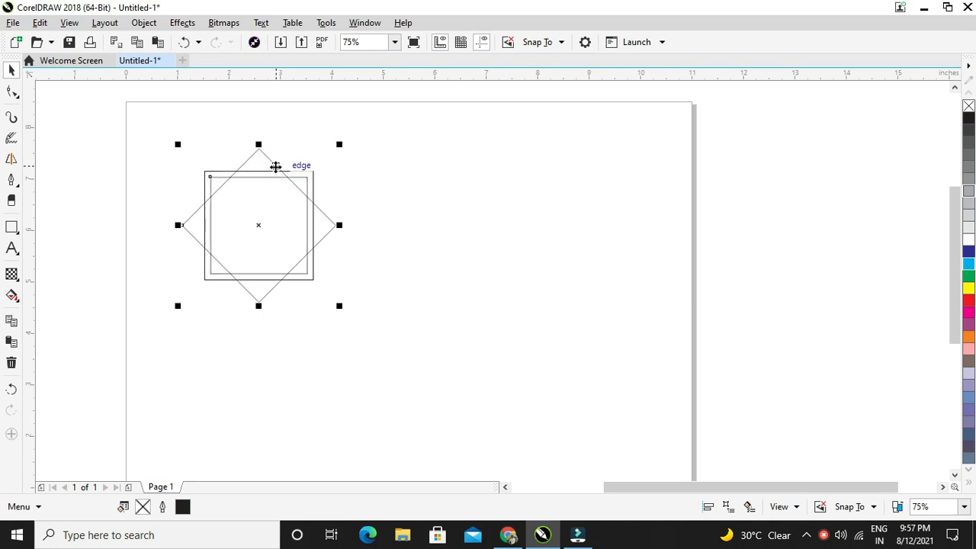
left_click(344, 172)
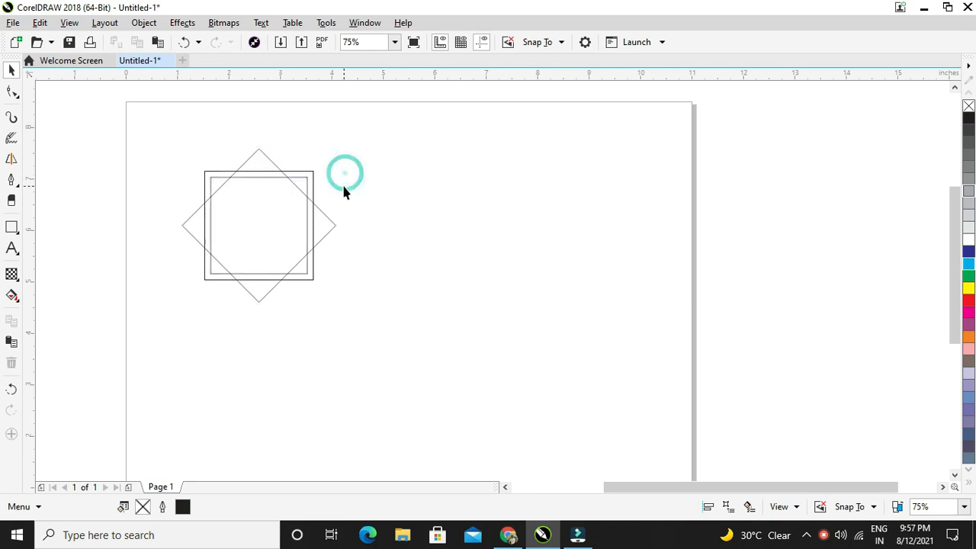
left_click(328, 224)
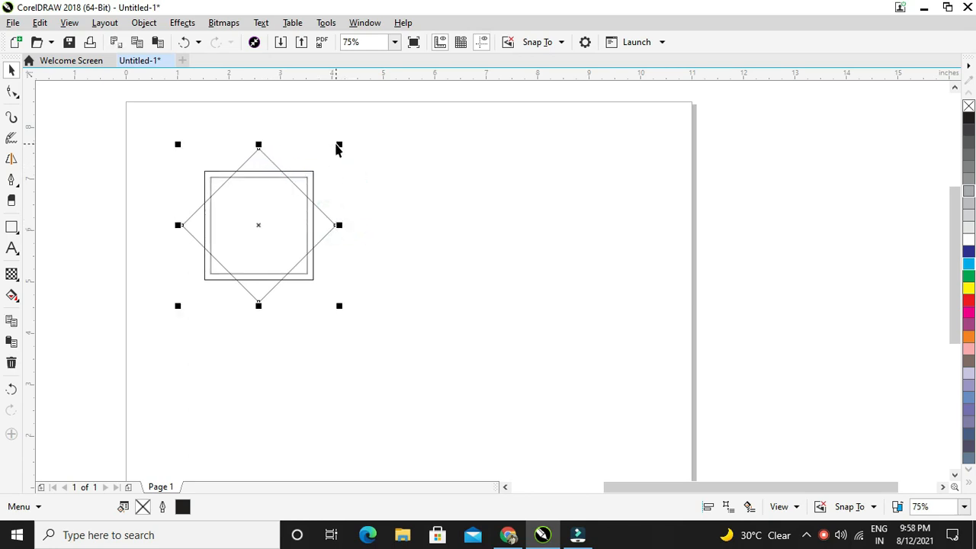
left_click_drag(336, 145, 361, 132)
left_click(367, 188)
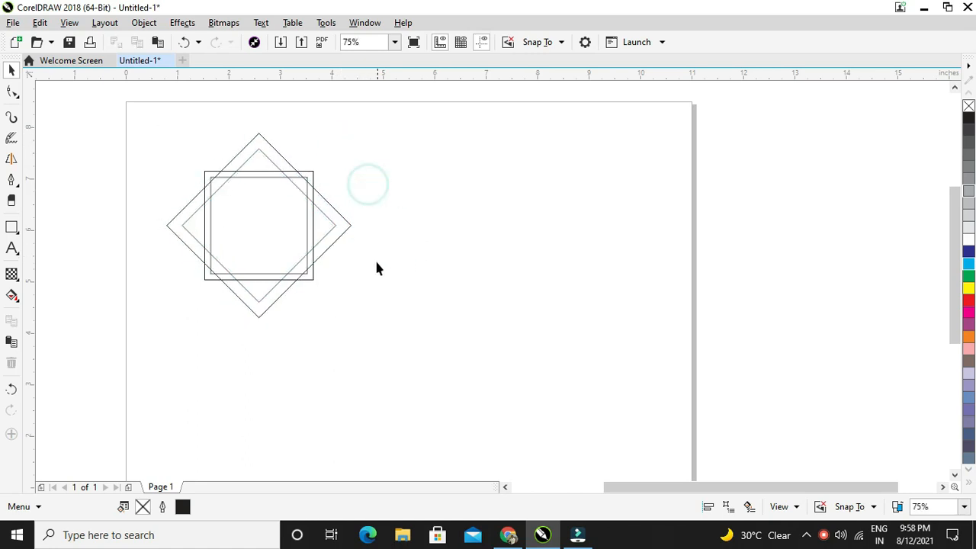
Step: Draw a five-pointed star inside the inner square with the Star tool
scroll(273, 245, "up", 2)
scroll(273, 241, "down", 1)
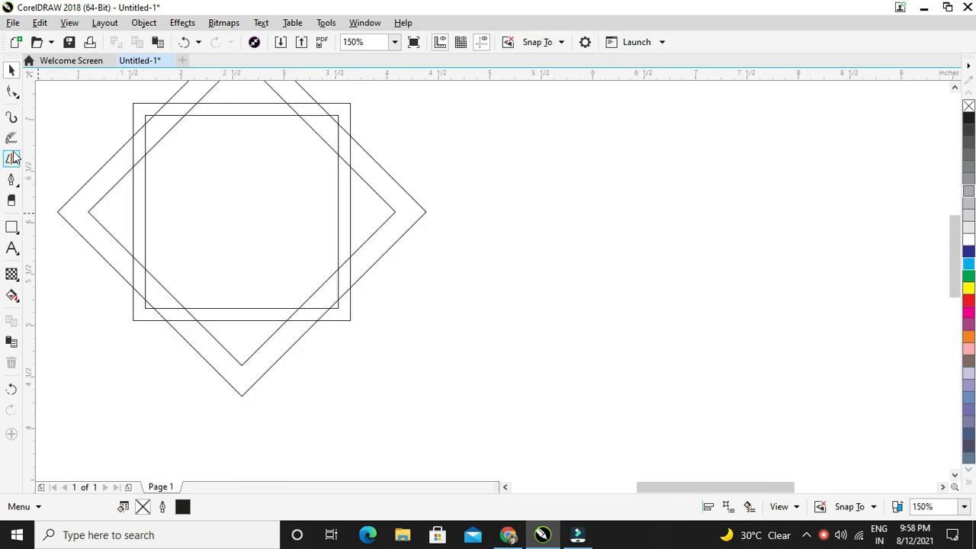
left_click(10, 229)
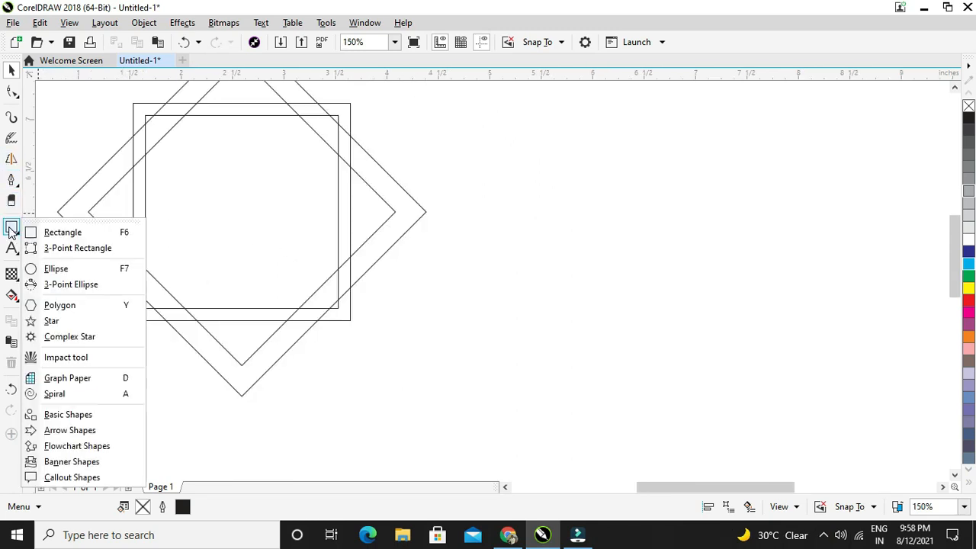
left_click(68, 321)
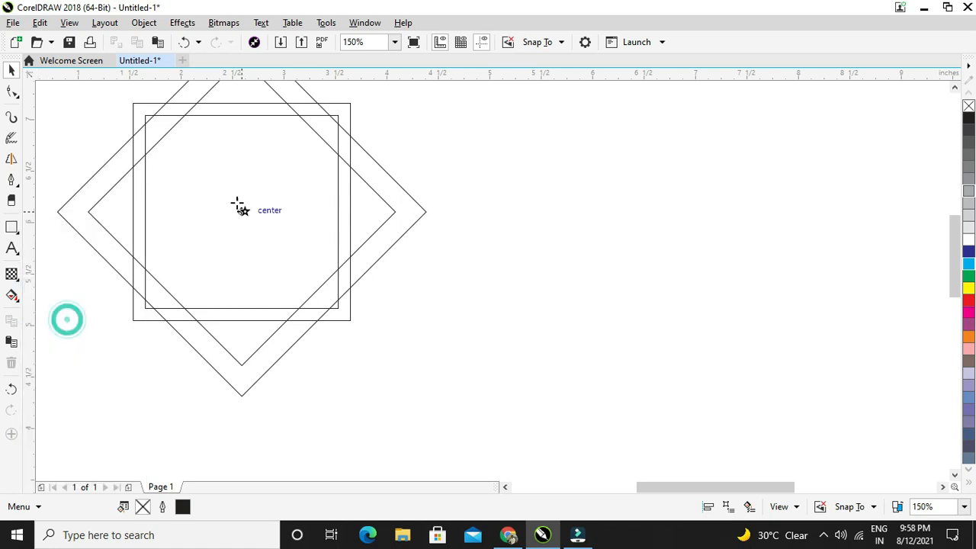
mouse_move(224, 184)
left_mouse_down()
mouse_move(209, 135)
mouse_move(191, 124)
mouse_move(312, 281)
mouse_move(338, 289)
mouse_move(338, 275)
left_mouse_up()
left_click(12, 70)
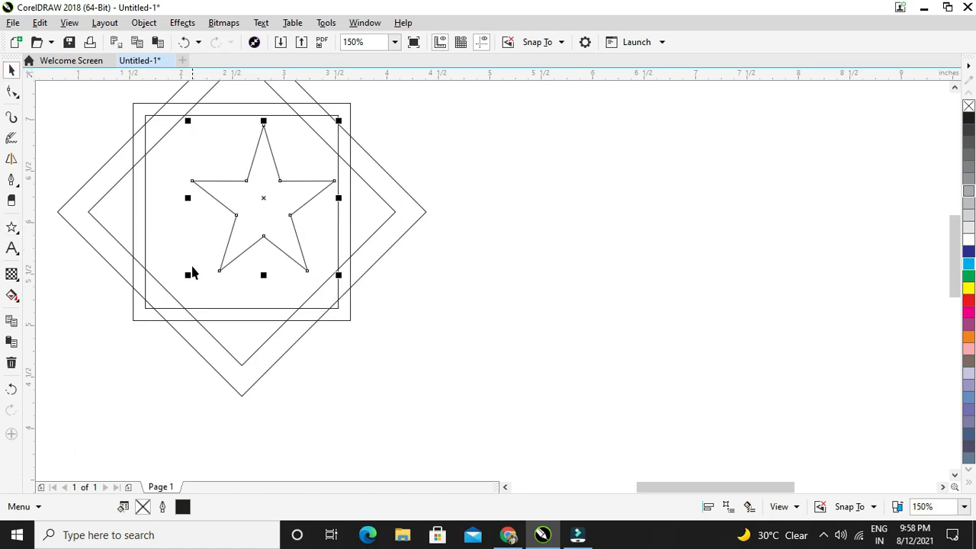
Step: Enlarge the star to fill the inner square and center it between the square's edges
left_click_drag(188, 274, 149, 314)
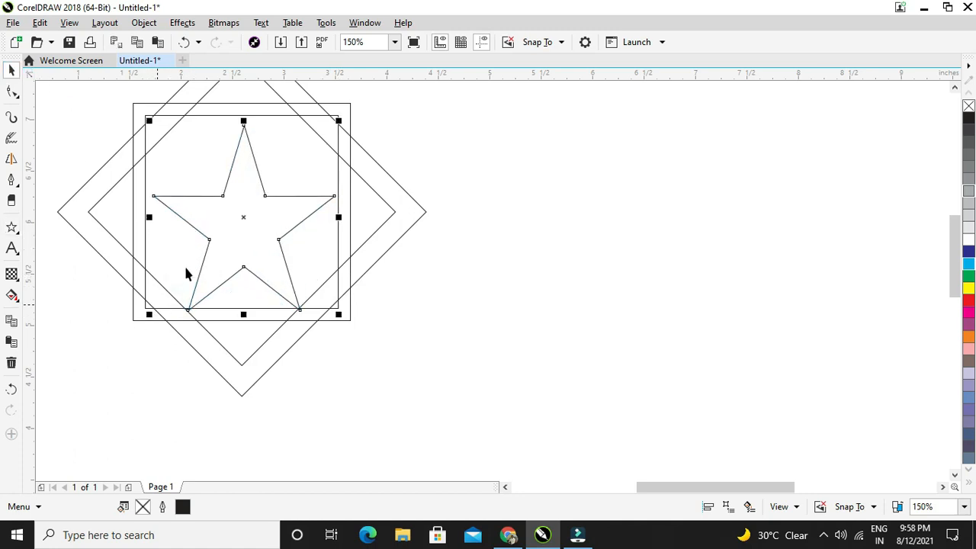
left_click_drag(227, 183, 216, 171)
left_click_drag(327, 304, 338, 312)
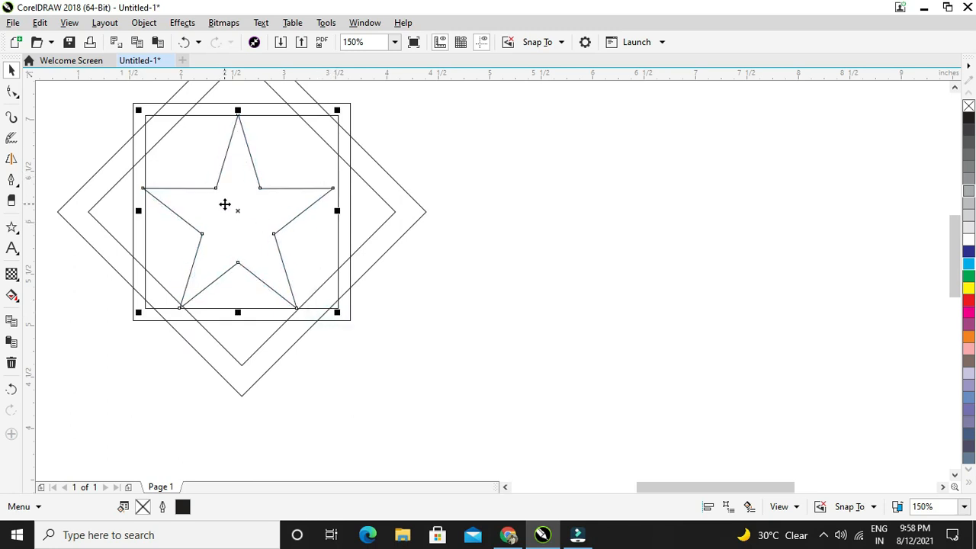
left_click_drag(225, 204, 227, 206)
key("Right")
key("Right")
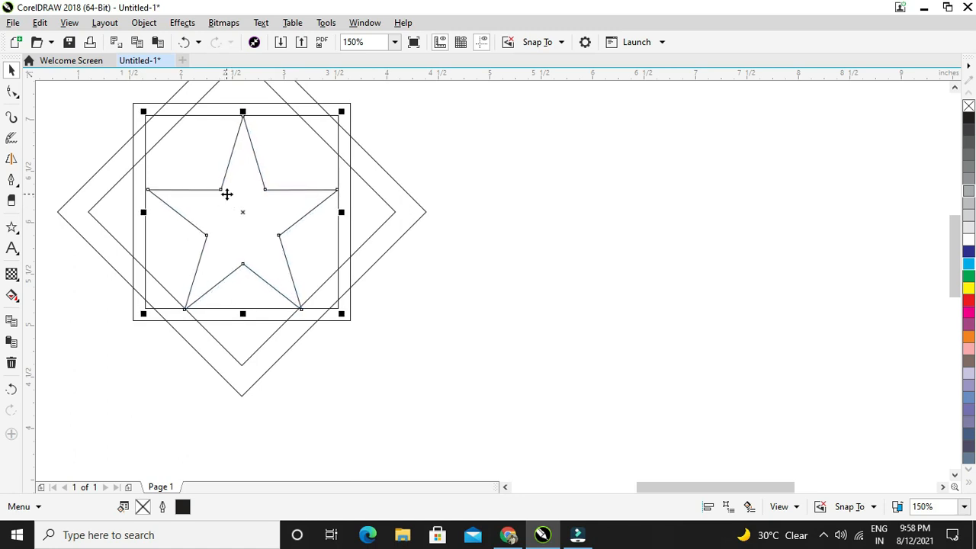
key("Up")
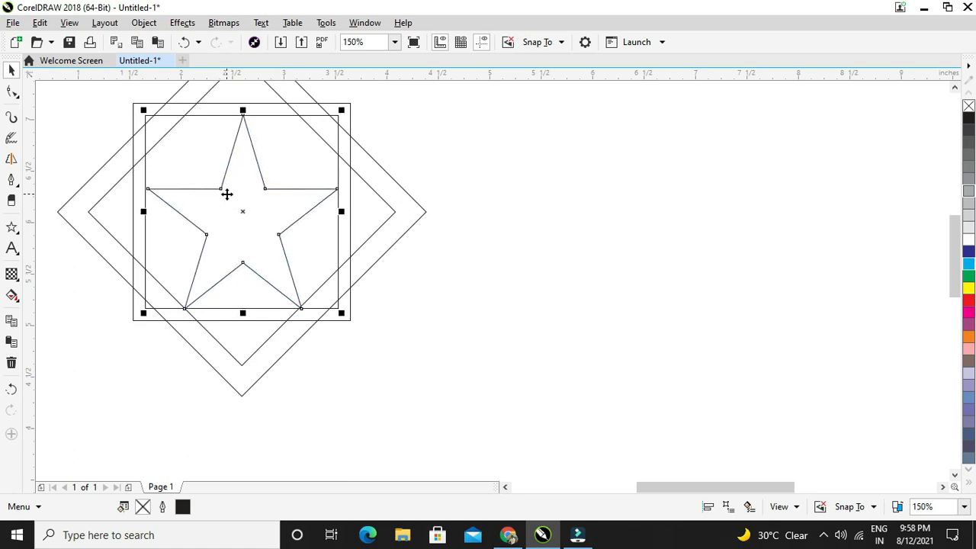
left_click(509, 188)
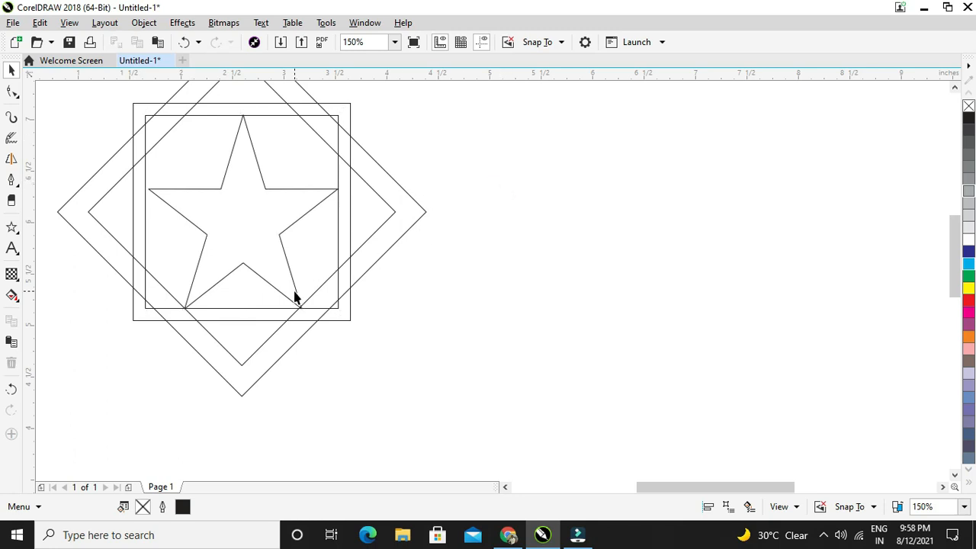
Step: Nudge the star slightly up and left to align its lower points with the crossings of the inner square and inner diamond
scroll(296, 297, "up", 2)
left_click(307, 317)
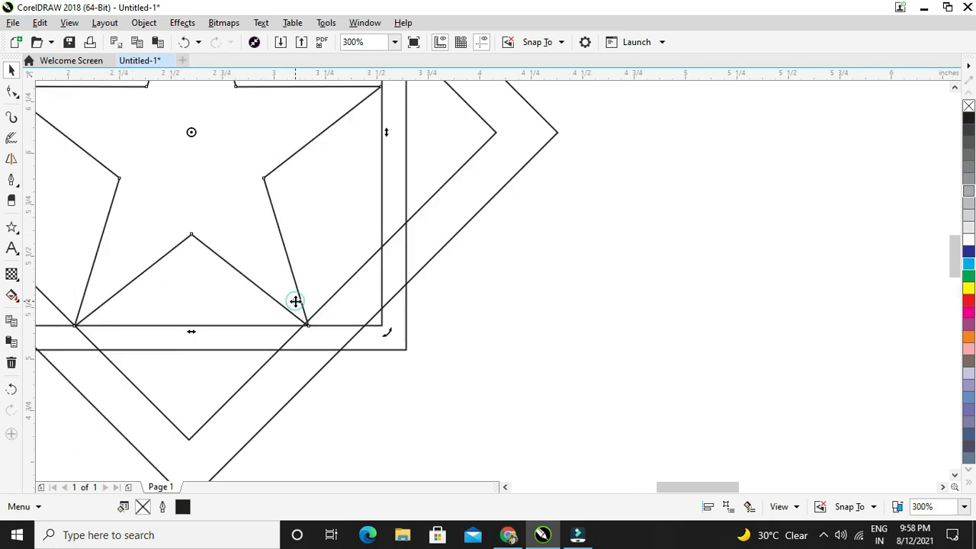
key("Up")
key("Left")
key("Left")
key("Left")
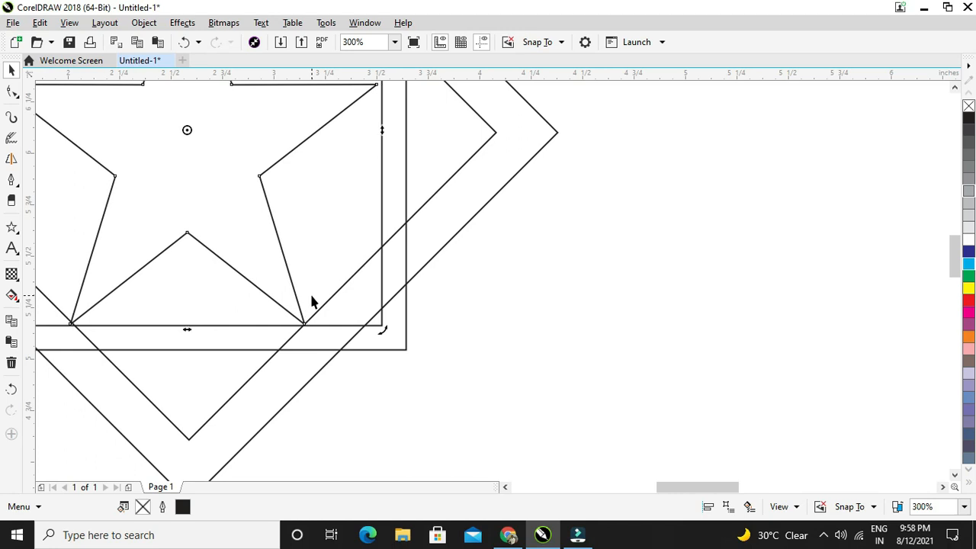
key("Right")
scroll(286, 272, "down", 2)
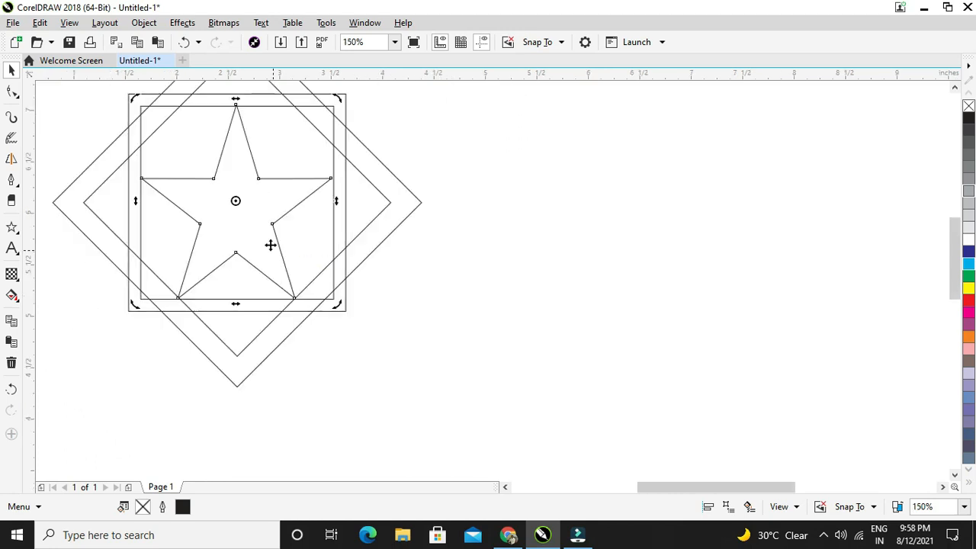
Step: Reduce the star's height from its upper tip so the tip meets the inner square's upper edge
left_click(531, 192)
left_click(239, 122)
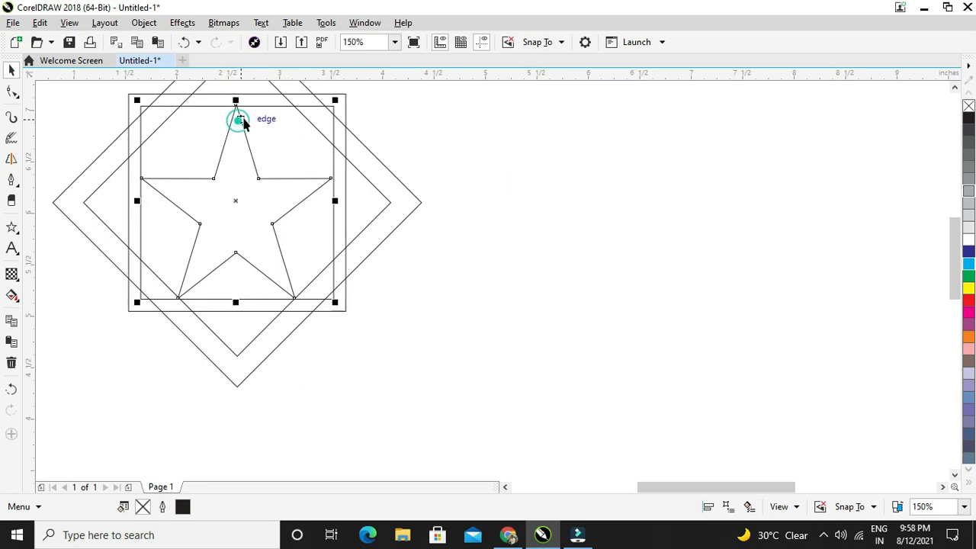
left_click(243, 117)
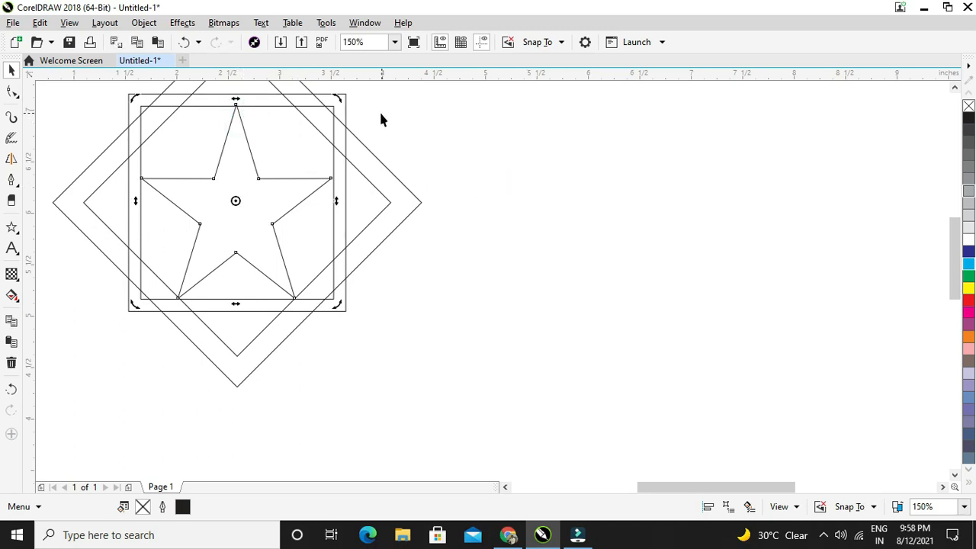
scroll(242, 94, "up", 2)
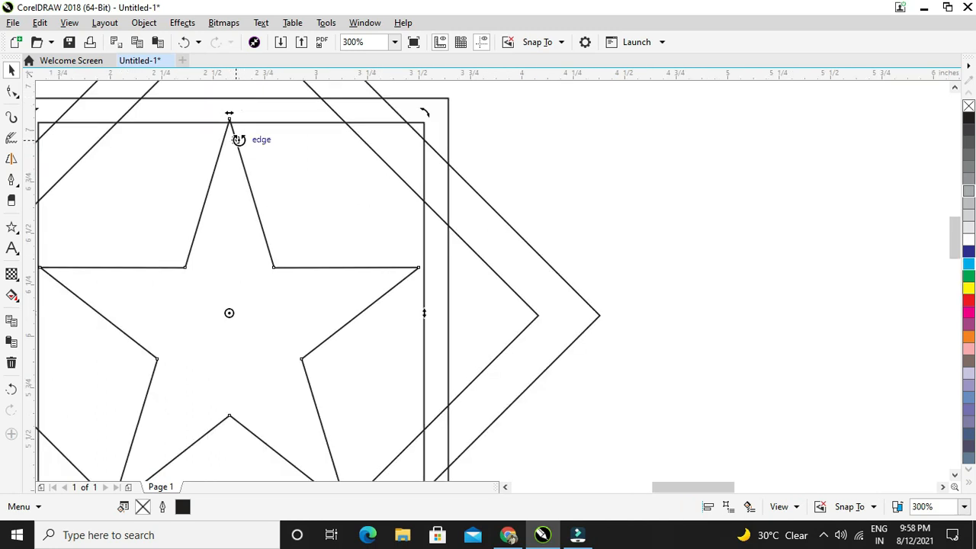
left_click(238, 140)
left_click(261, 142)
left_click(238, 152)
left_click_drag(229, 115, 232, 121)
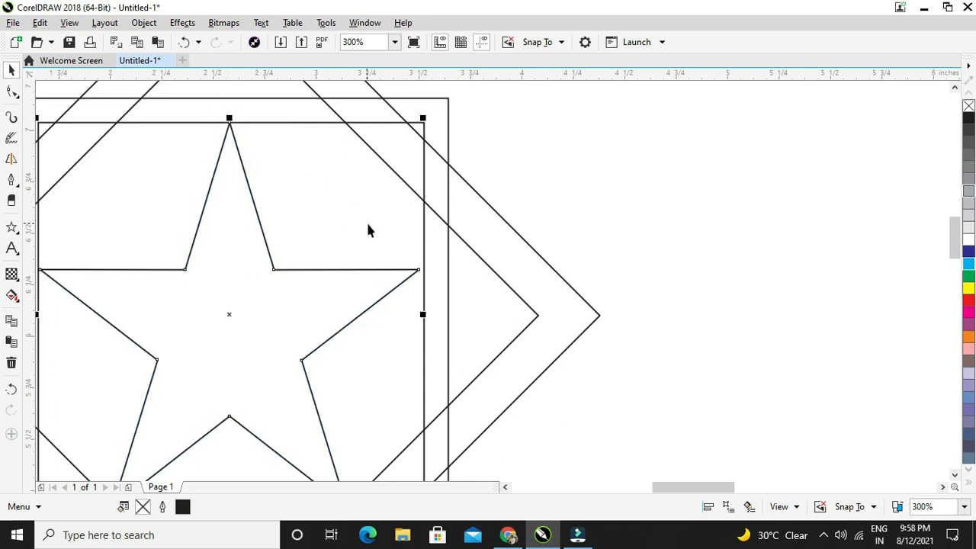
scroll(369, 232, "down", 2)
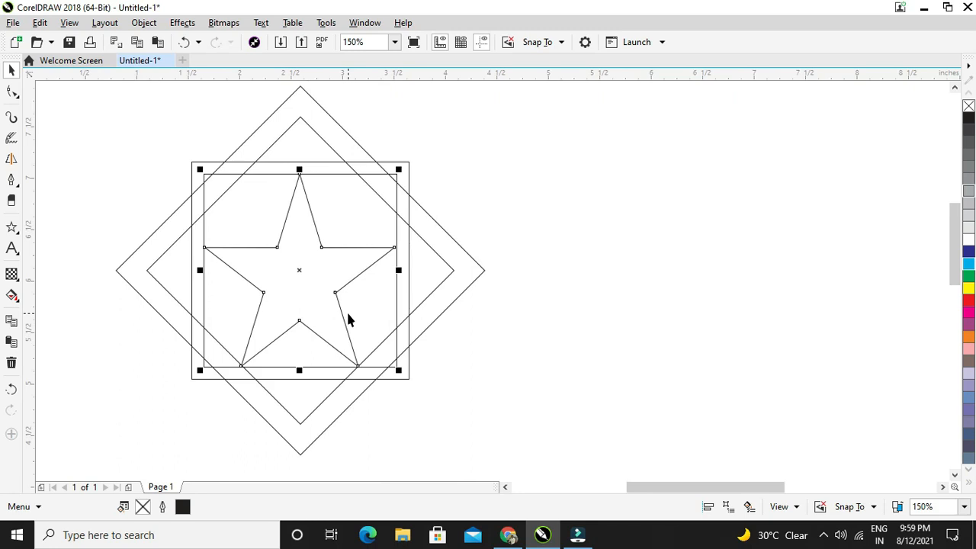
left_click(474, 208)
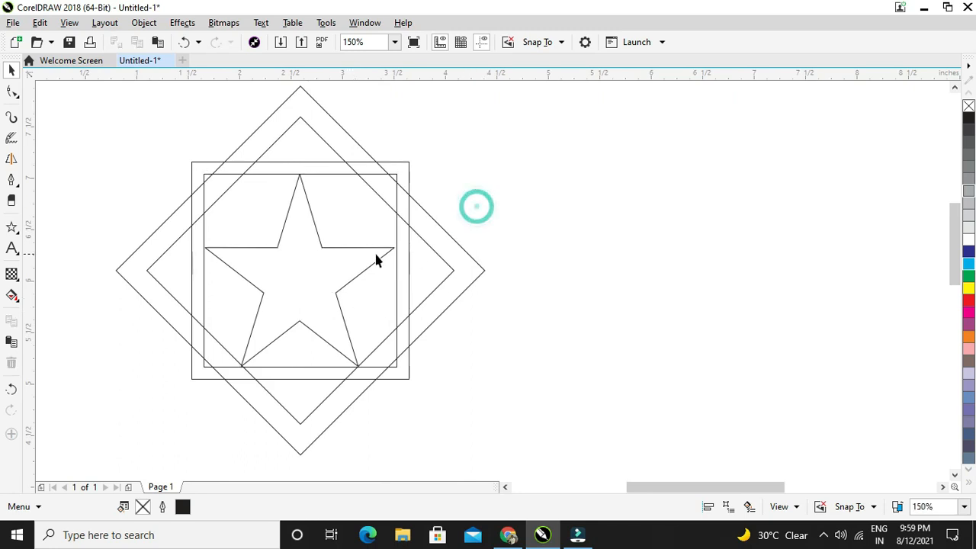
Step: Delete the star from inside the inner square
left_click(375, 246)
left_click(430, 105)
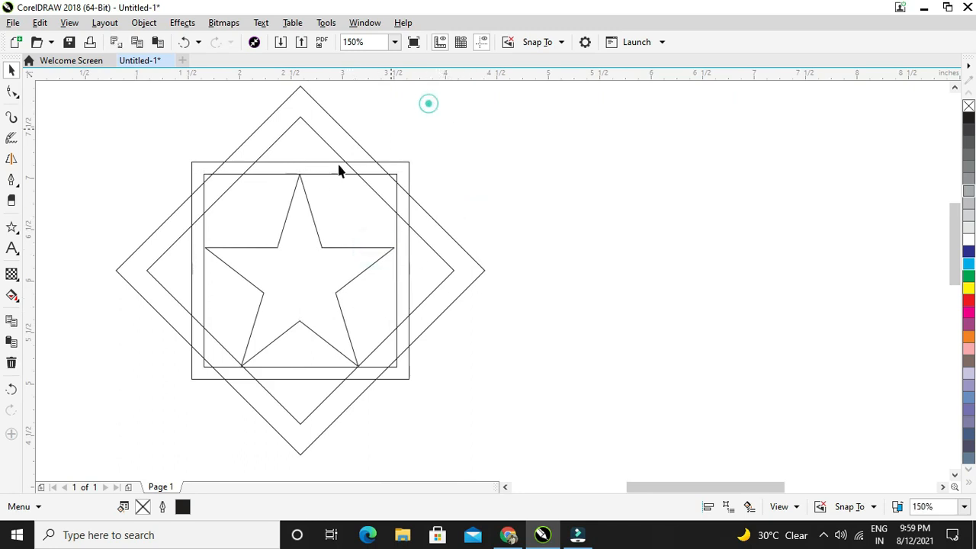
left_click(306, 194)
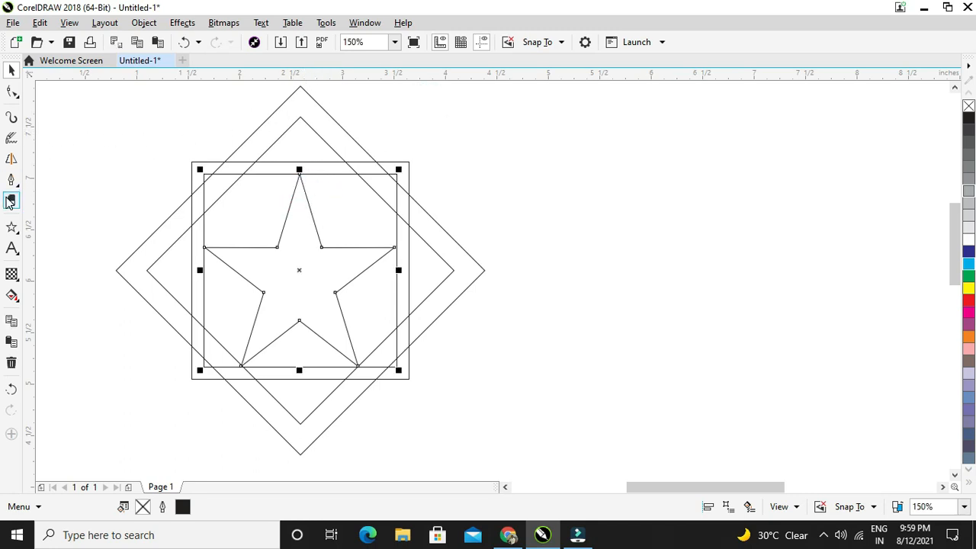
key("Delete")
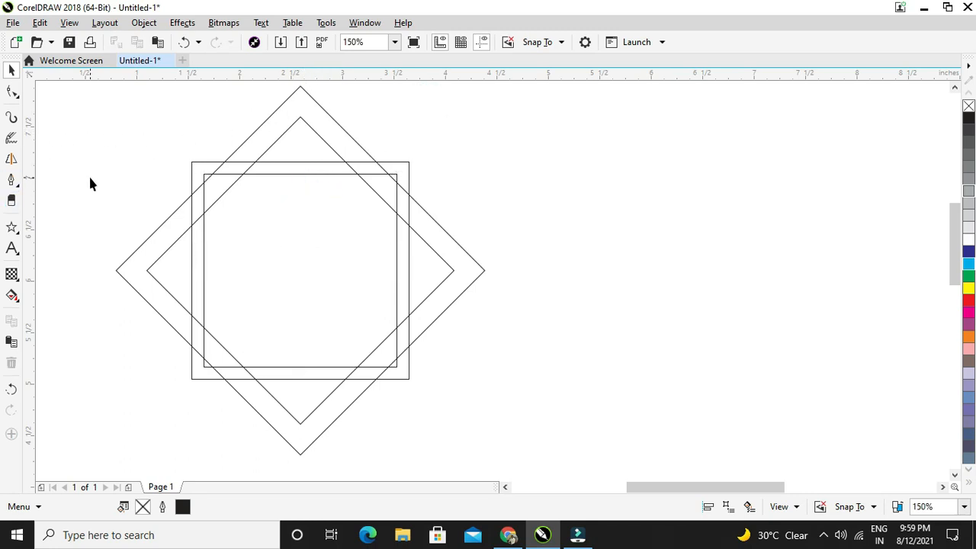
Step: Draw a new five-pointed star about 1.56 in wide and 1.49 in high inside the inner square
left_click(11, 226)
left_click_drag(229, 194, 392, 350)
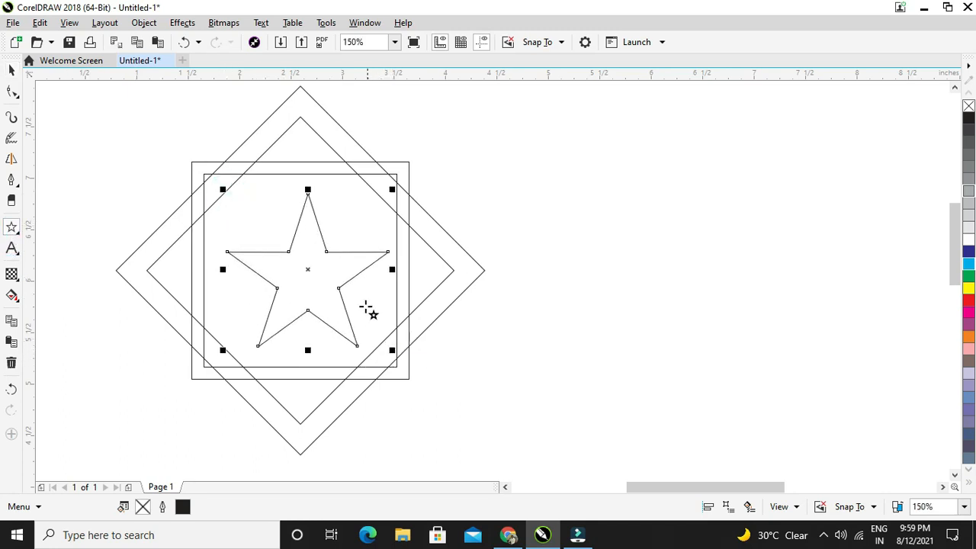
left_click(11, 70)
Step: Display the Transform toolbar docked above the Standard toolbar, and turn on the Property Bar
right_click(703, 40)
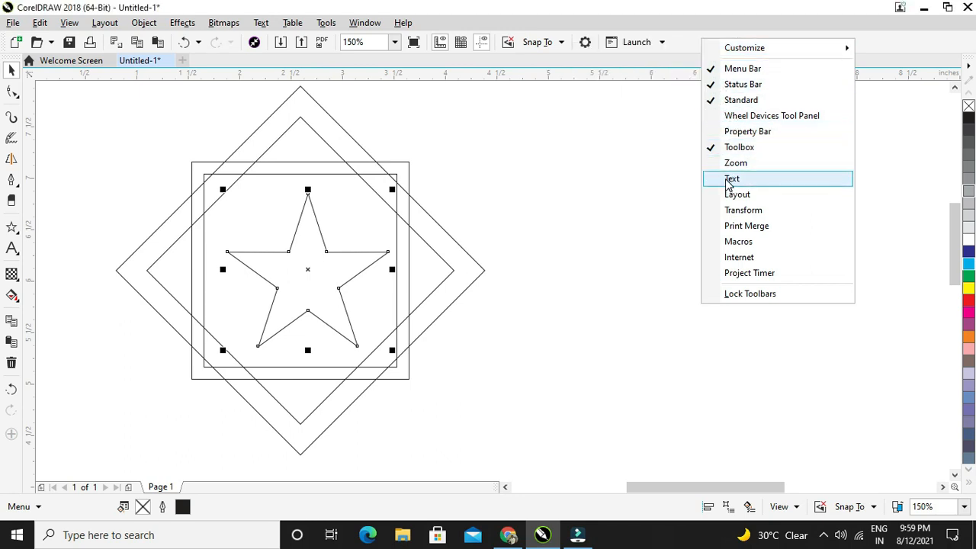
left_click(744, 209)
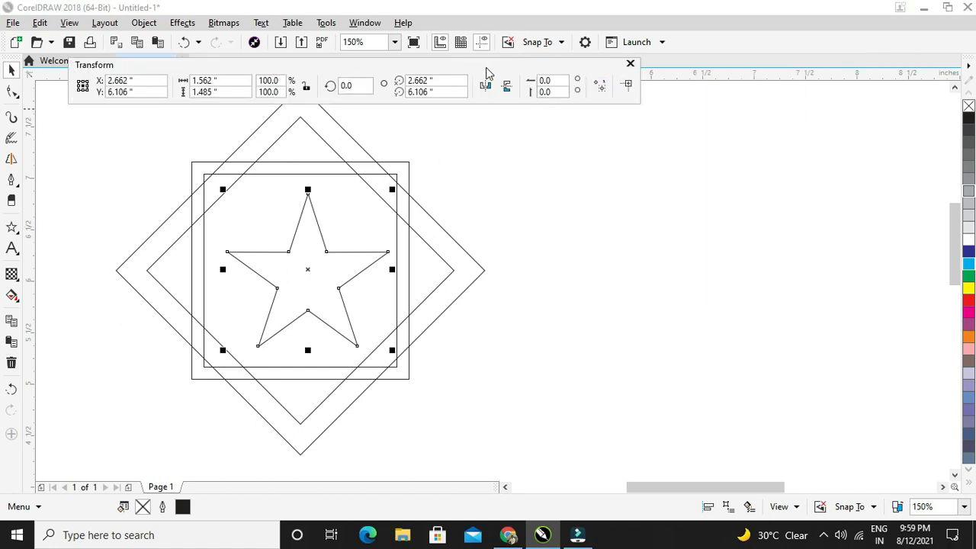
left_click_drag(486, 67, 568, 33)
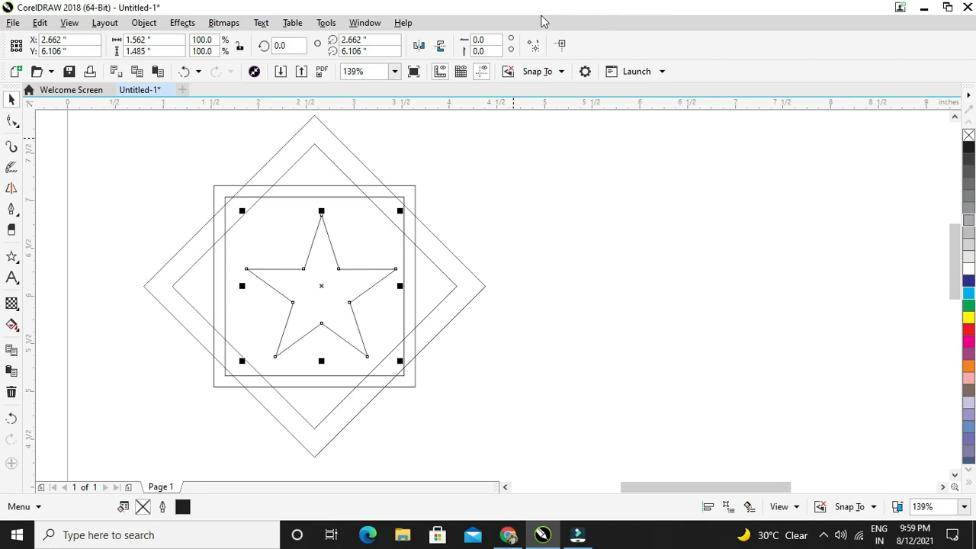
right_click(731, 59)
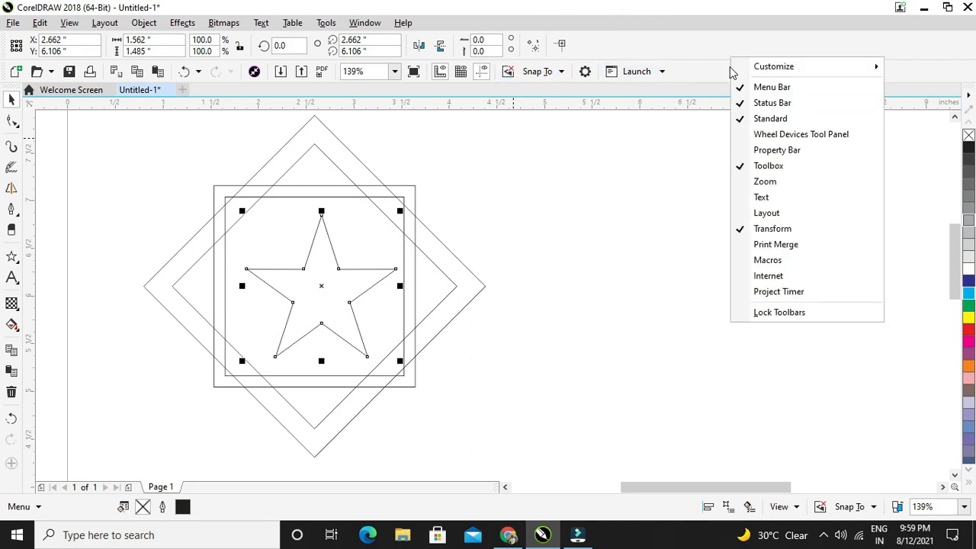
left_click(740, 147)
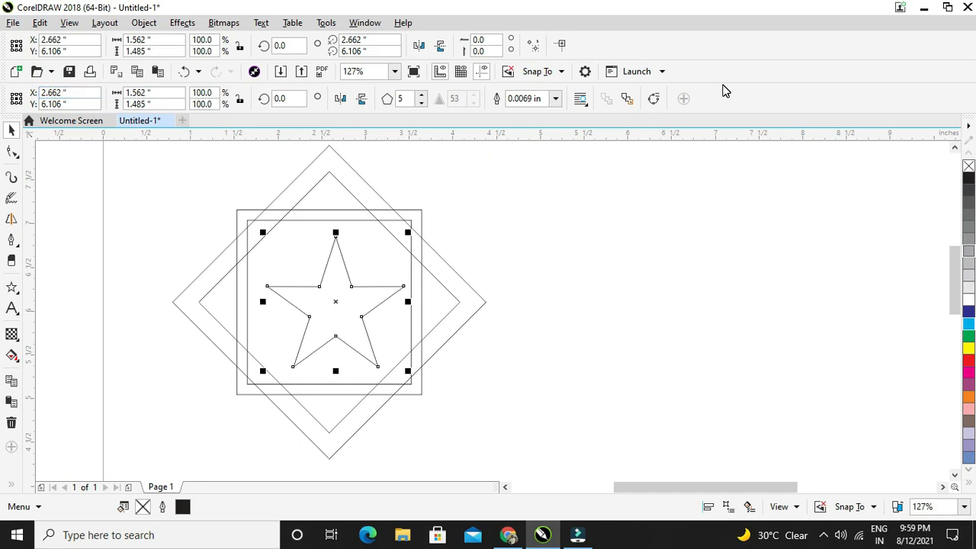
Step: Delete the five-pointed star from the inner square and select the two upright squares to check their extent
key("Delete")
left_click(339, 212)
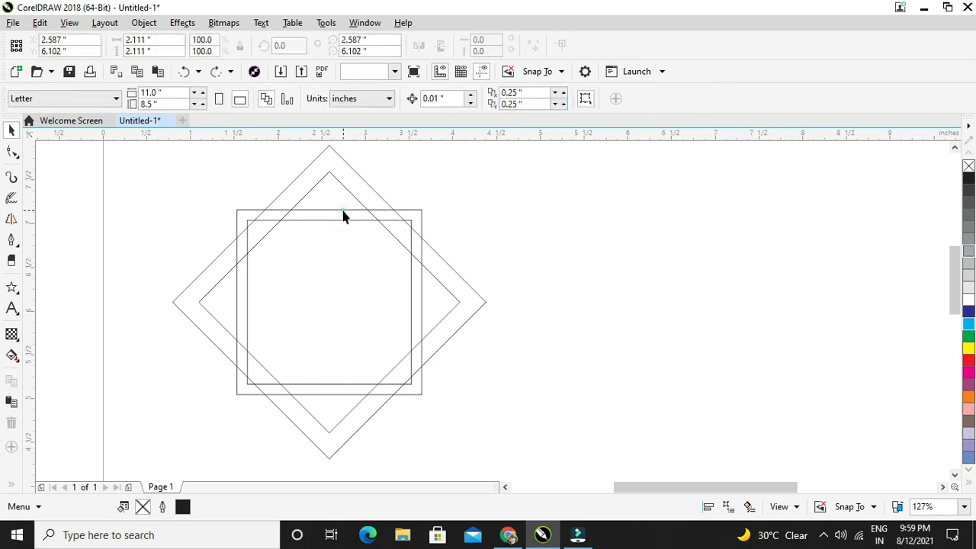
left_click(251, 215)
left_click_drag(169, 177, 496, 403)
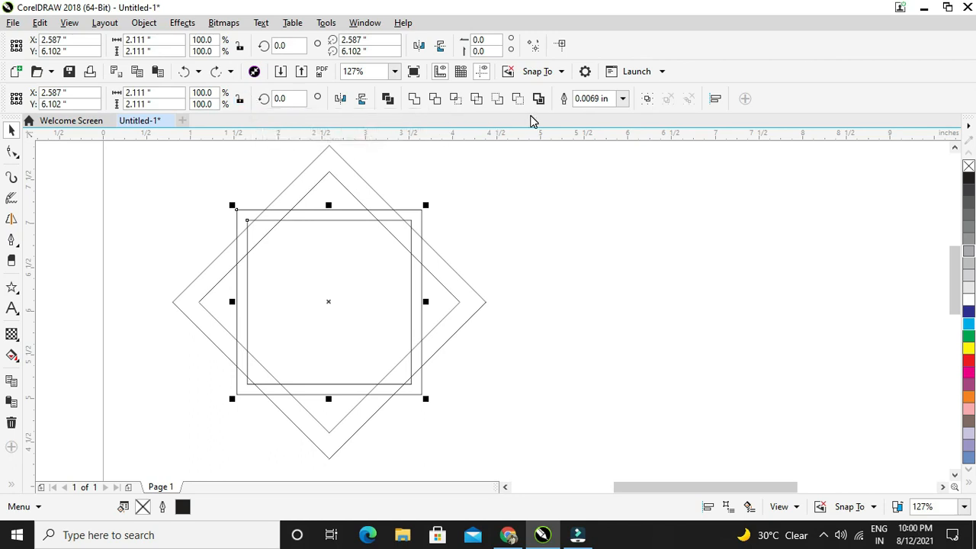
left_click_drag(502, 170, 207, 410)
left_click(546, 292)
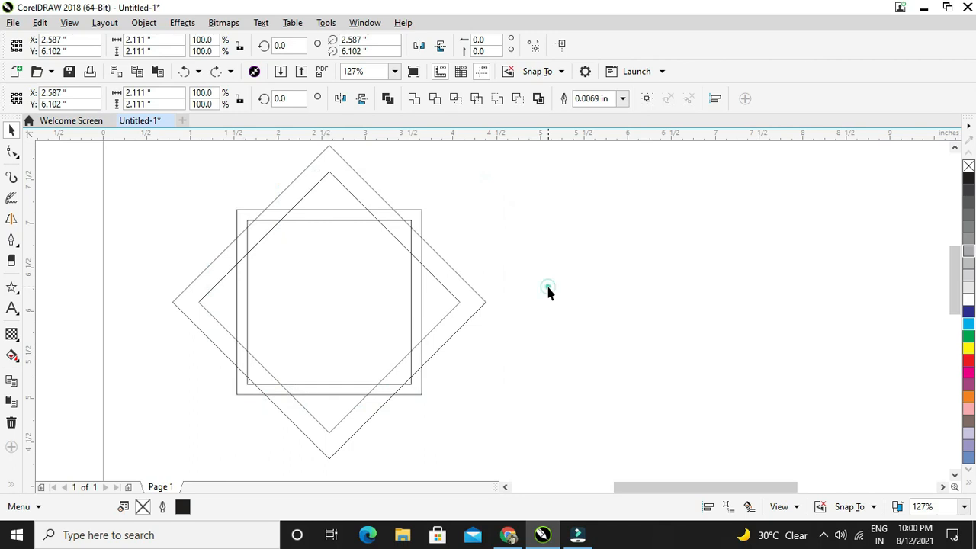
Step: Draw a star inside the inner square and set its number of points to 7
left_click(11, 287)
mouse_move(282, 240)
left_mouse_down()
mouse_move(396, 334)
mouse_move(406, 355)
left_mouse_up()
left_click(421, 95)
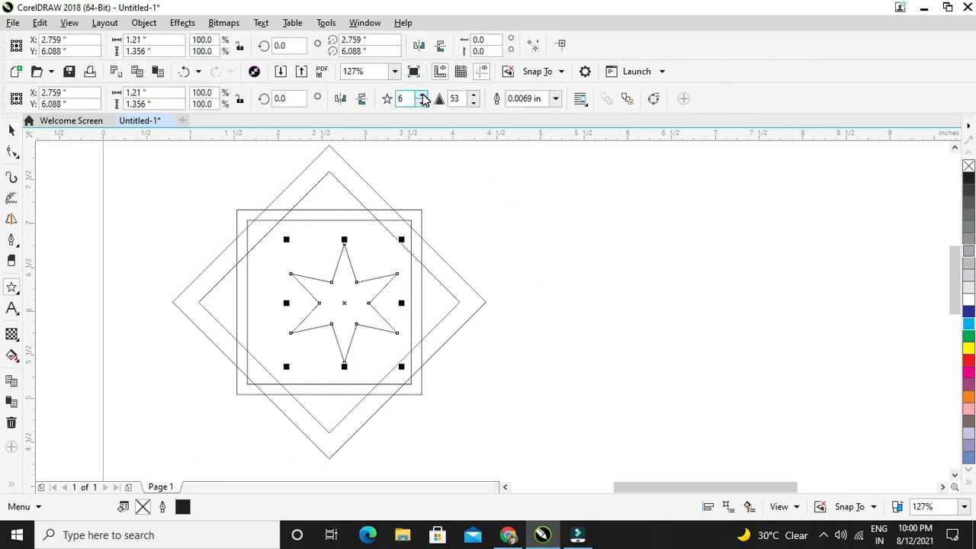
left_click(422, 95)
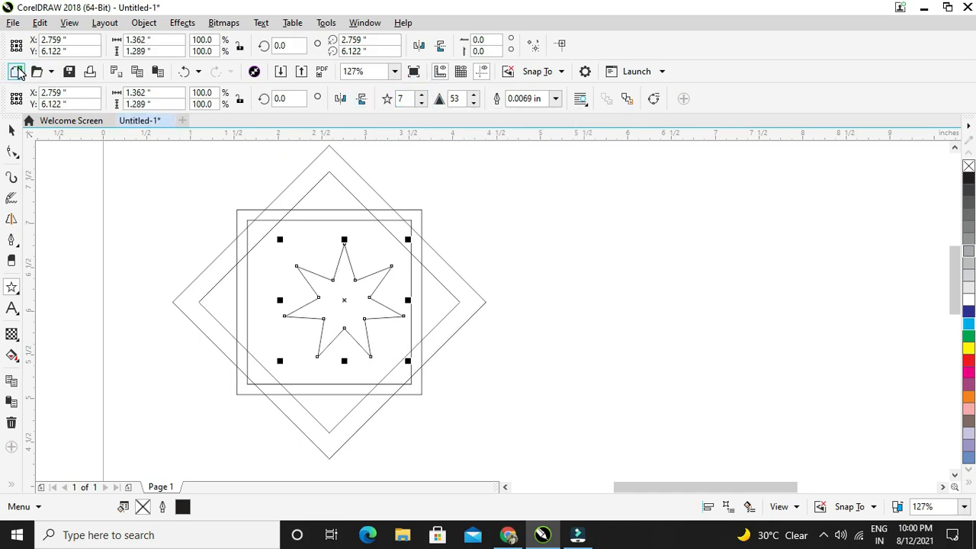
Step: Try to fit the seven-pointed star into the squares at about 2.02 by 1.88 in, and delete it
left_click(12, 130)
left_click(541, 262)
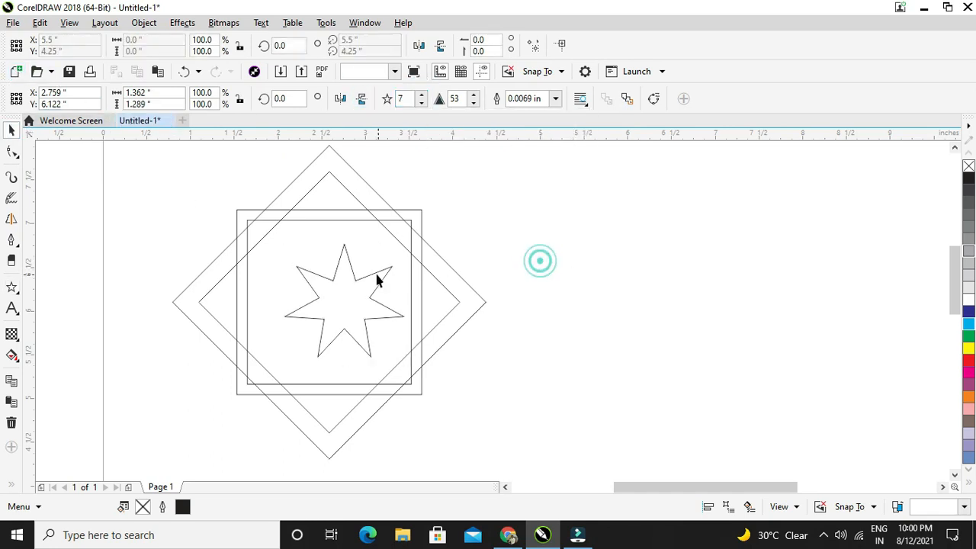
left_click_drag(342, 269, 320, 269)
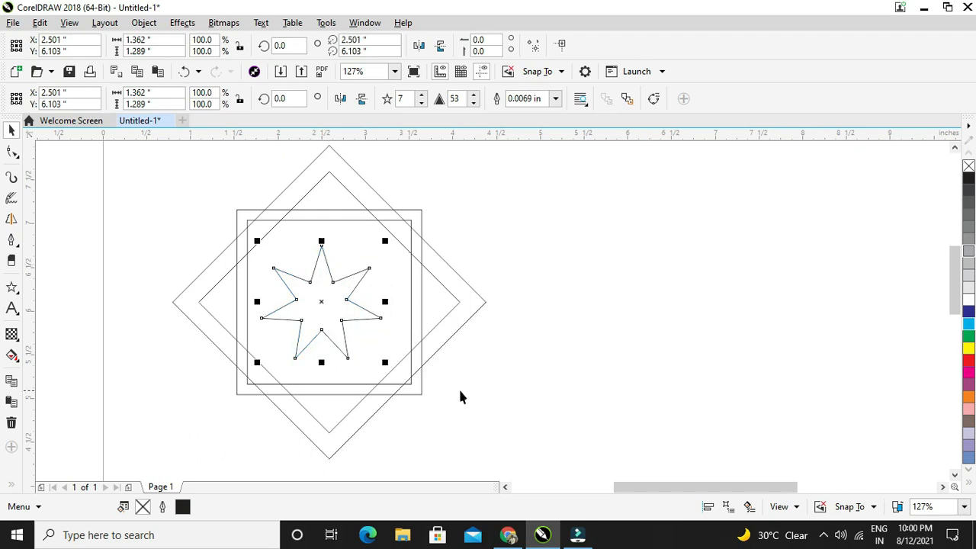
left_click_drag(385, 363, 413, 392)
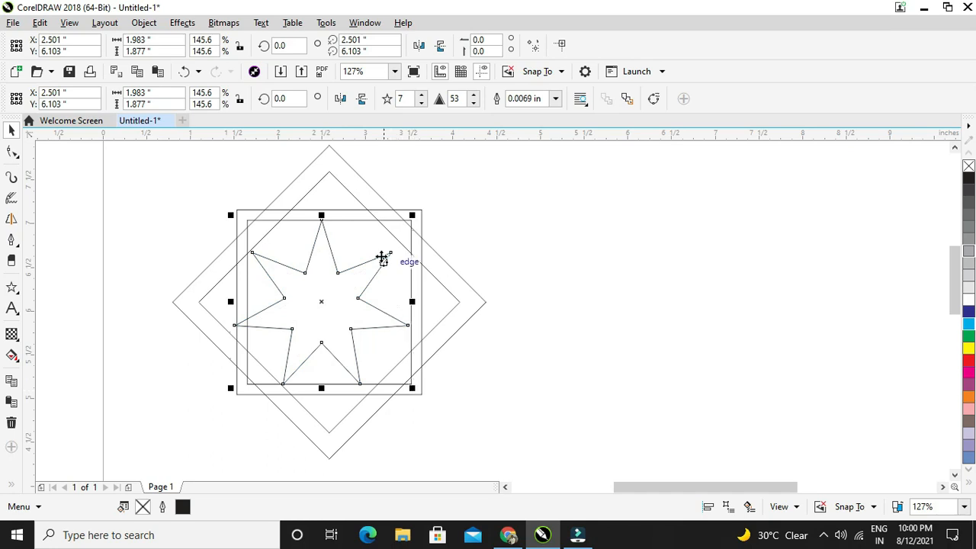
left_click_drag(413, 301, 416, 302)
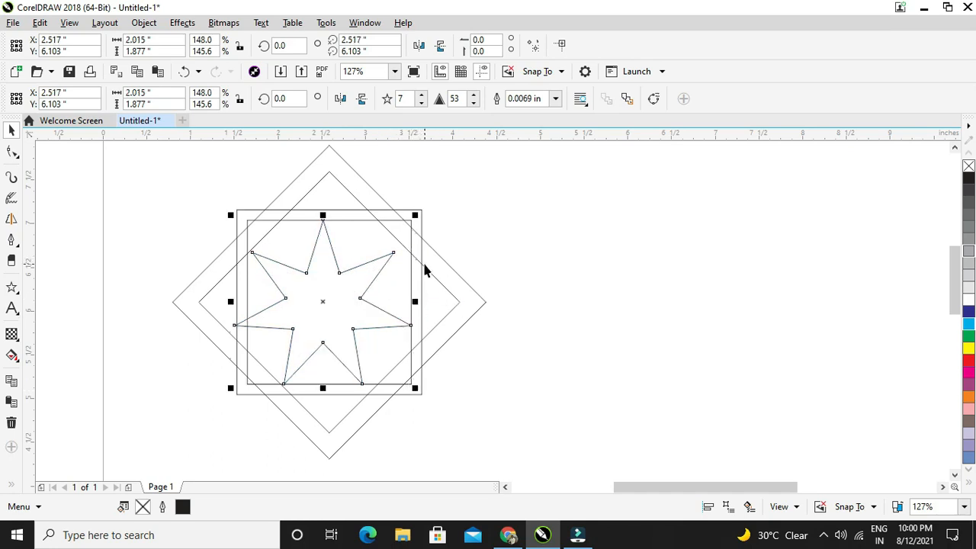
key("Delete")
Step: Draw a new star about 2.04 in wide and high over the squares' upper-left area, with 8 points
left_click(11, 287)
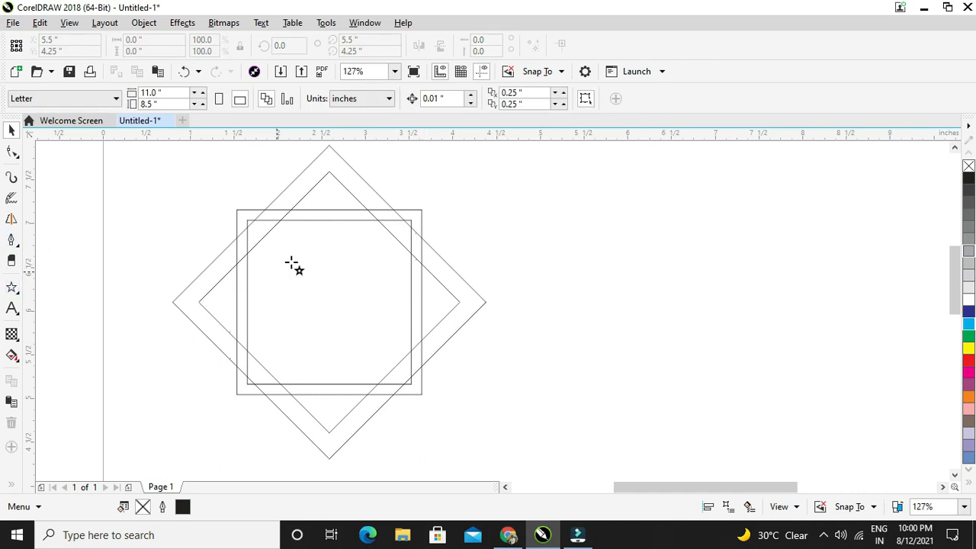
left_click_drag(284, 261, 356, 347)
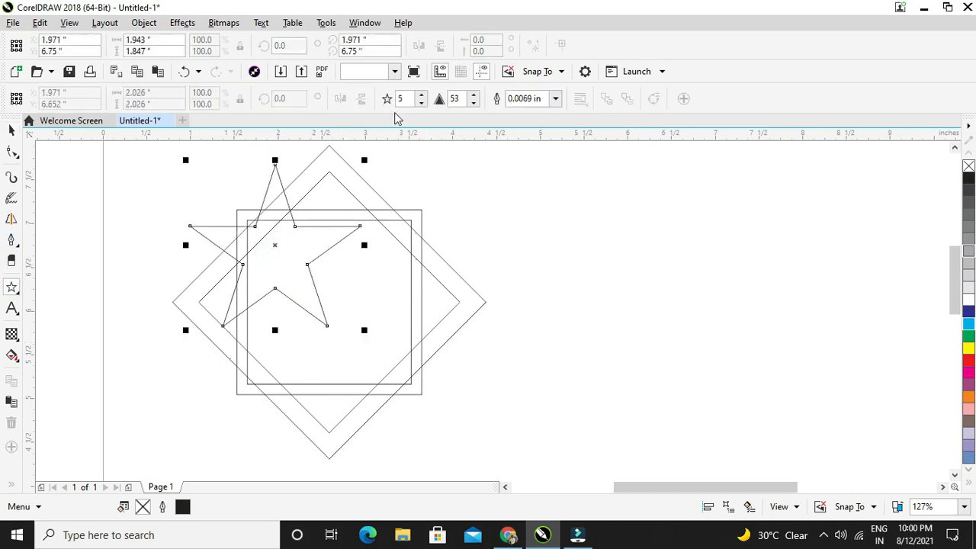
left_click(422, 95)
left_click(421, 95)
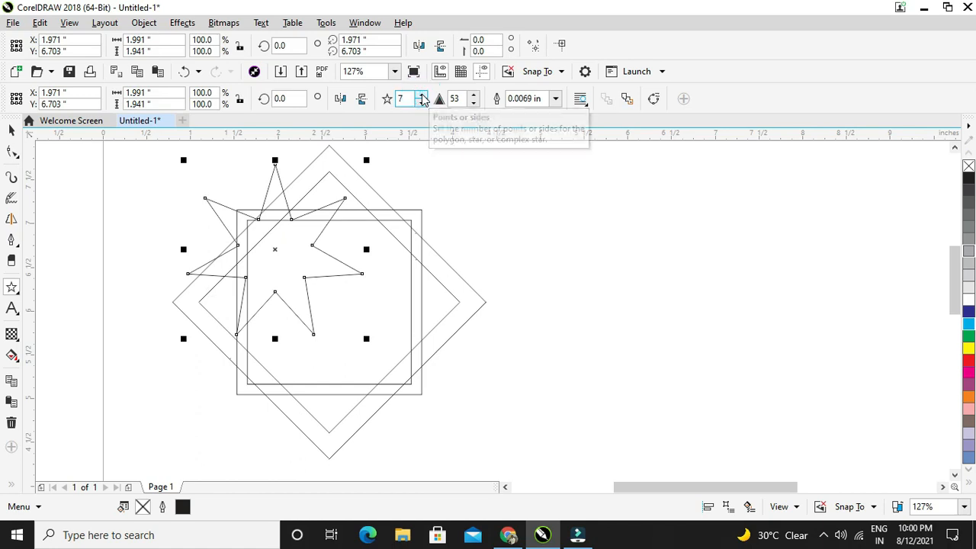
left_click(422, 95)
Step: Move the eight-pointed star to the squares' common centre and enlarge it proportionally to 2.111 in, matching the outer square
left_click(11, 130)
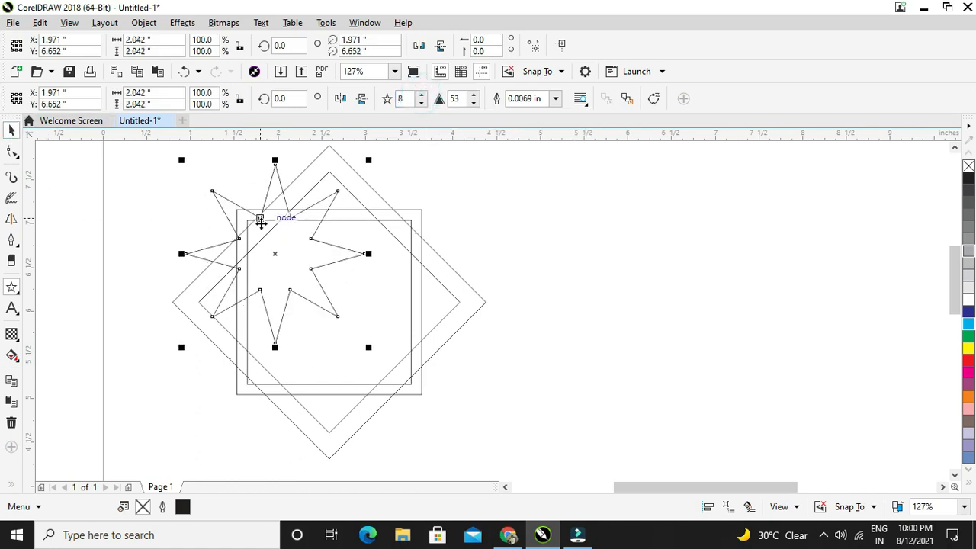
left_click_drag(274, 254, 336, 306)
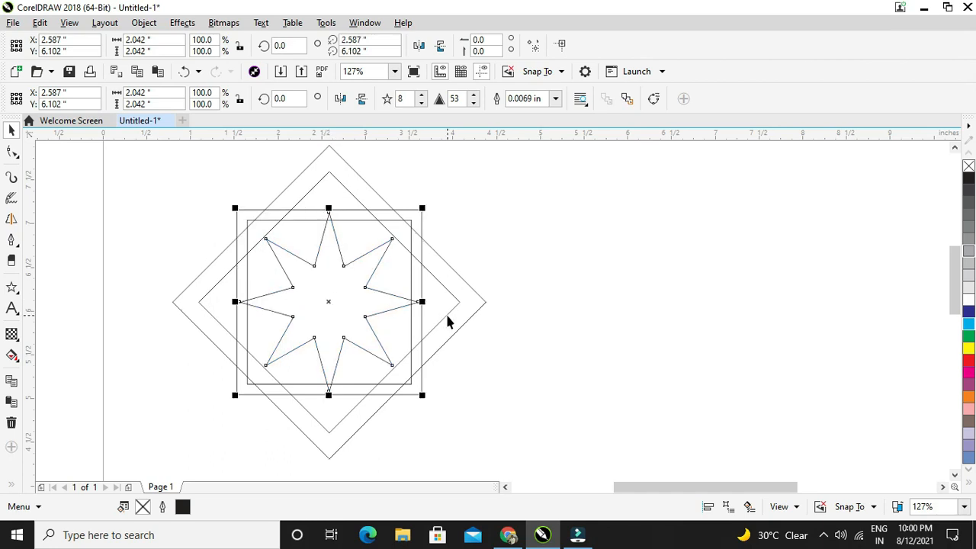
left_click_drag(421, 208, 423, 213)
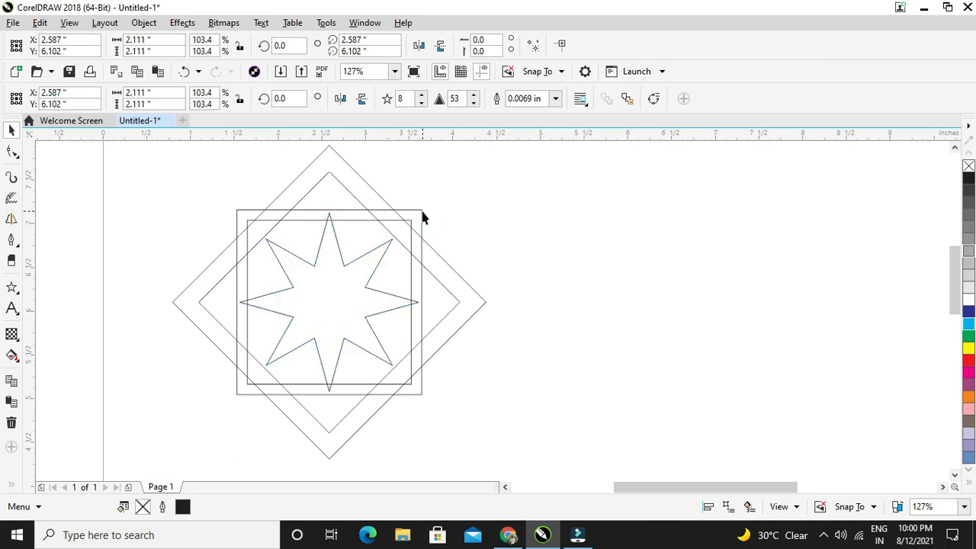
Step: Examine how the eight-pointed star's tips meet the outer upright square and the inner diamond
scroll(226, 341, "up", 2)
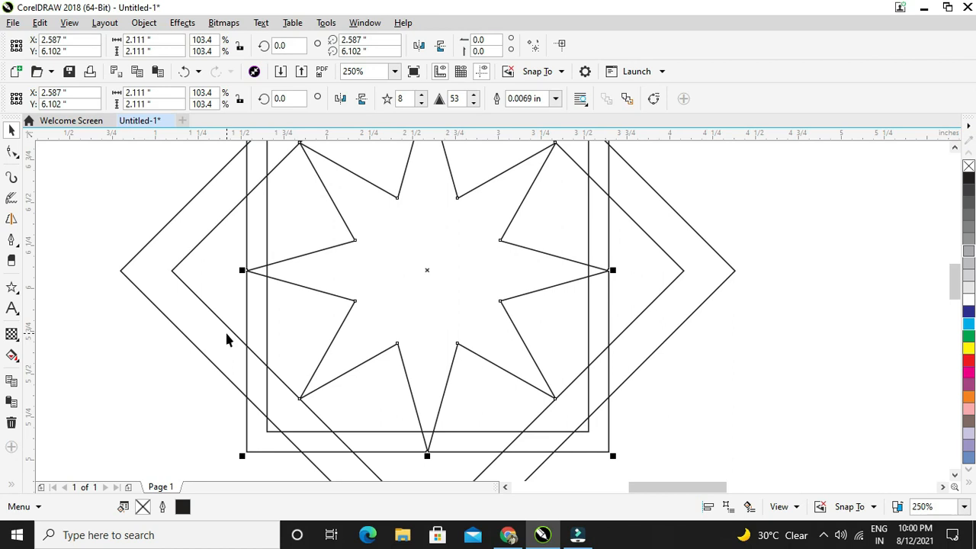
scroll(227, 340, "down", 2)
left_click(231, 219)
left_click_drag(187, 169, 470, 467)
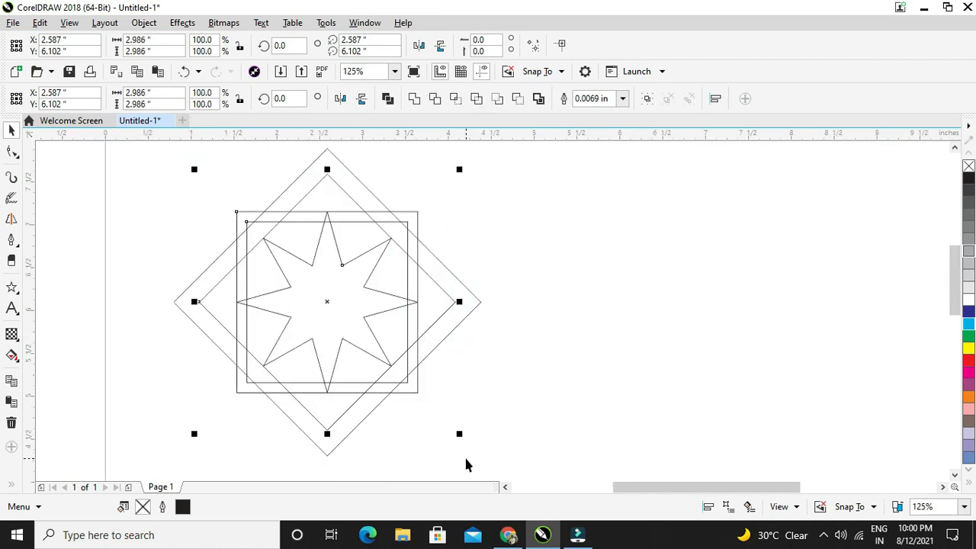
left_click(483, 392)
scroll(328, 318, "up", 3)
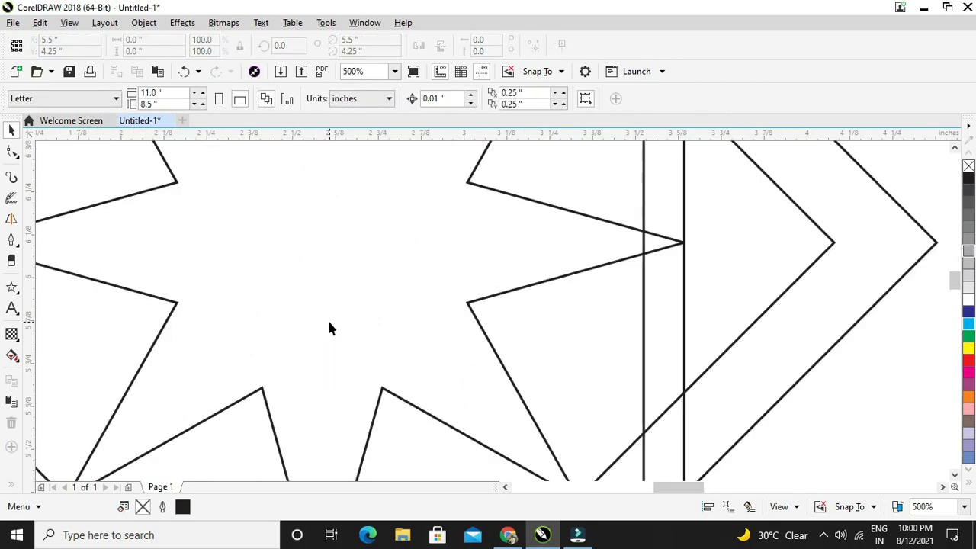
scroll(328, 318, "down", 3)
scroll(330, 324, "up", 2)
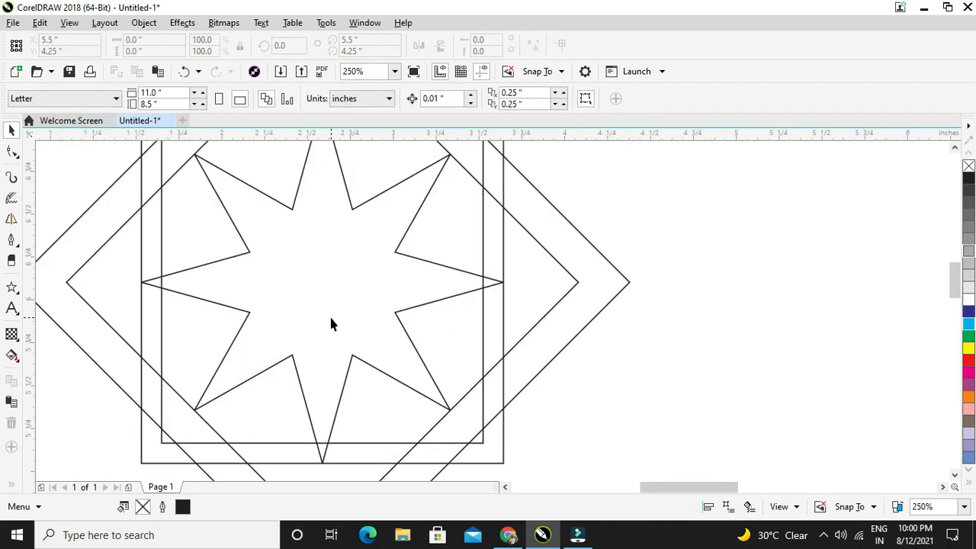
scroll(331, 324, "down", 2)
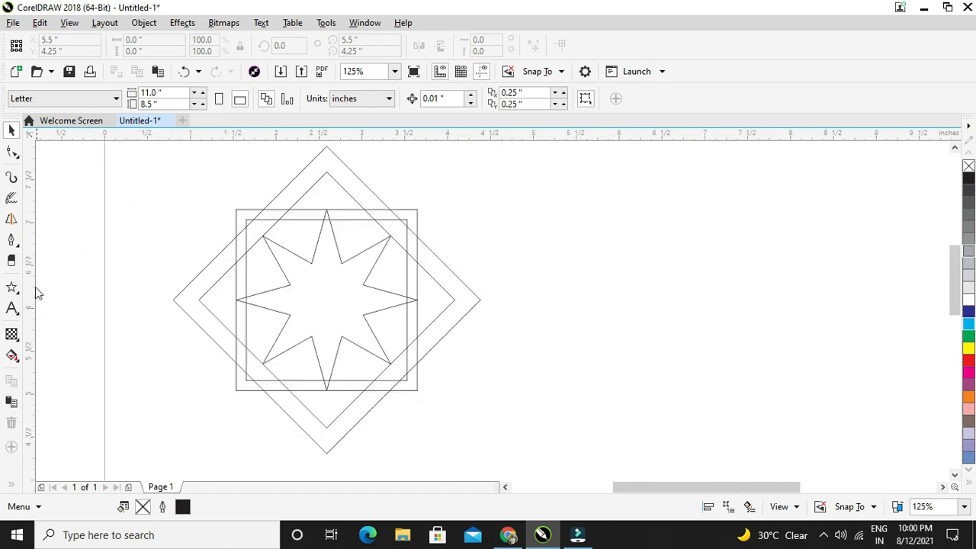
Step: Use Smart Fill to color the eight regions between the star and the inner square's and diamond's edges blue-gray
left_click(7, 362)
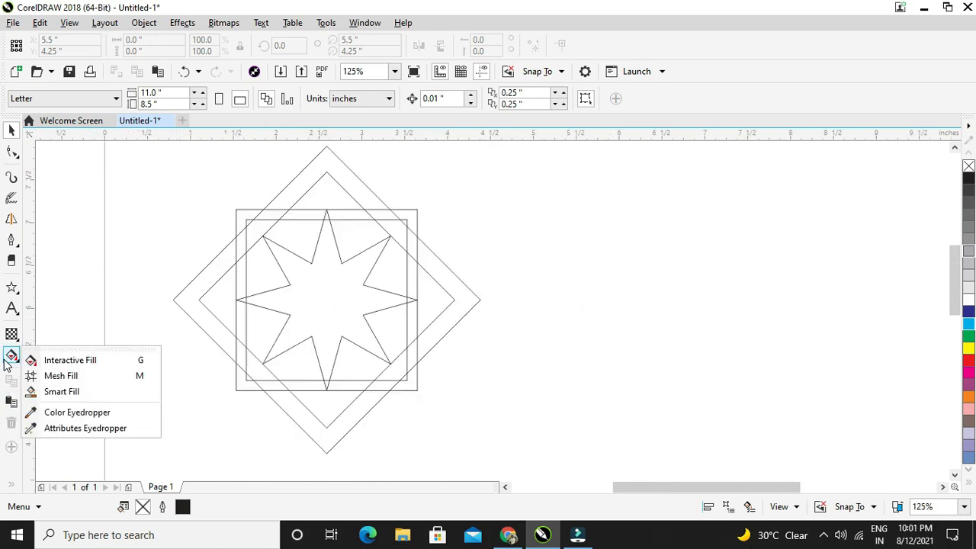
left_click(61, 392)
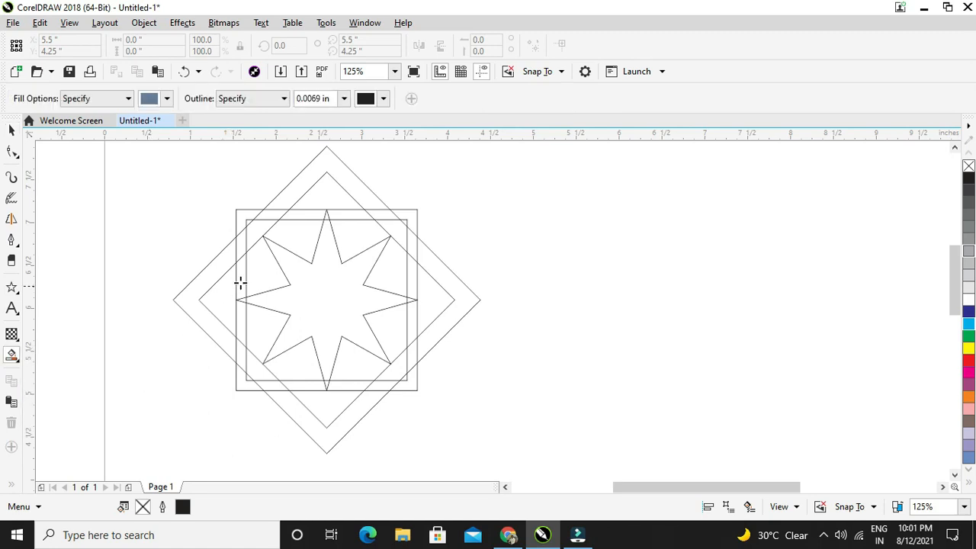
left_click(256, 276)
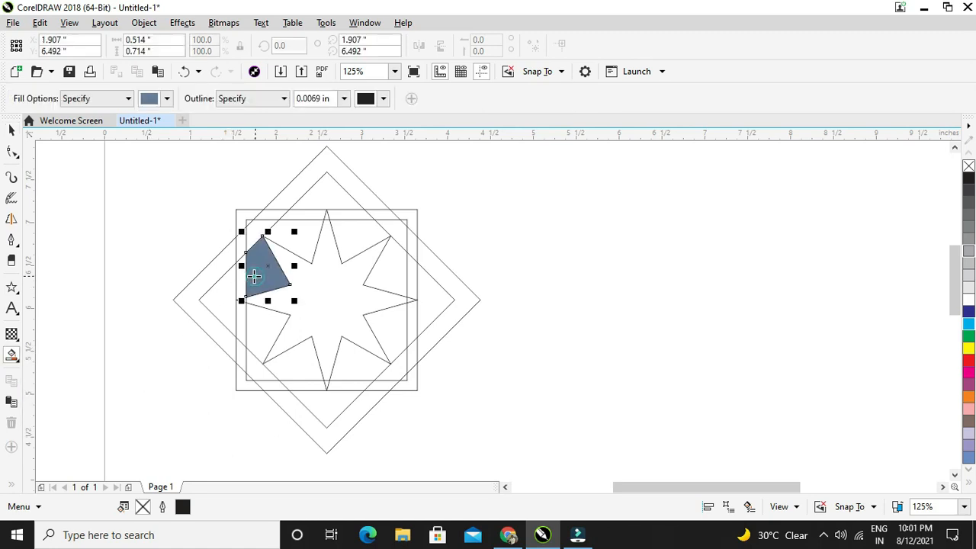
left_click(358, 243)
left_click(296, 231)
left_click(393, 266)
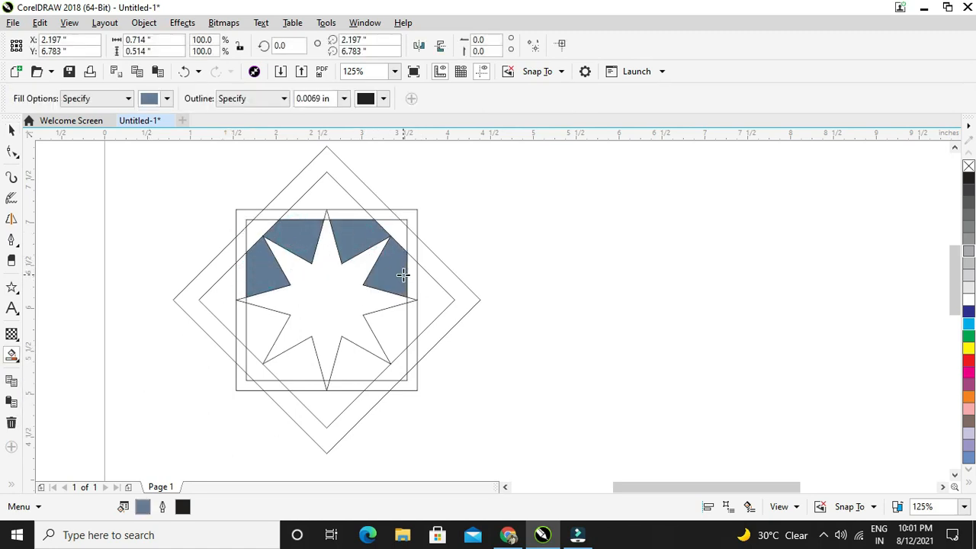
left_click(394, 338)
left_click(351, 370)
left_click(302, 374)
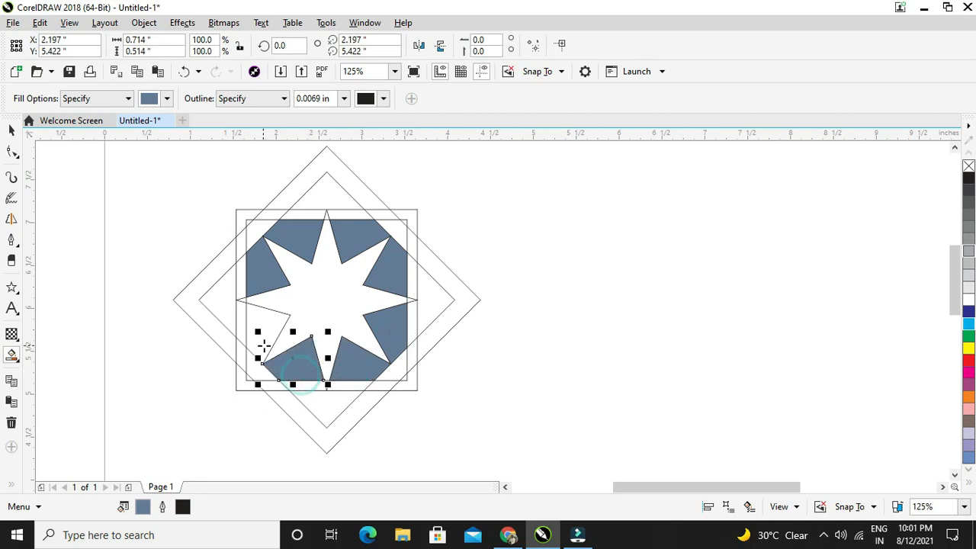
left_click(264, 344)
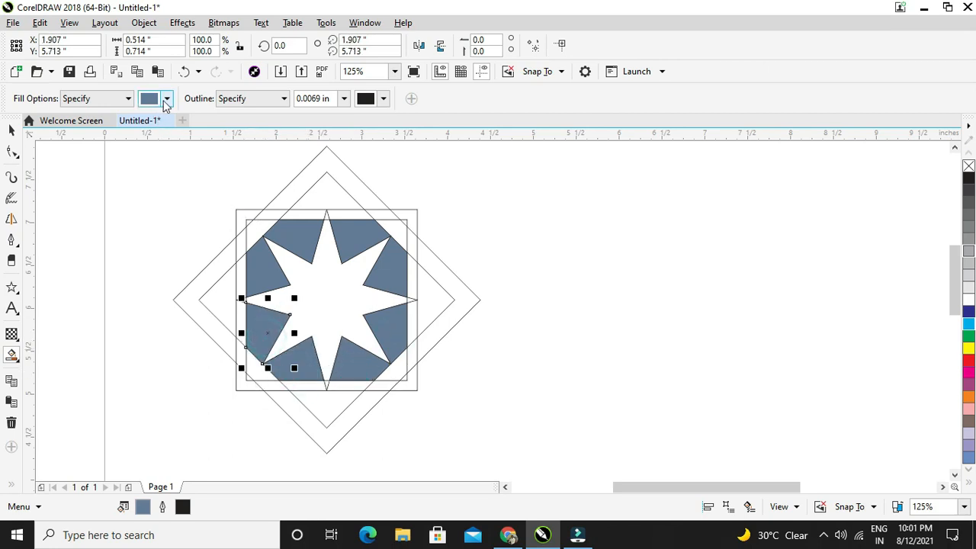
left_click(166, 101)
left_click(166, 101)
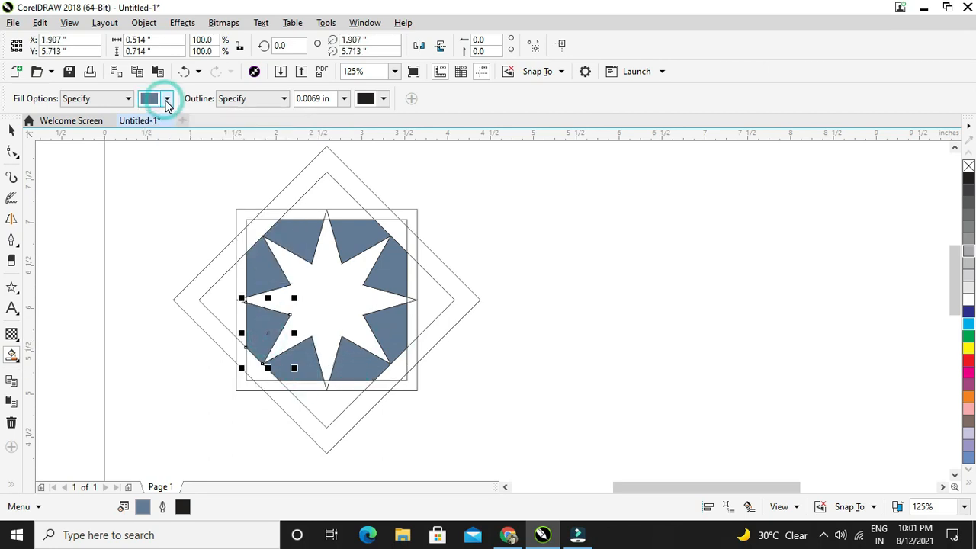
Step: Apply a bitmap pattern transparency to the filled region just below the star's left tip
left_click(12, 334)
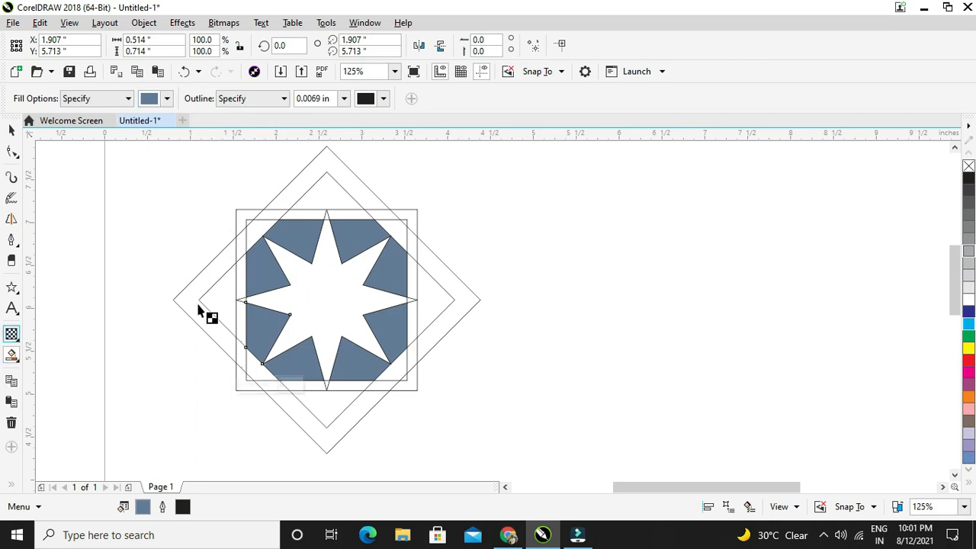
left_click_drag(261, 255, 275, 288)
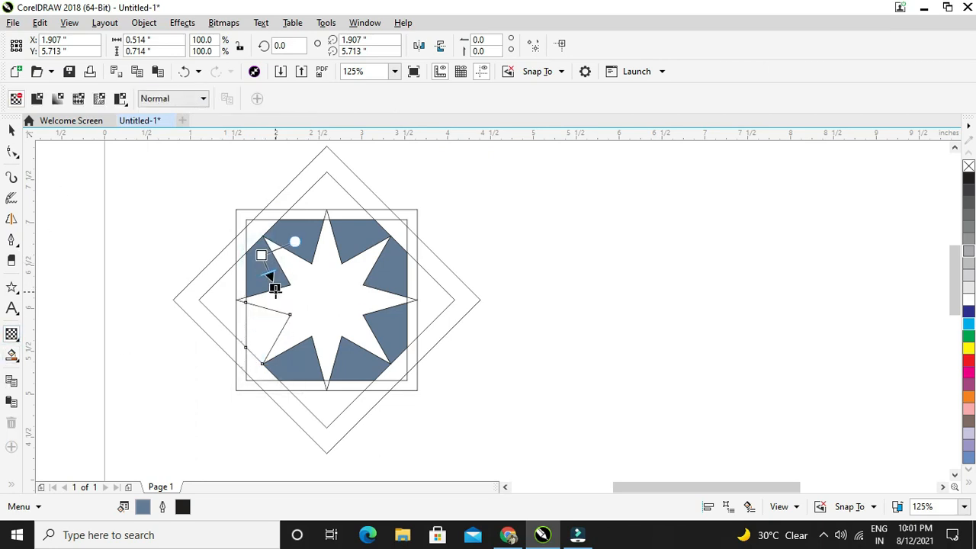
left_click(96, 100)
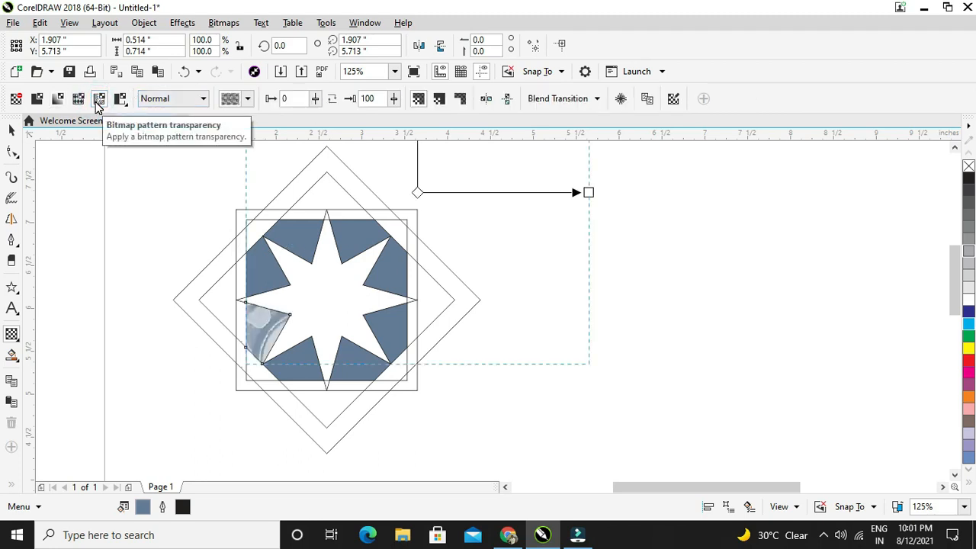
left_click(12, 130)
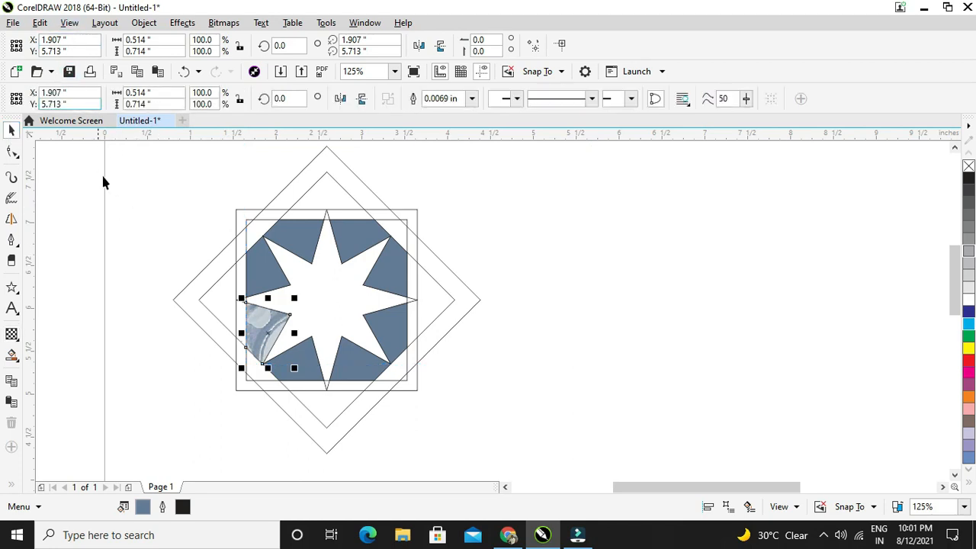
Step: Try to copy the Fill property onto the filled region just above the star's left tip with Copy Properties From
left_click(40, 23)
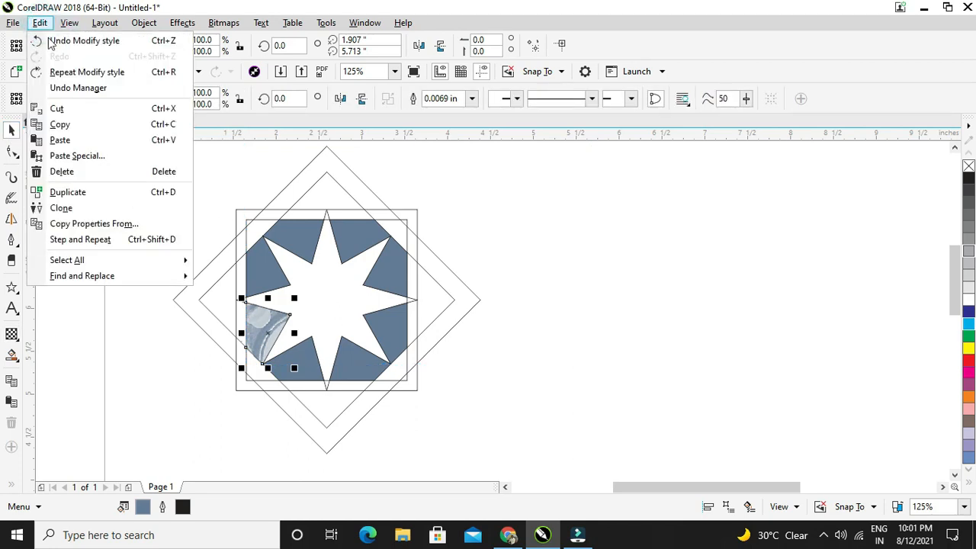
left_click(273, 277)
left_click(263, 273)
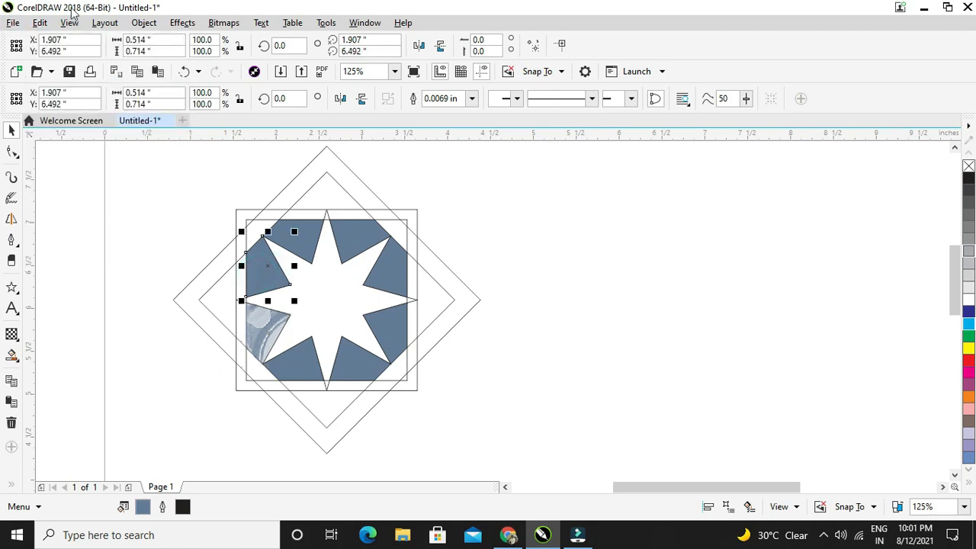
left_click(39, 23)
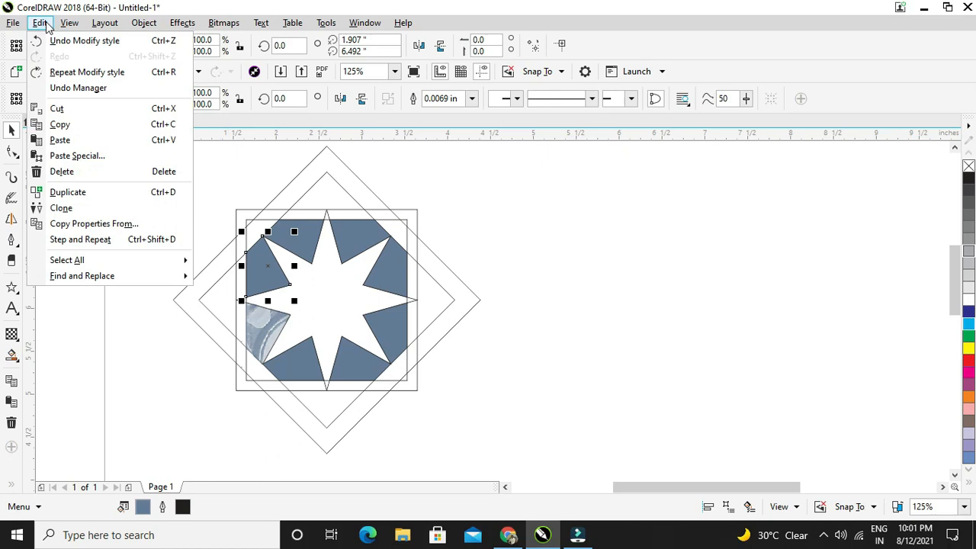
left_click(94, 225)
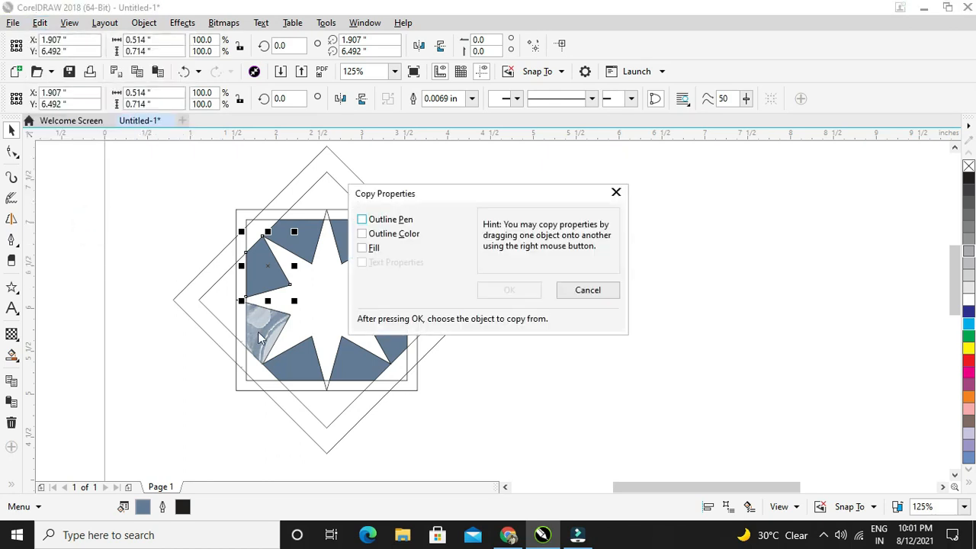
left_click(361, 248)
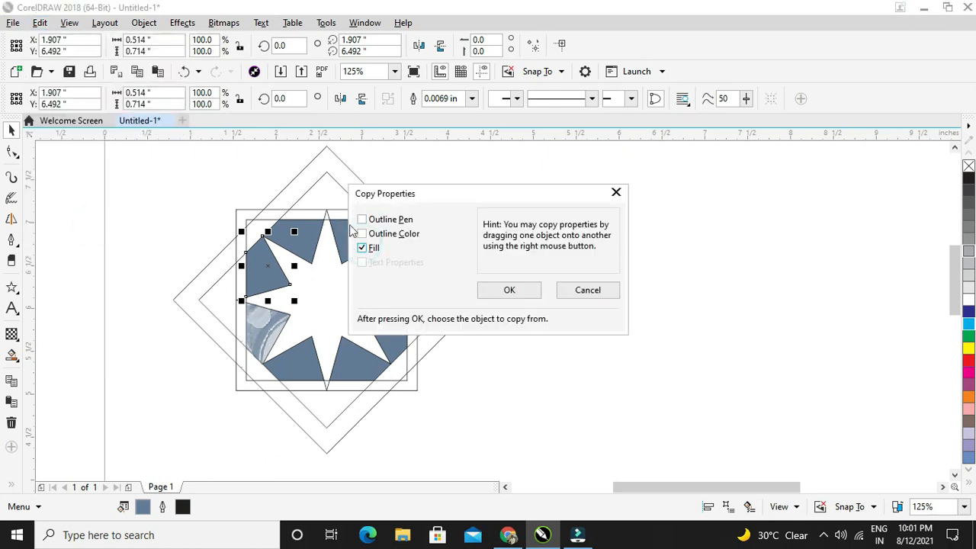
left_click(507, 290)
left_click(260, 271)
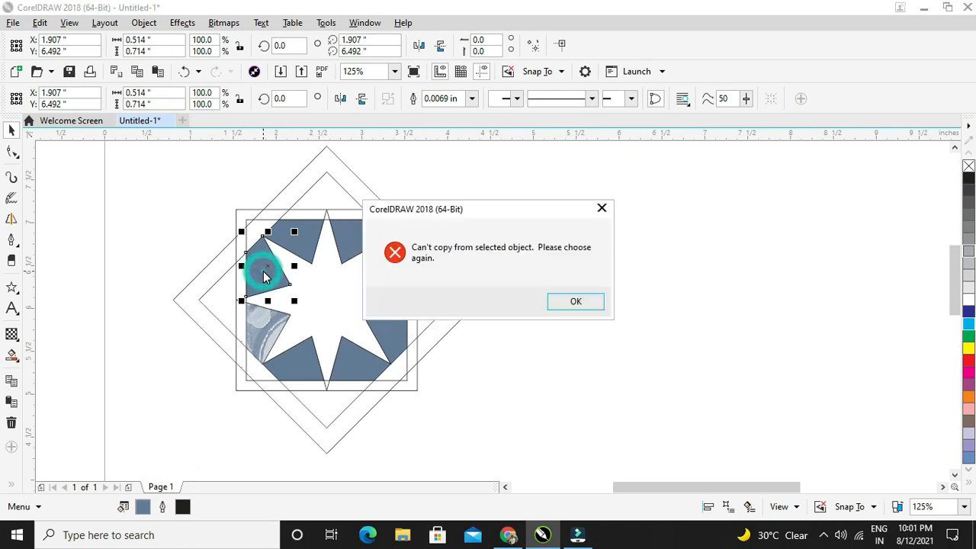
left_click(578, 304)
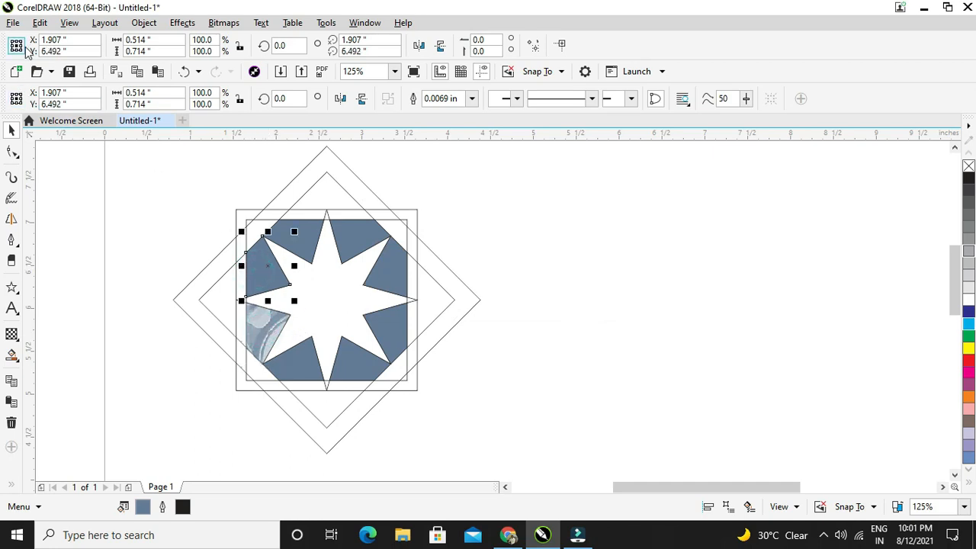
Step: Copy the Outline Pen, Outline Color and Fill properties from the patterned region to the filled region just above the star's left tip
left_click(40, 22)
left_click(84, 222)
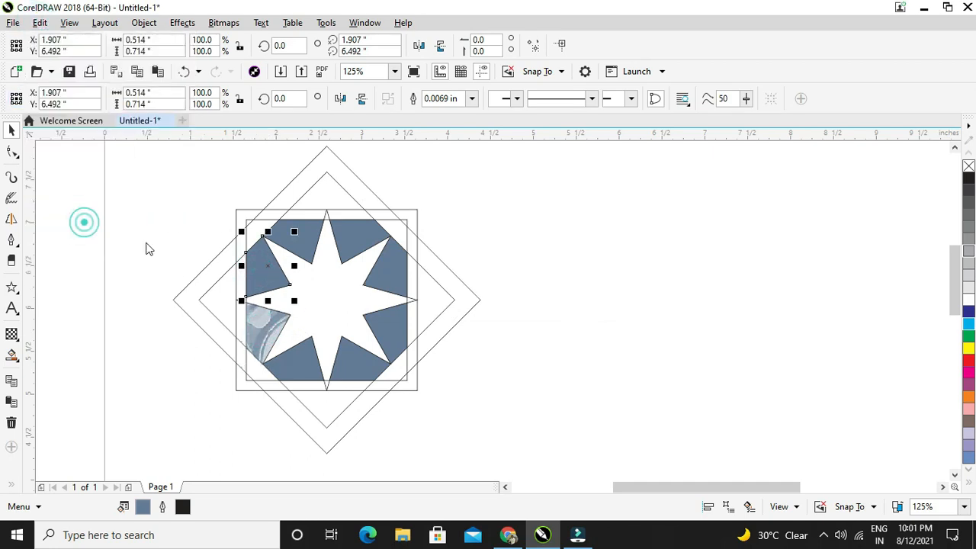
left_click(395, 233)
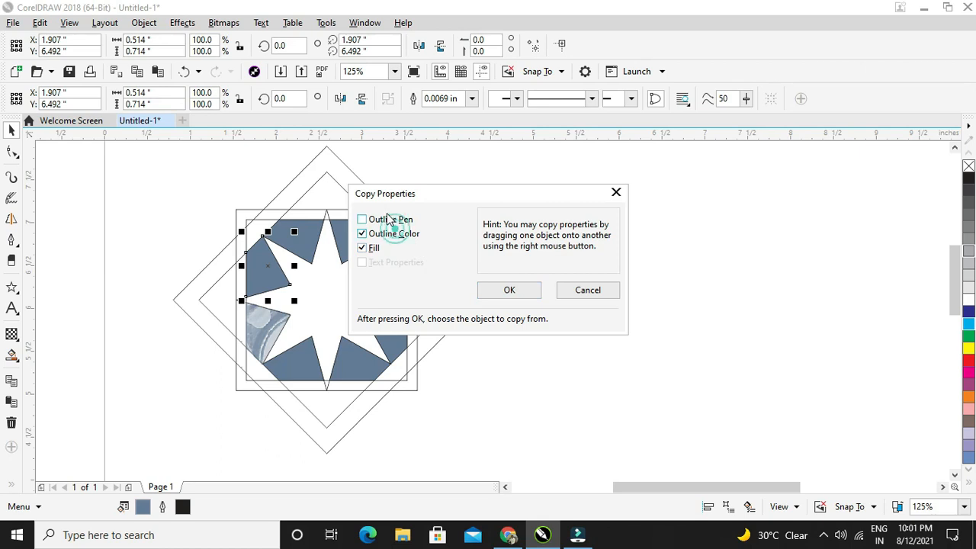
left_click(395, 221)
left_click(508, 290)
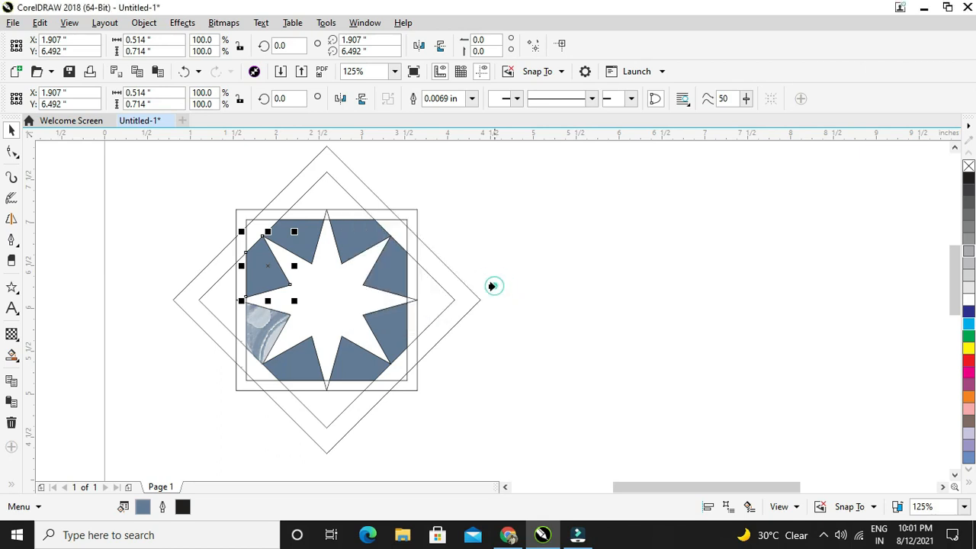
left_click(256, 277)
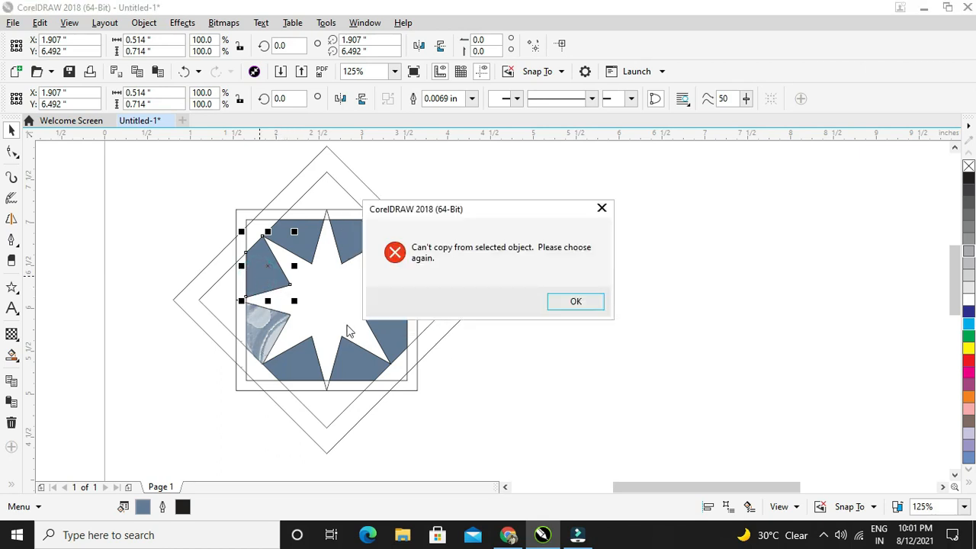
left_click(569, 300)
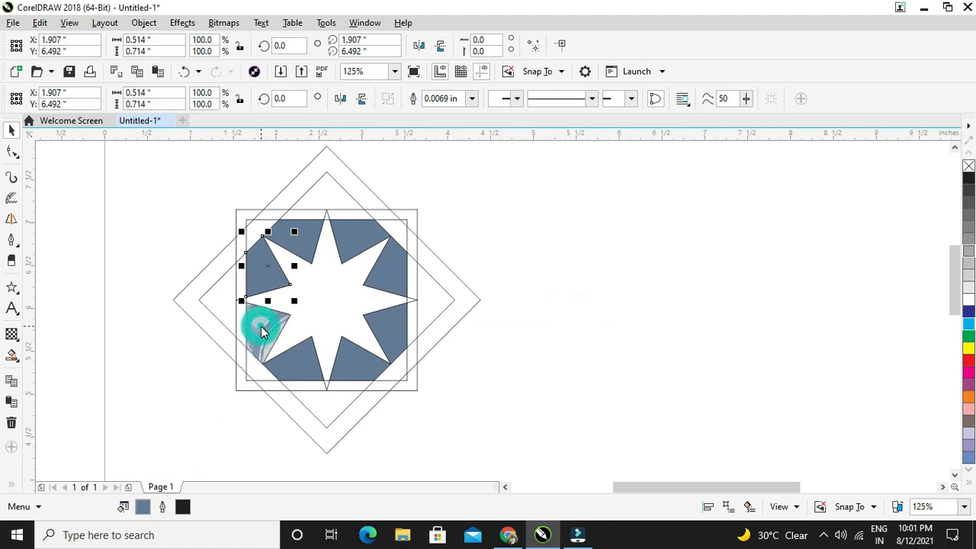
left_click(264, 329)
Step: Move the filled region above the star's left tip out of the squares and undo the move
left_click(251, 258)
left_click_drag(261, 261, 153, 259)
key("ctrl+z")
Step: Repeat Copy Properties From on the region above the star's left tip, using the patterned region below it as the source
scroll(254, 281, "up", 2)
left_click(275, 404)
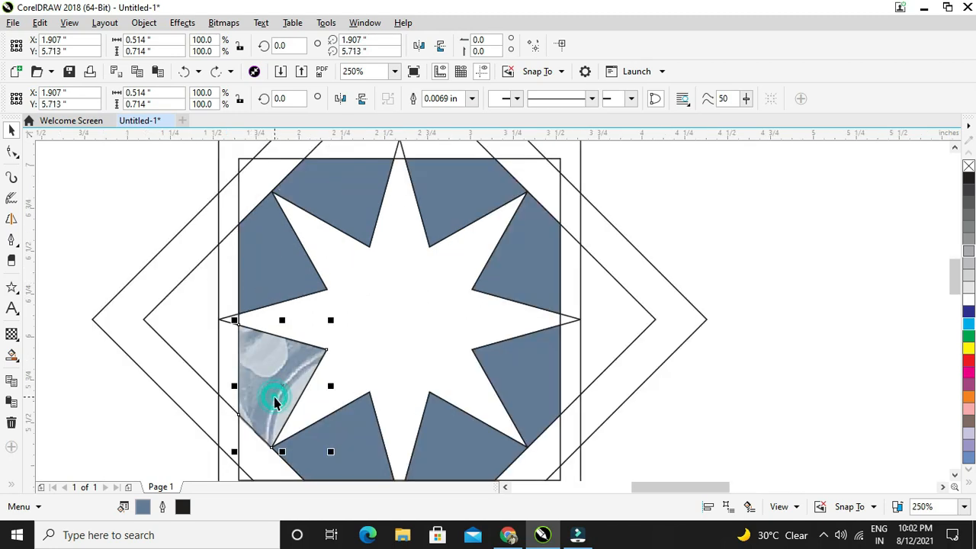
left_click(39, 23)
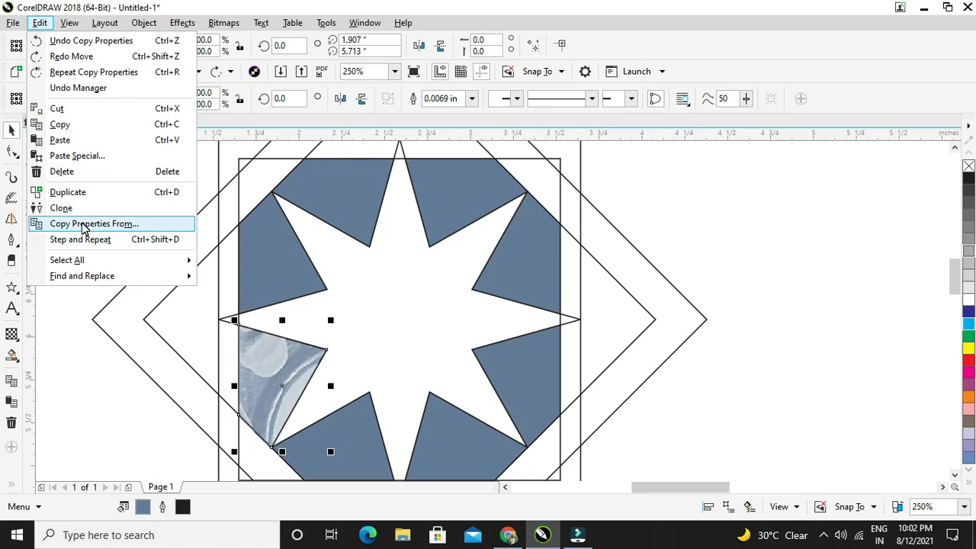
left_click(252, 282)
left_click(249, 264)
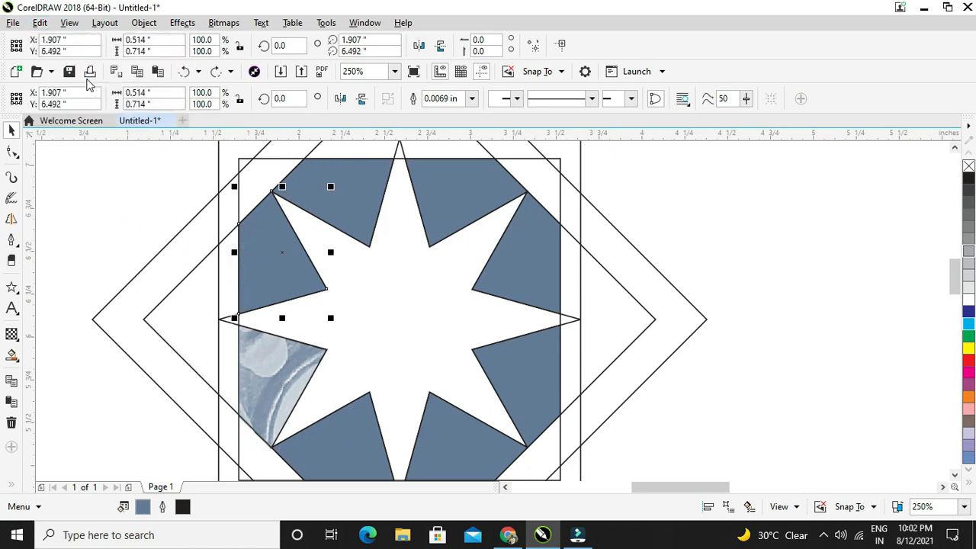
left_click(40, 22)
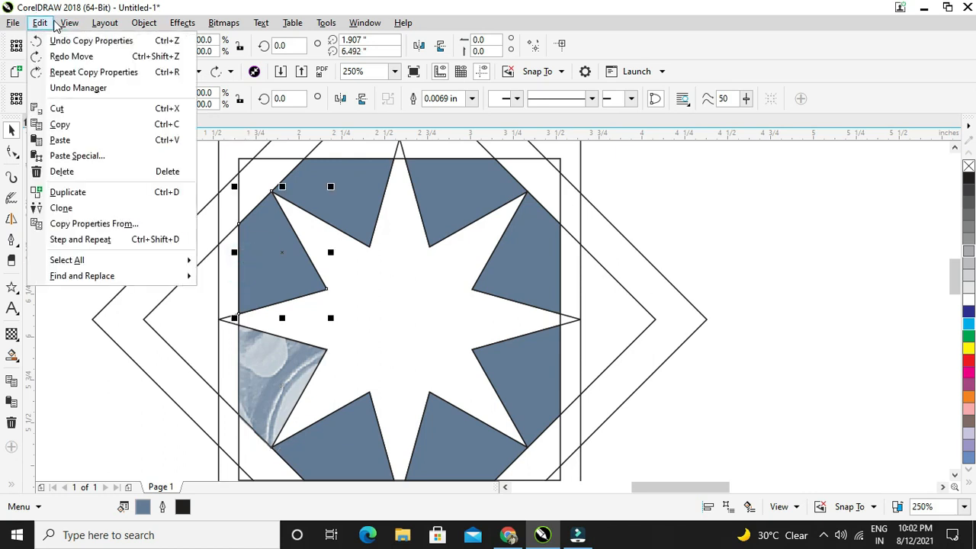
left_click(105, 229)
left_click(529, 292)
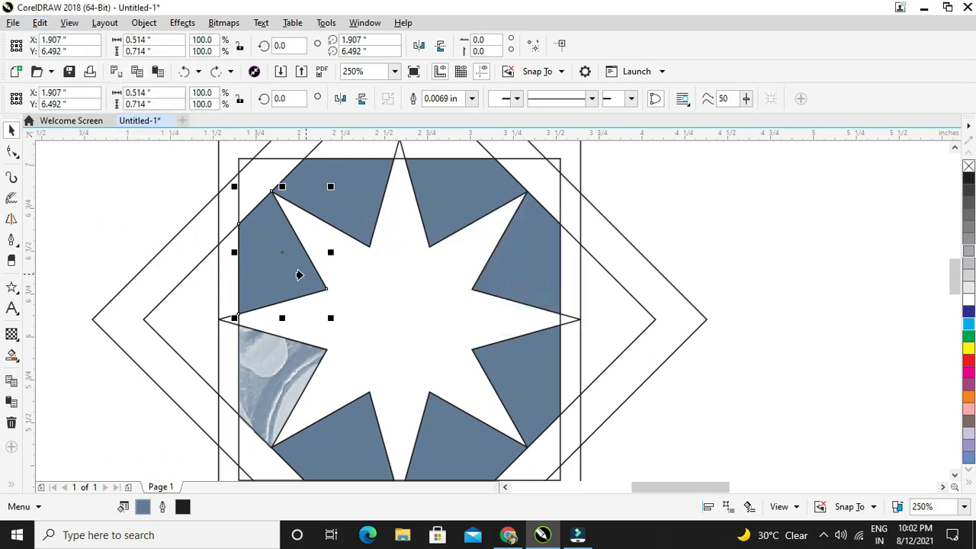
left_click(274, 369)
left_click(277, 370)
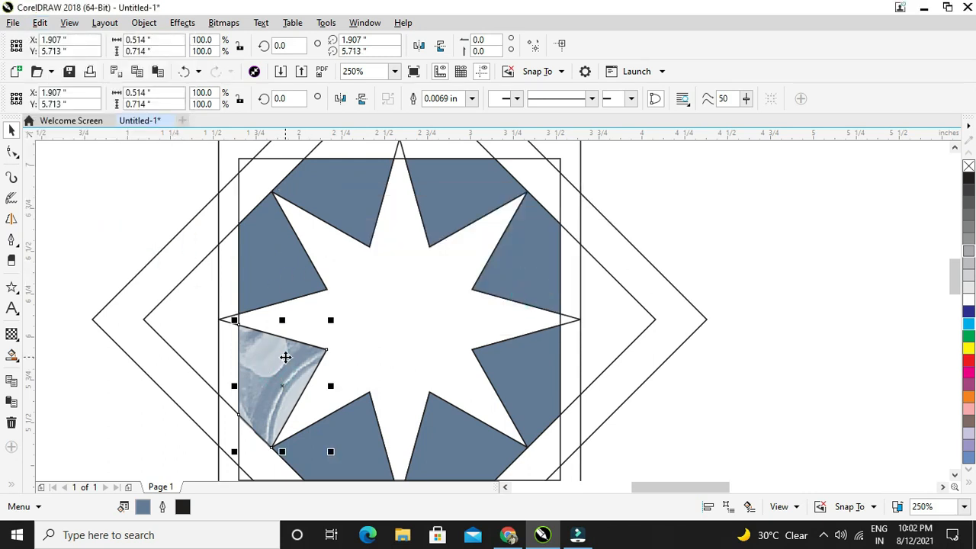
Step: Try moving the filled regions, except the one below the star's right tip, off the design and undo the moves
left_click(510, 284)
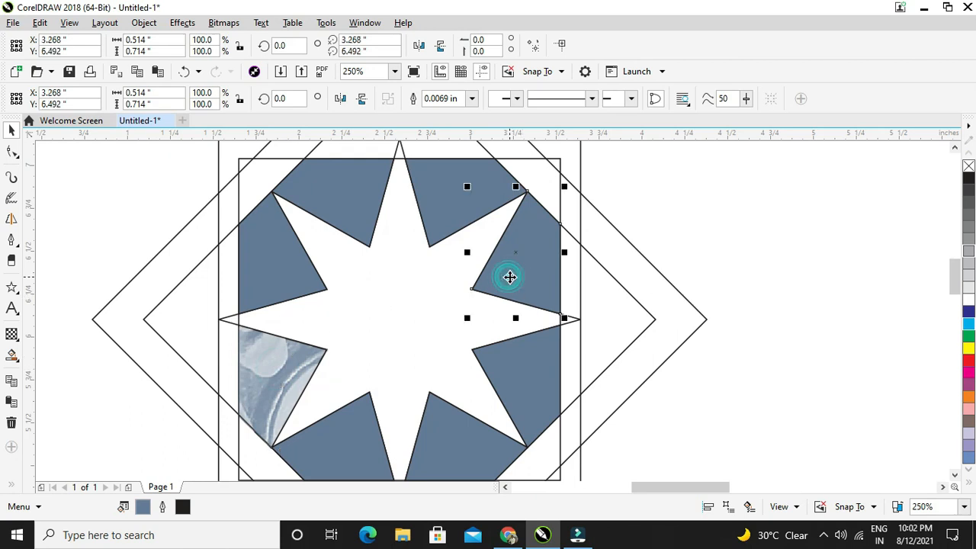
scroll(712, 236, "down", 1)
scroll(709, 238, "up", 1)
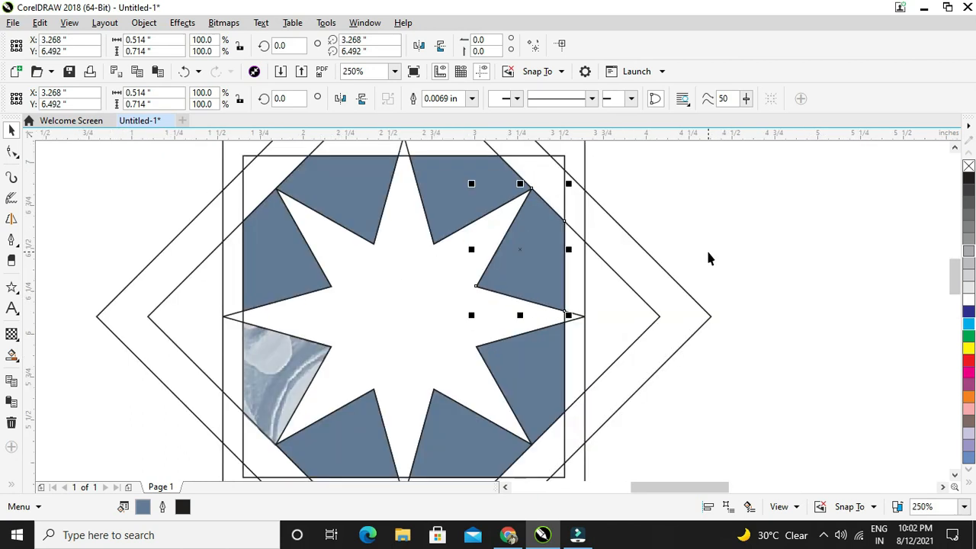
left_click(457, 188, "shift")
left_click(368, 185, "shift")
left_click(269, 263, "shift")
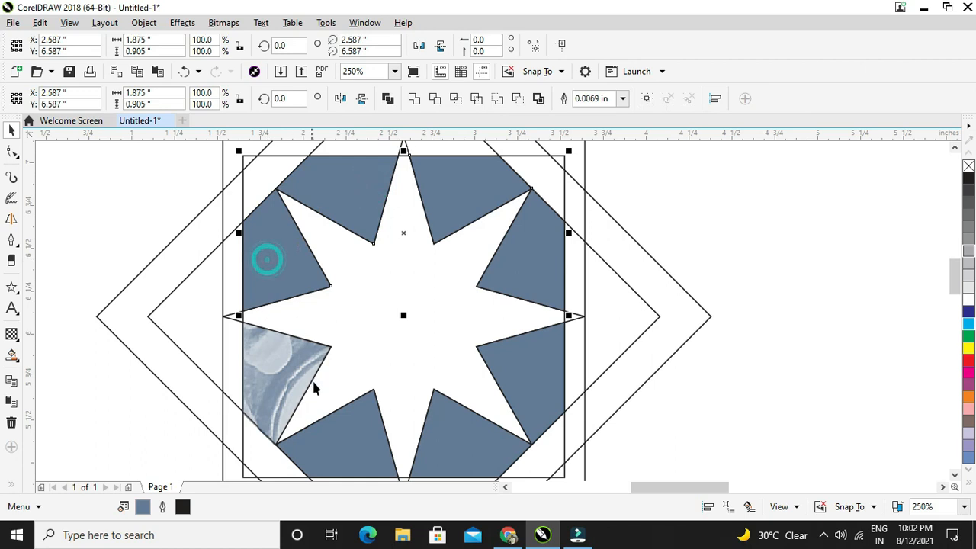
left_click(278, 378, "shift")
left_click(327, 447, "shift")
left_click(472, 450, "shift")
scroll(538, 420, "down", 1)
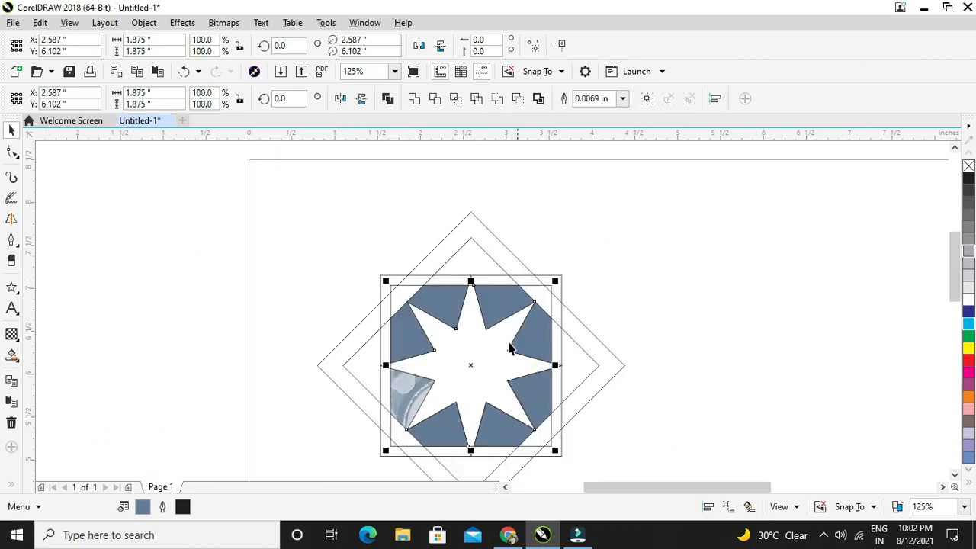
left_click_drag(486, 297, 773, 277)
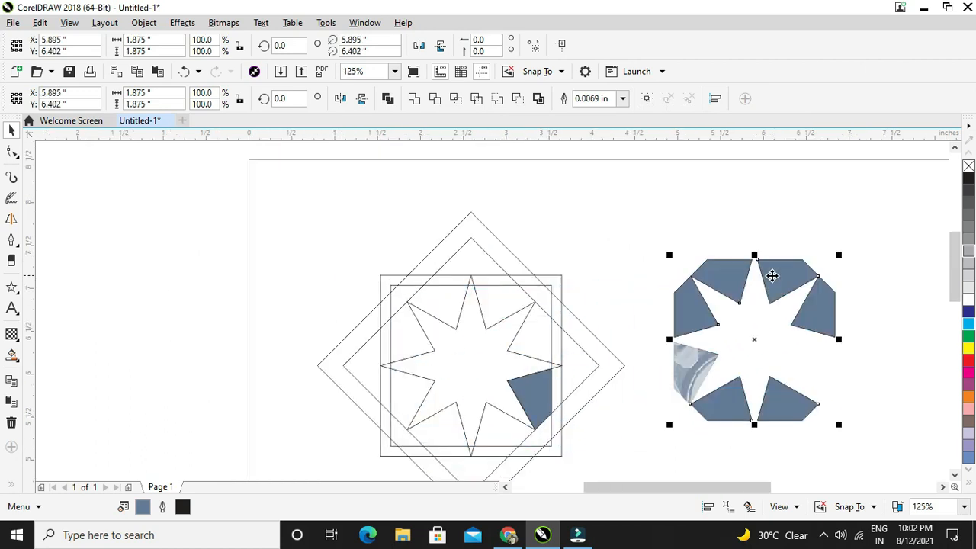
key("ctrl+z")
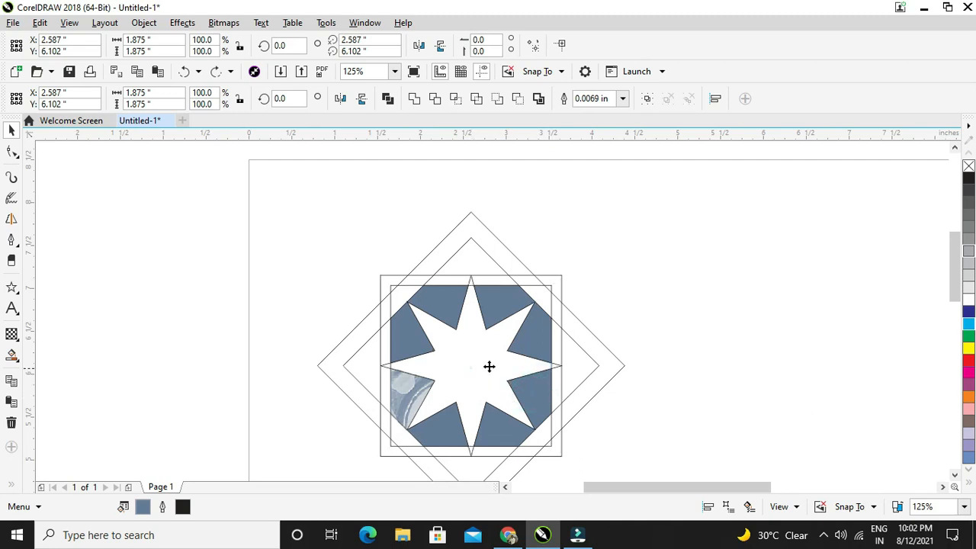
left_click_drag(488, 366, 717, 330)
key("ctrl+z")
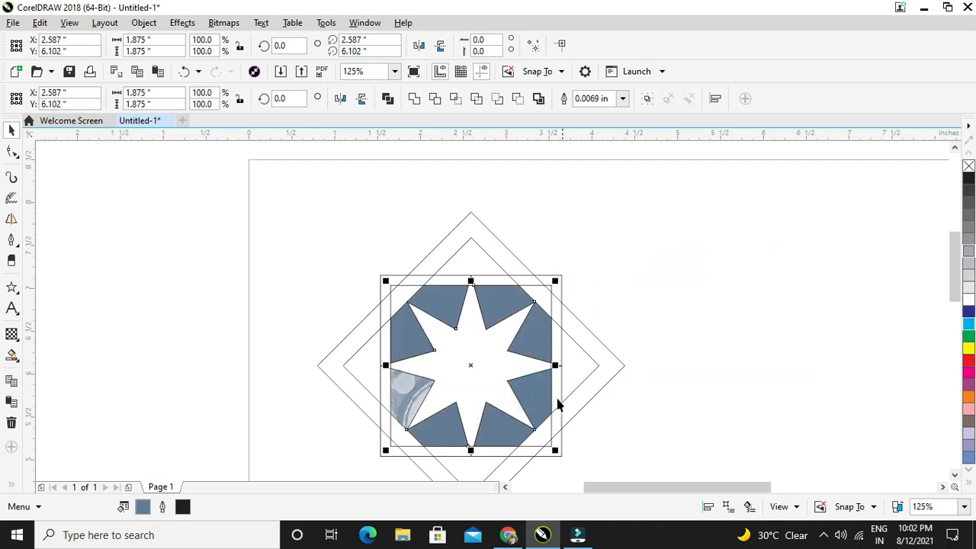
Step: Move the eight-pointed star outline off the squares, up and to the right, to about X 5.85 in, Y 7.93 in
left_click_drag(469, 363, 745, 209)
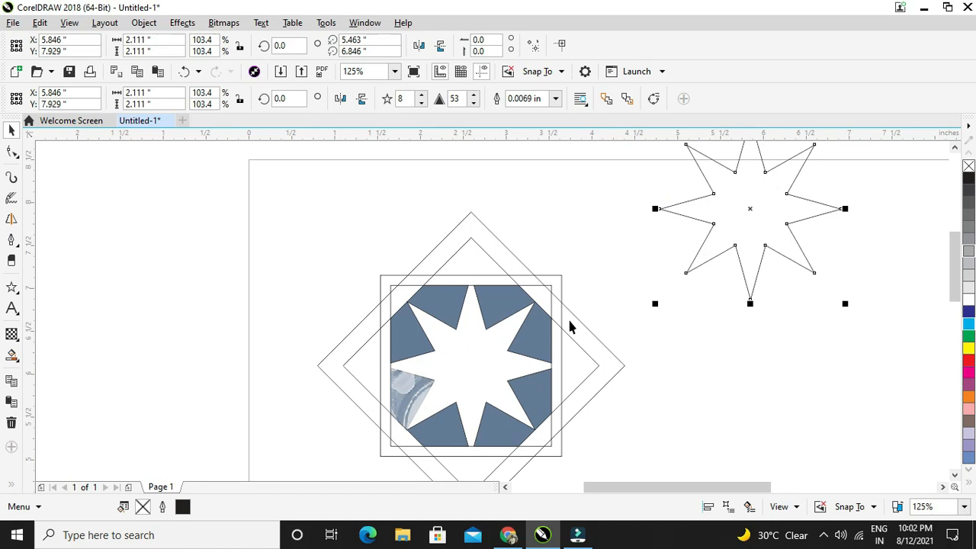
left_click(502, 320)
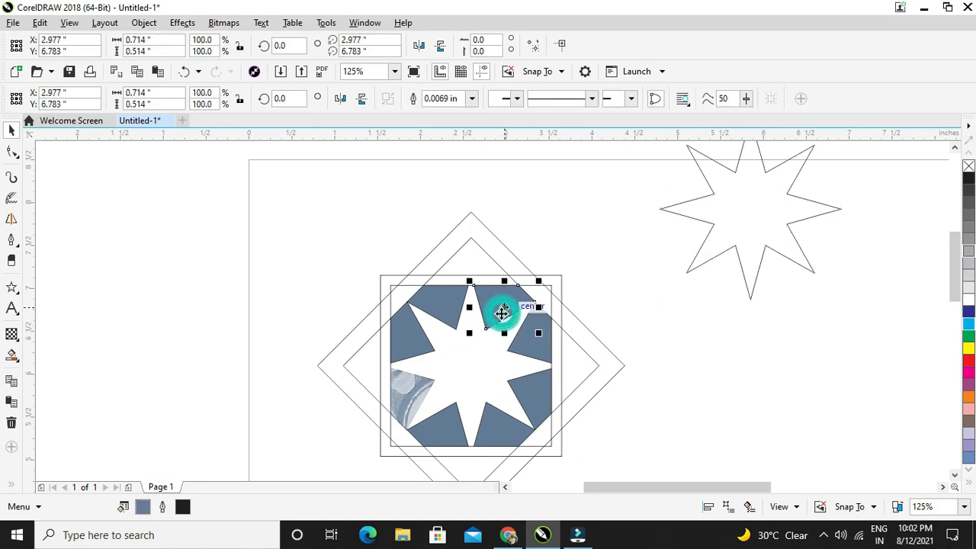
left_click(420, 386)
left_click(70, 23)
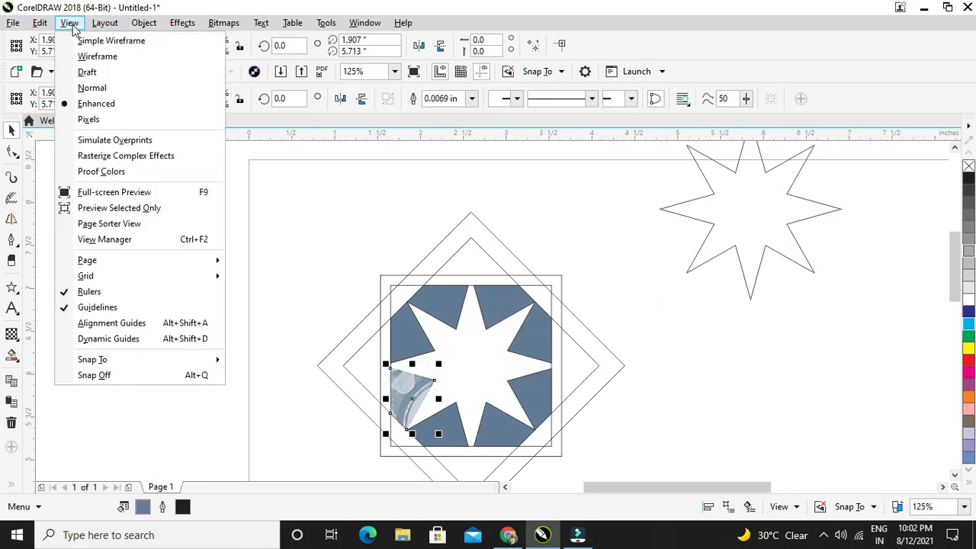
left_click(503, 329)
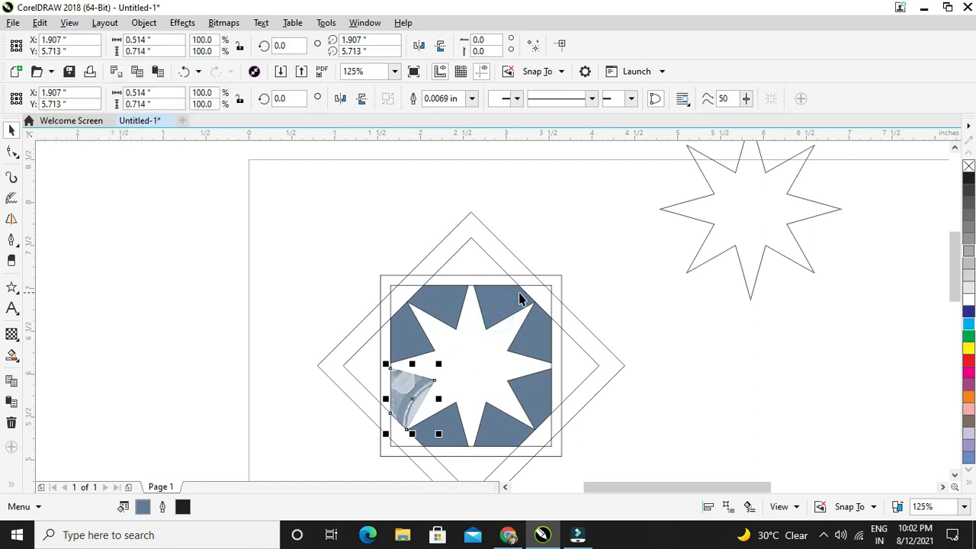
Step: Try to copy properties onto the filled region just right of the star's top tip with Copy Properties From
left_click(520, 297)
left_click(39, 23)
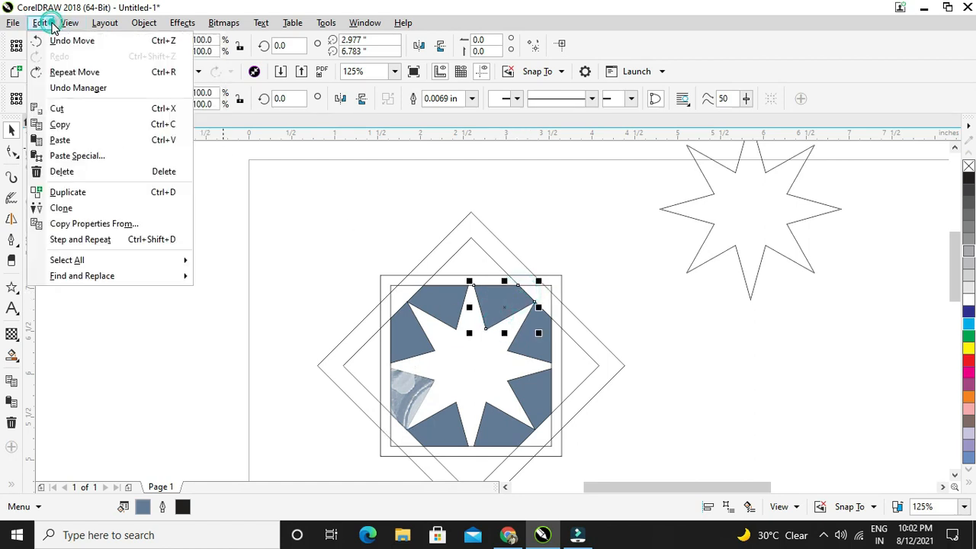
left_click(114, 224)
left_click(508, 290)
left_click(504, 302)
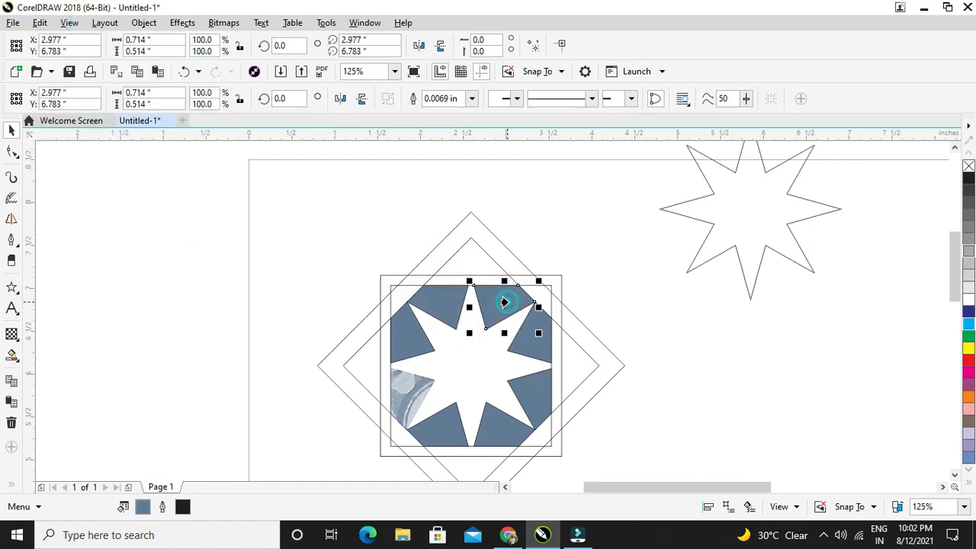
left_click(572, 299)
left_click(405, 395)
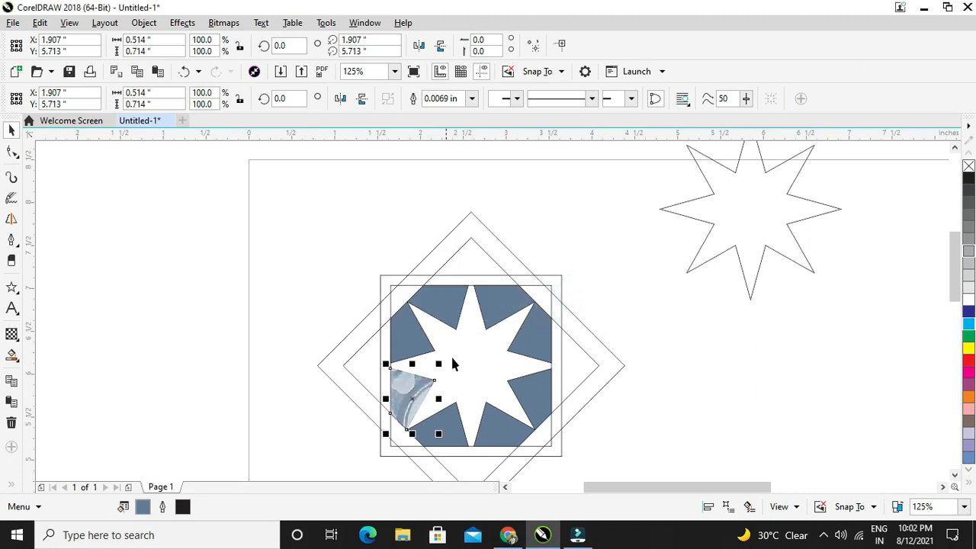
Step: Apply a bitmap pattern transparency to the seven solid blue regions around the star together, leaving out the region below its left tip
left_click(516, 320)
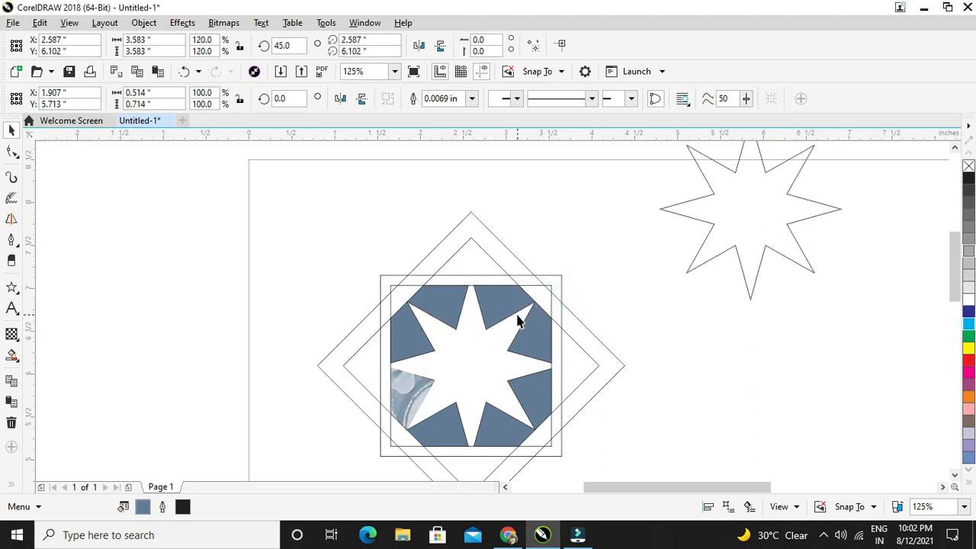
left_click(415, 331, "shift")
left_click(541, 350, "shift")
left_click(539, 389, "shift")
left_click(508, 427, "shift")
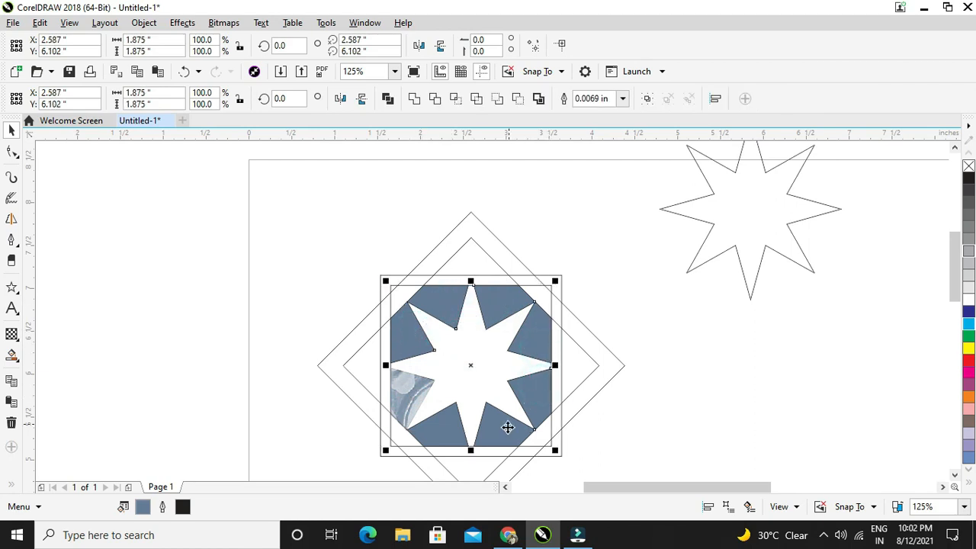
left_click(451, 434, "shift")
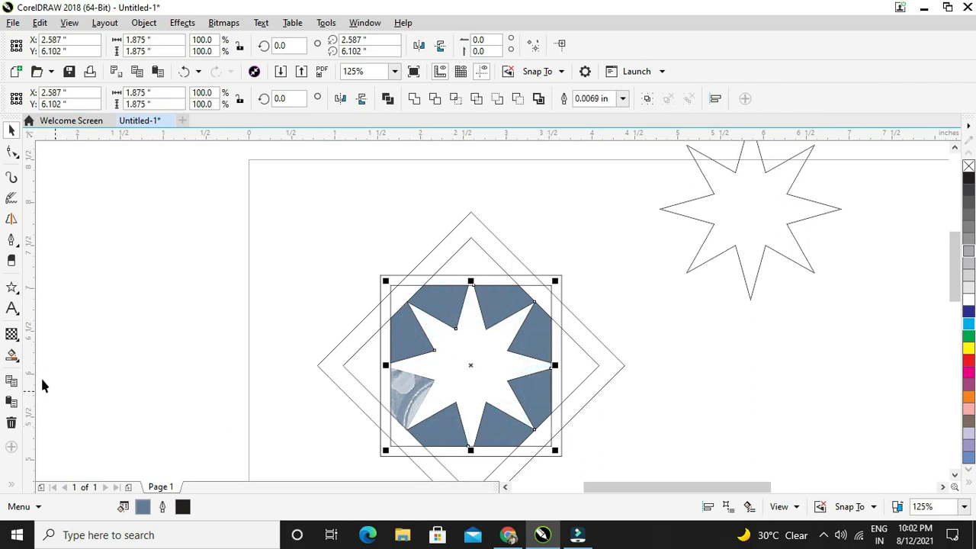
left_click(12, 335)
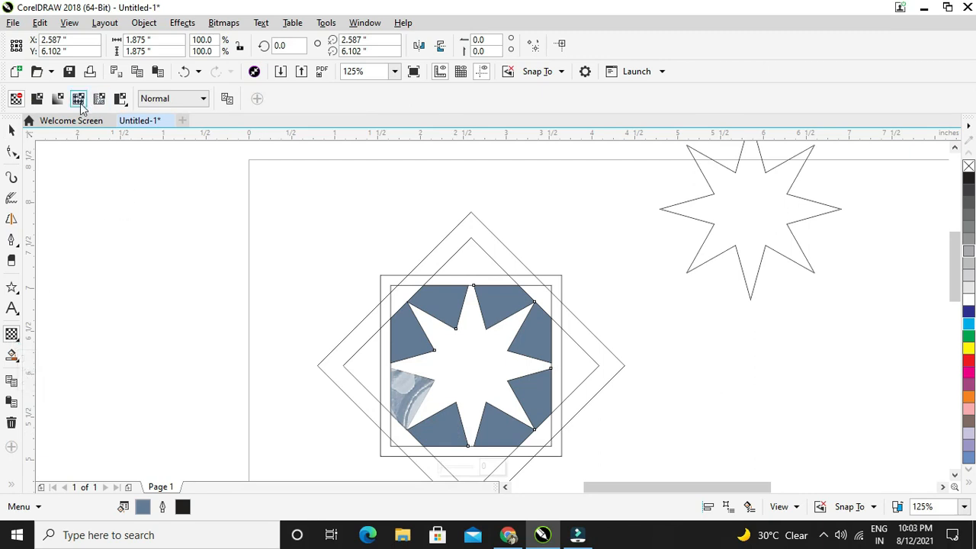
left_click(99, 99)
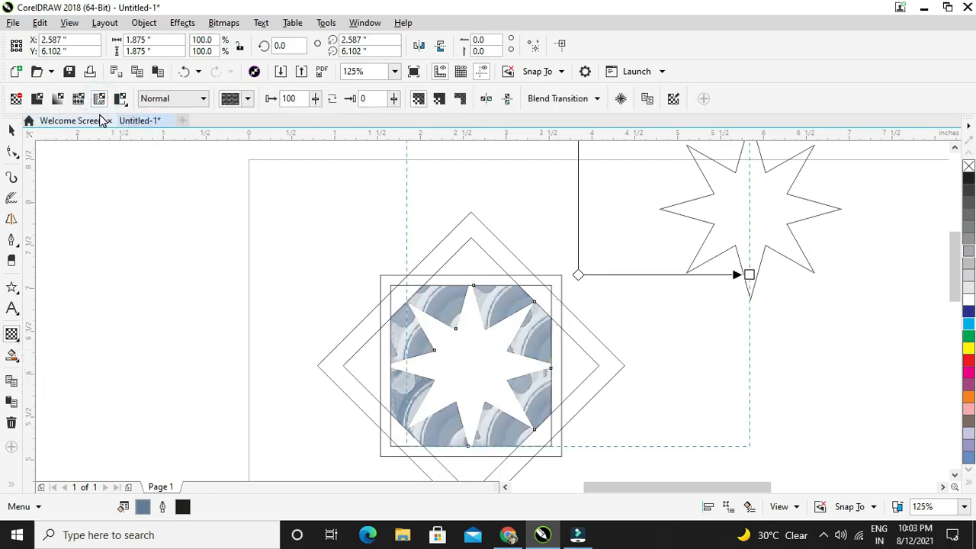
left_click(13, 130)
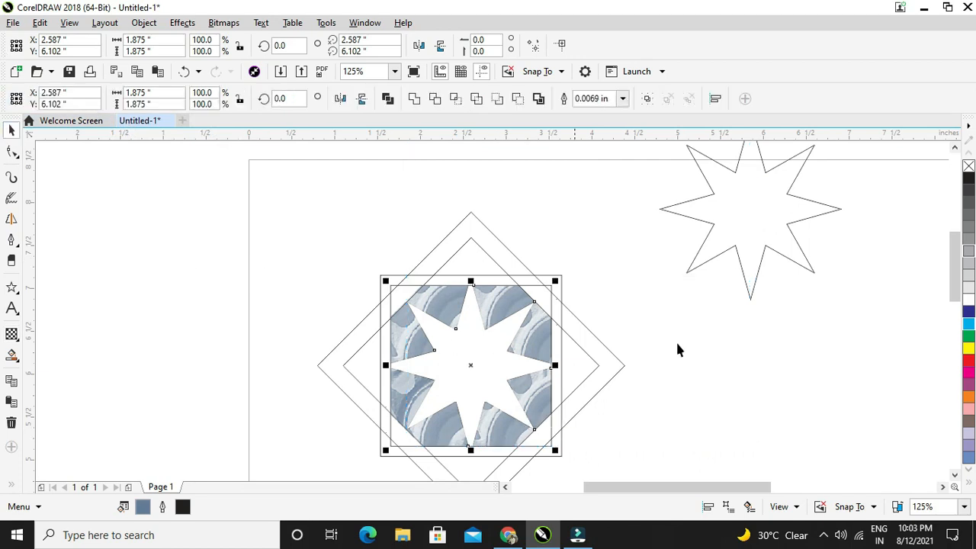
Step: Examine the patterned regions around the star up close, especially the one just right of the star's top tip
key("z")
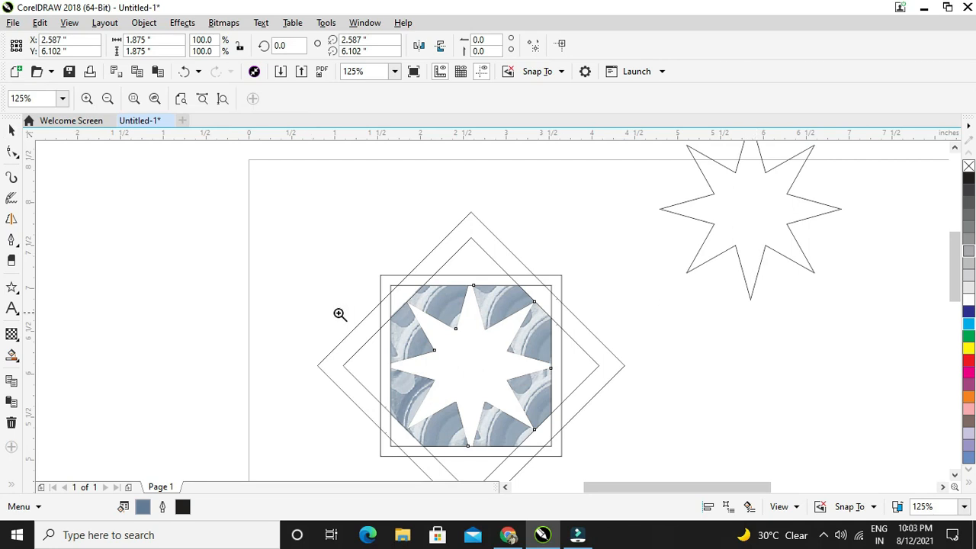
left_click(581, 355)
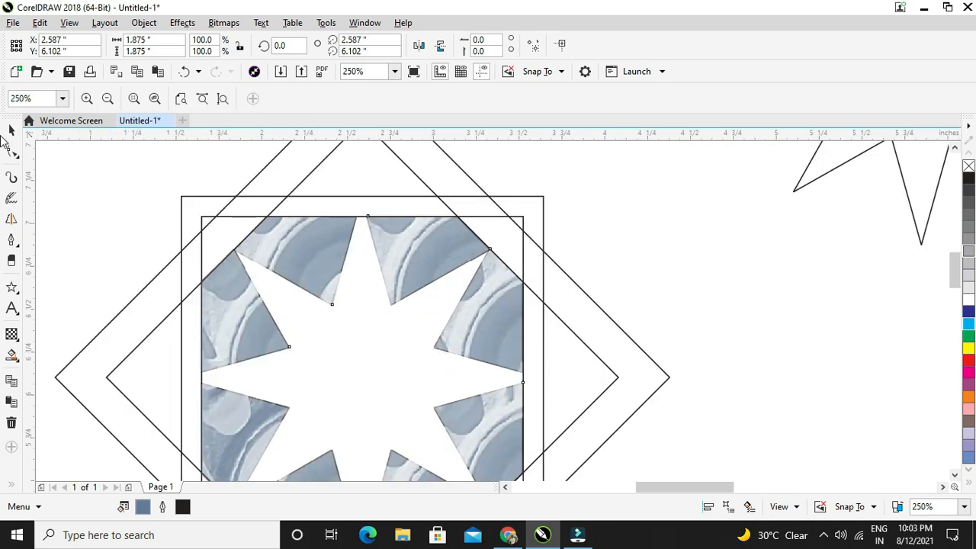
left_click(10, 131)
left_click(409, 241)
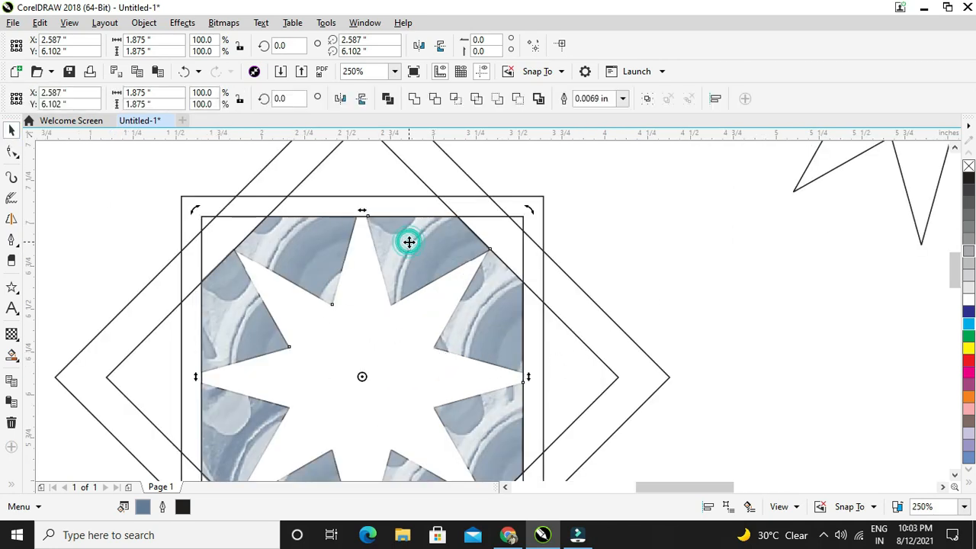
left_click(546, 260)
left_click(465, 265)
left_click(425, 254)
scroll(425, 255, "down", 2)
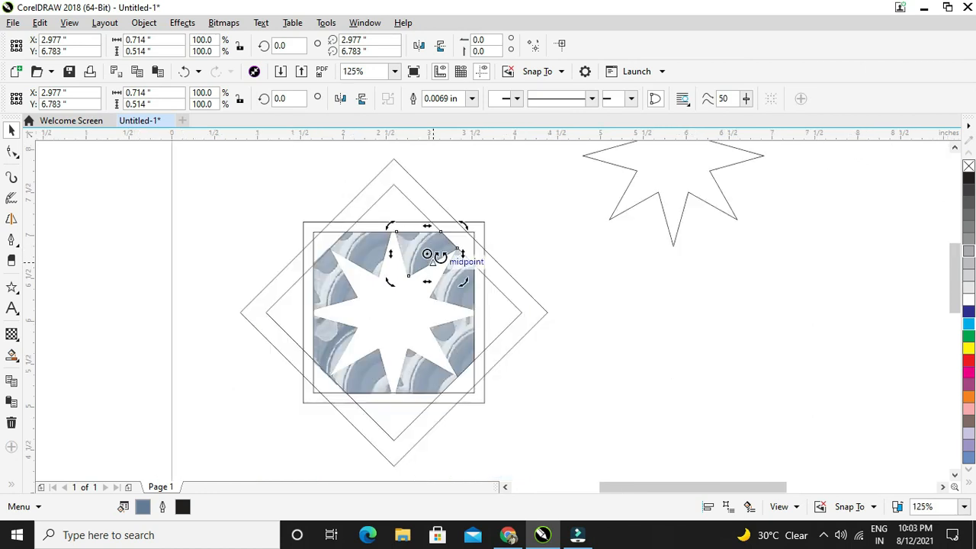
left_click(508, 244)
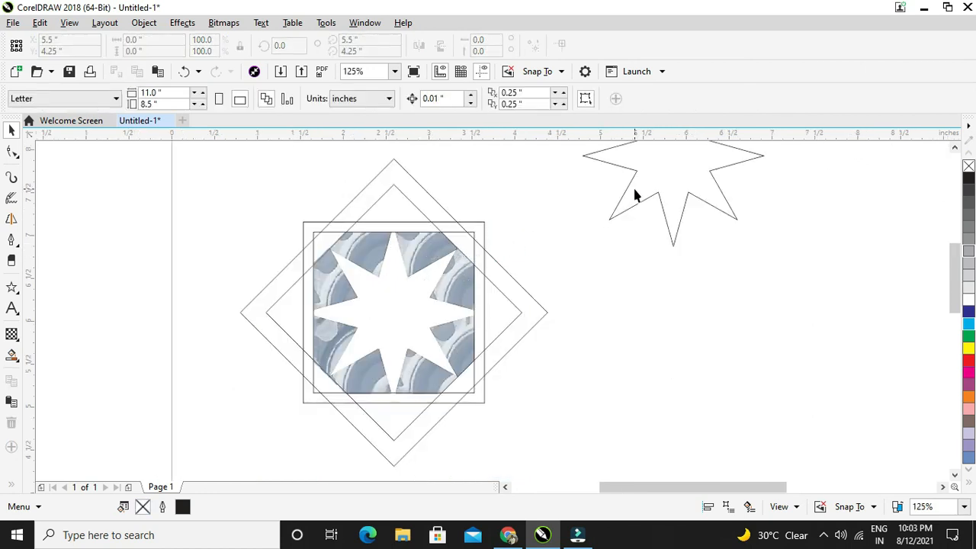
Step: Move the eight-pointed star outline back onto the squares, matching the edges of the patterned regions, to X 2.581 in, Y 6.099 in
left_click_drag(634, 195, 351, 365)
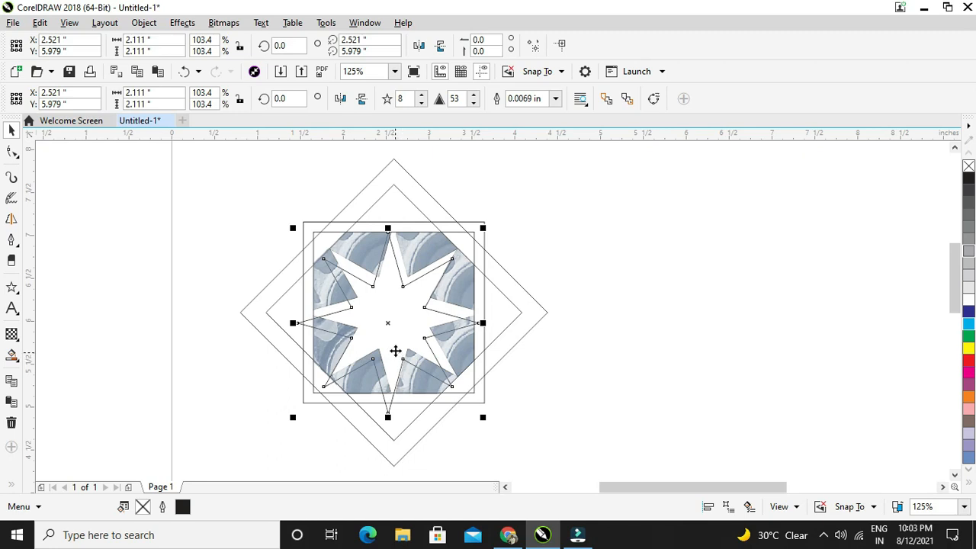
key("Up")
key("Up")
key("Right")
key("Right")
key("Right")
key("Right")
key("Right")
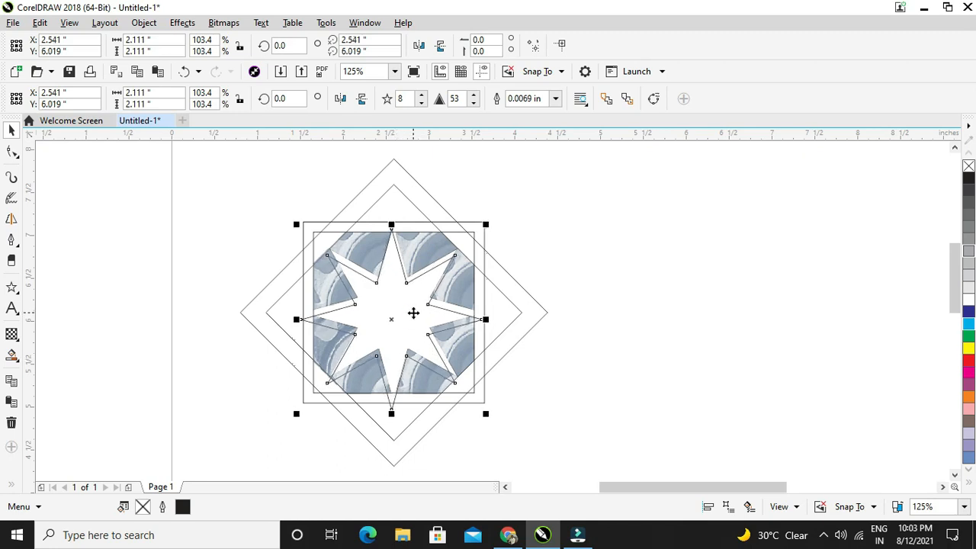
key("Up")
key("Up")
key("Up")
key("Left")
key("Up")
key("Left")
key("Up")
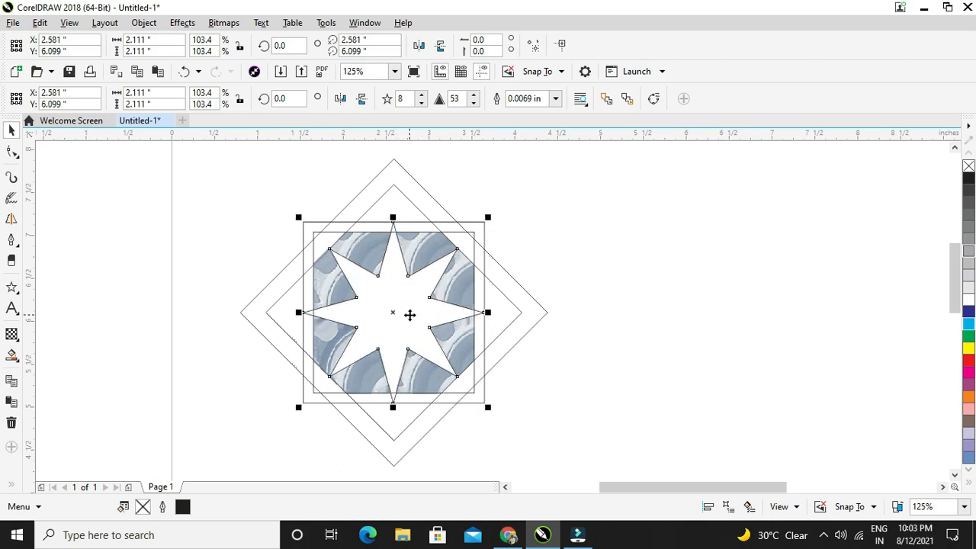
key("Up")
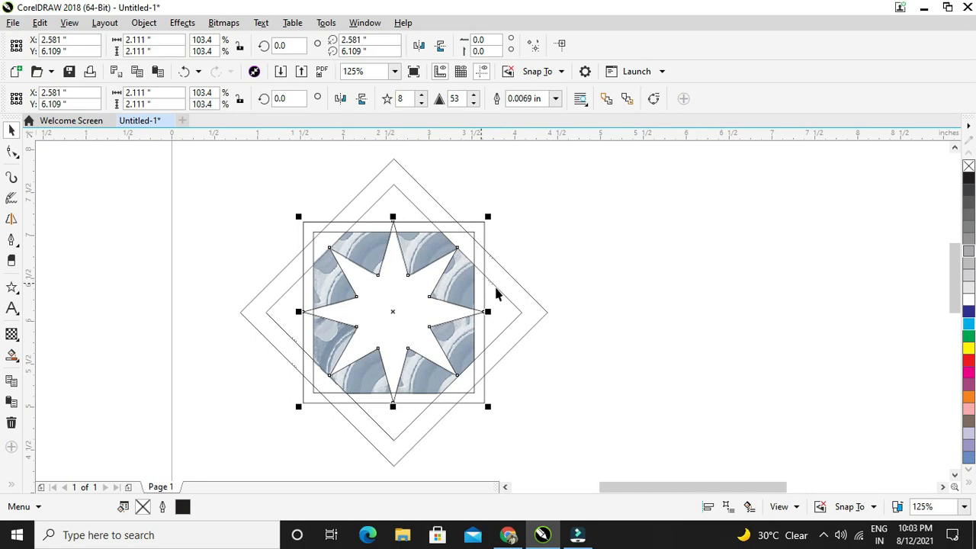
scroll(380, 295, "up", 1)
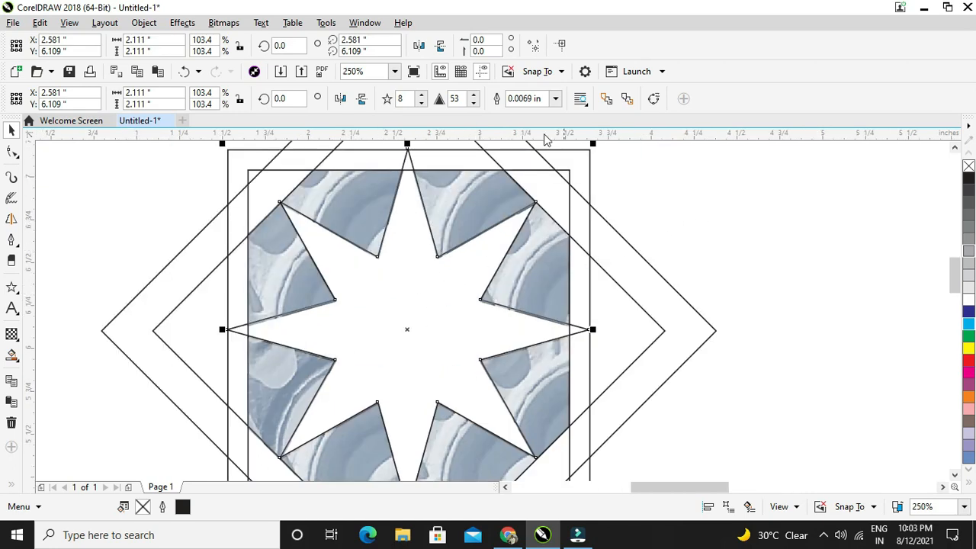
key("Down")
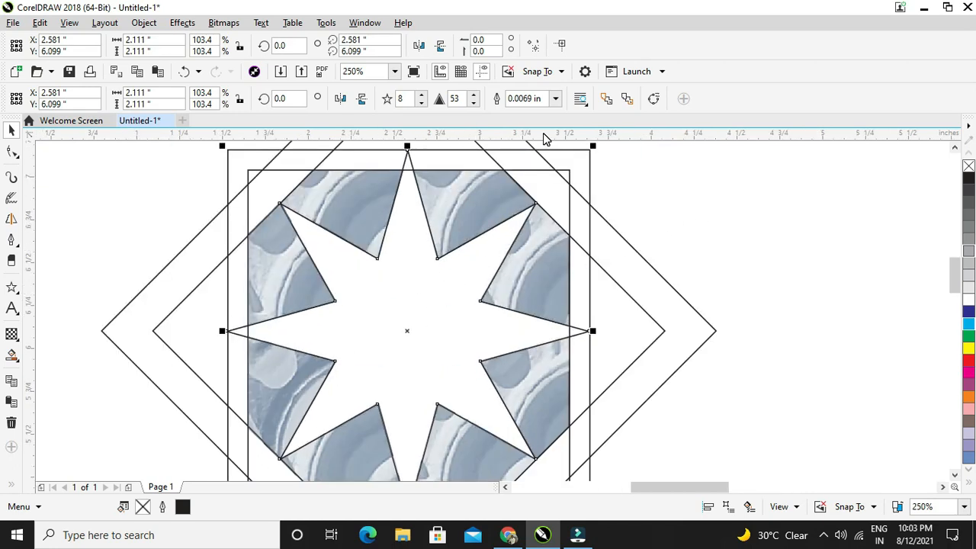
scroll(371, 165, "down", 1)
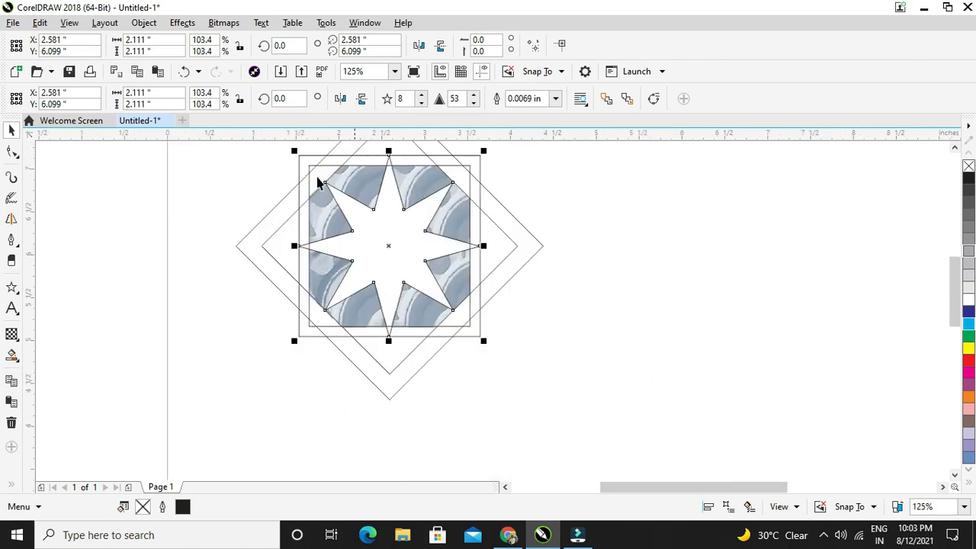
Step: Smart Fill the four V-shaped bands between the two diamonds outside the outer square with slate blue
left_click(17, 359)
left_click(278, 218)
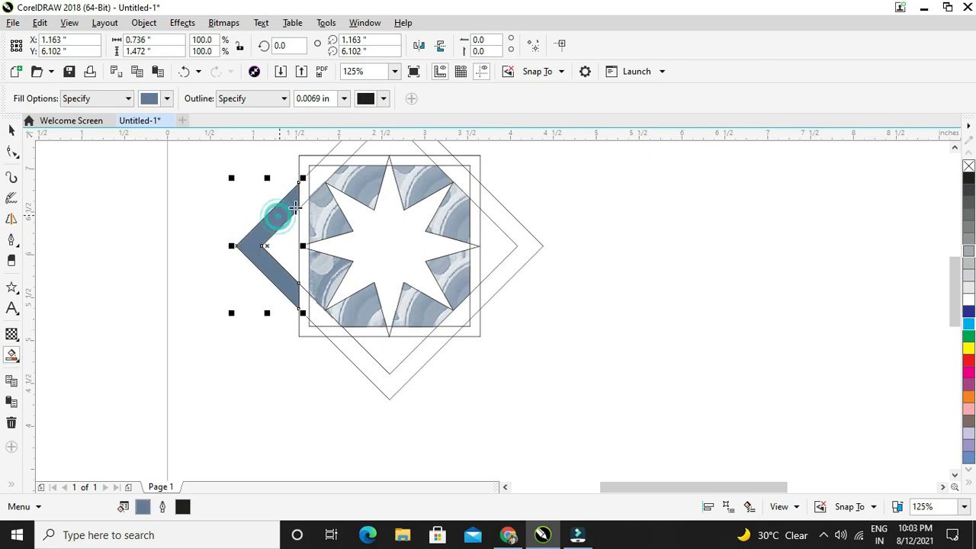
left_click(351, 151)
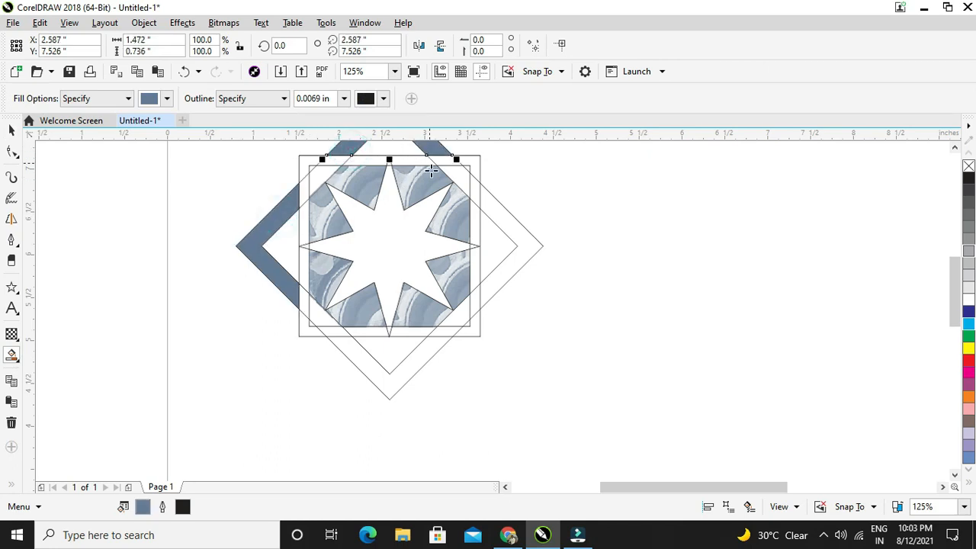
left_click(516, 237)
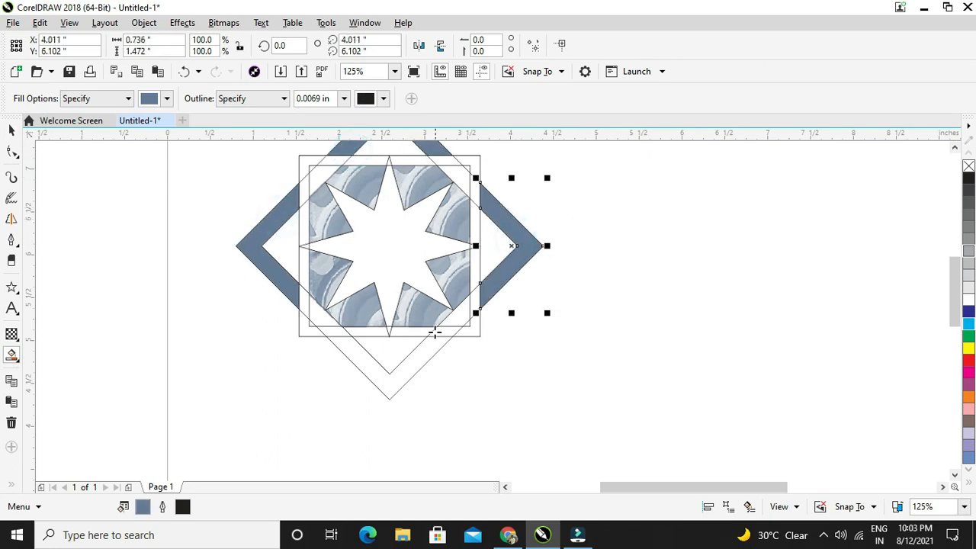
left_click(423, 348)
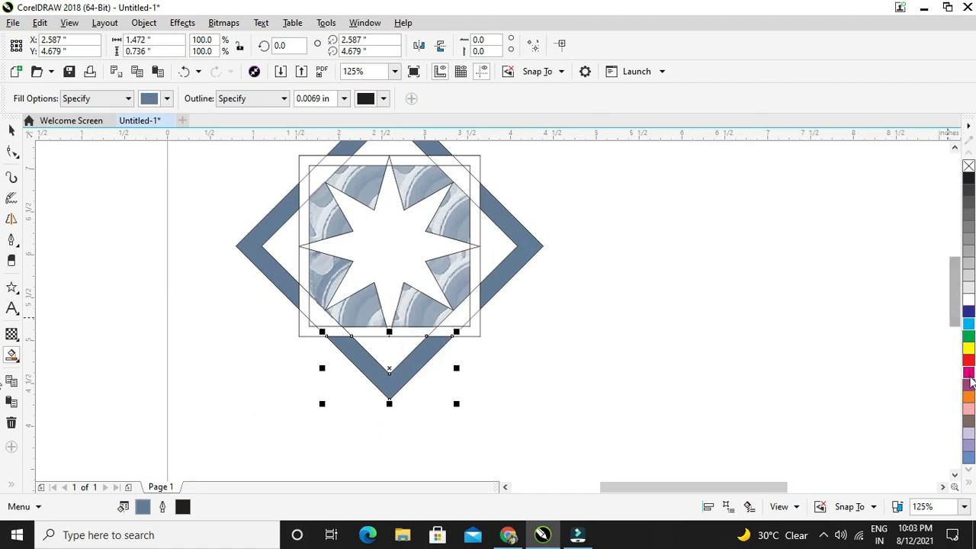
Step: Try yellow and pink on the bottom V-shaped band of the diamond frame and settle on an orange fill
left_click(969, 349)
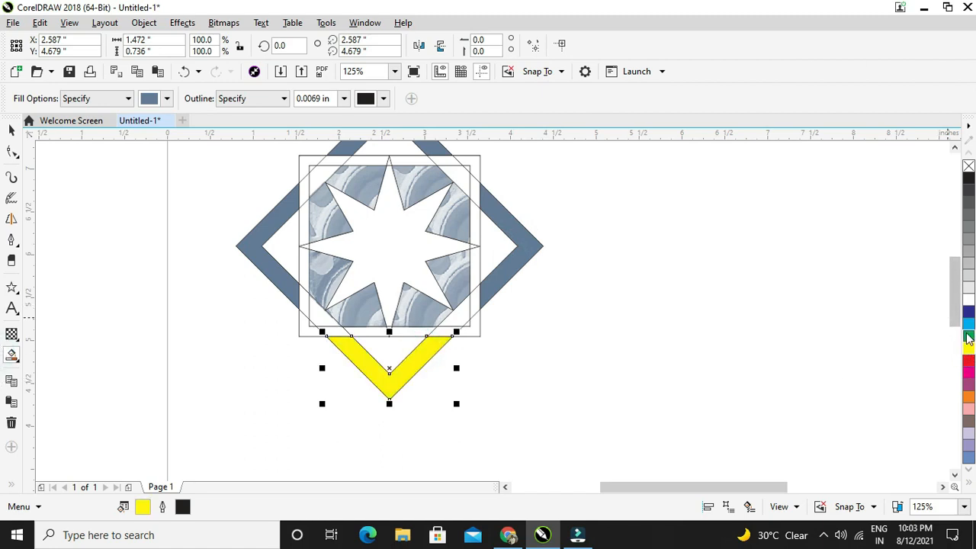
left_click(968, 411)
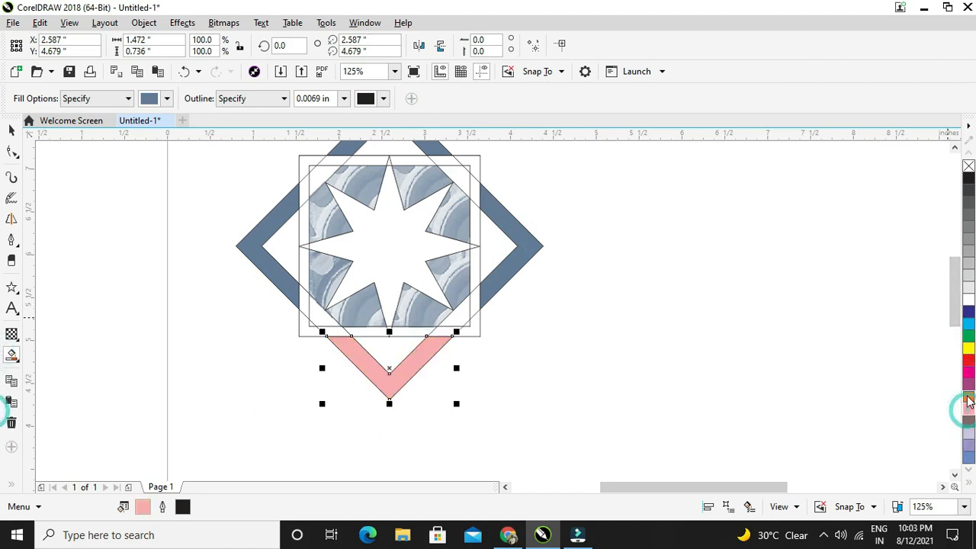
left_click(969, 396)
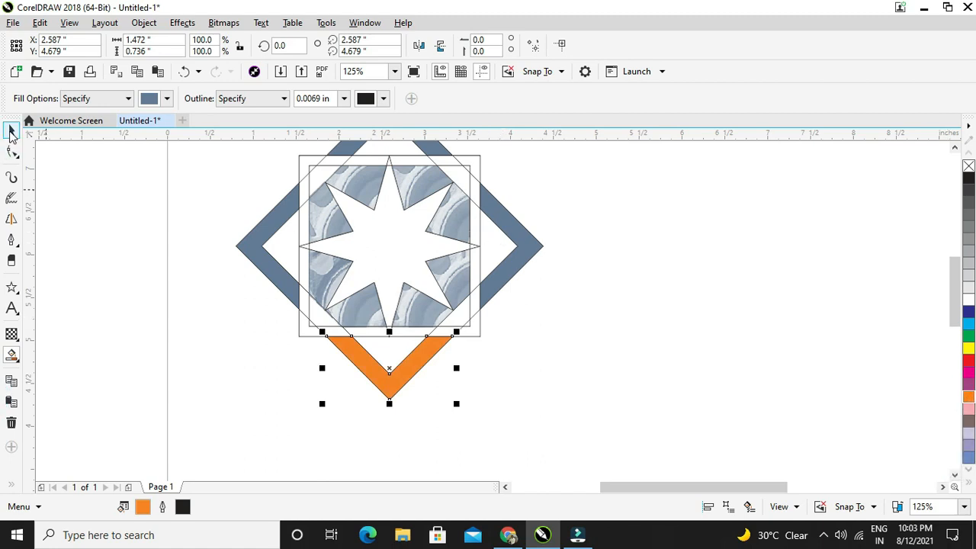
Step: Recolor the right, top and left V-shaped bands of the diamond frame orange and clear the selection
left_click(11, 131)
left_click(530, 250)
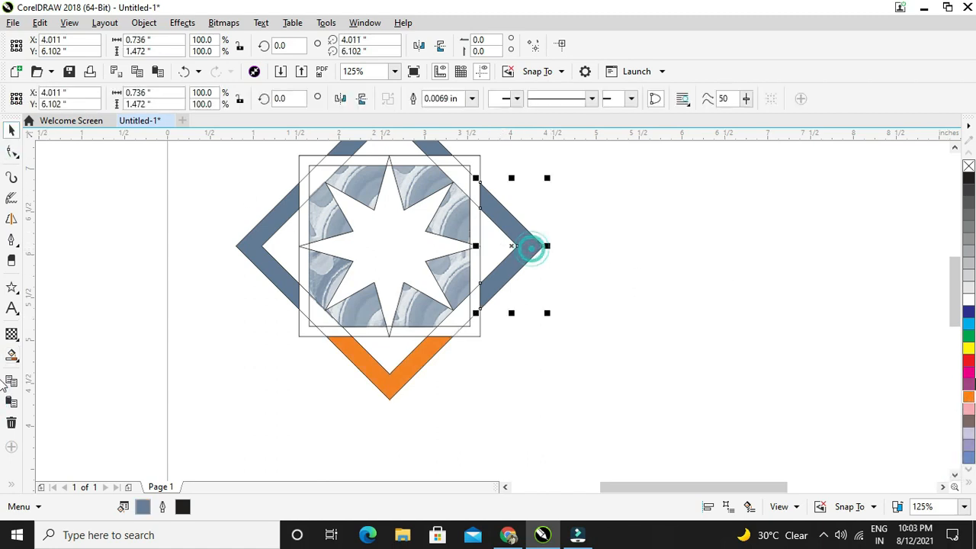
left_click(969, 396)
scroll(851, 232, "up", 2)
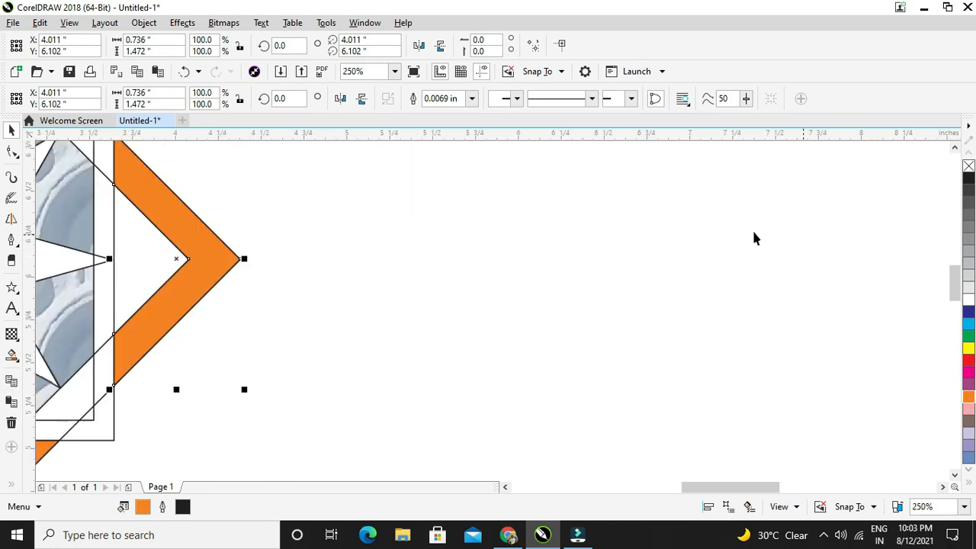
scroll(490, 215, "down", 2)
scroll(305, 157, "down", 2)
scroll(325, 157, "up", 1)
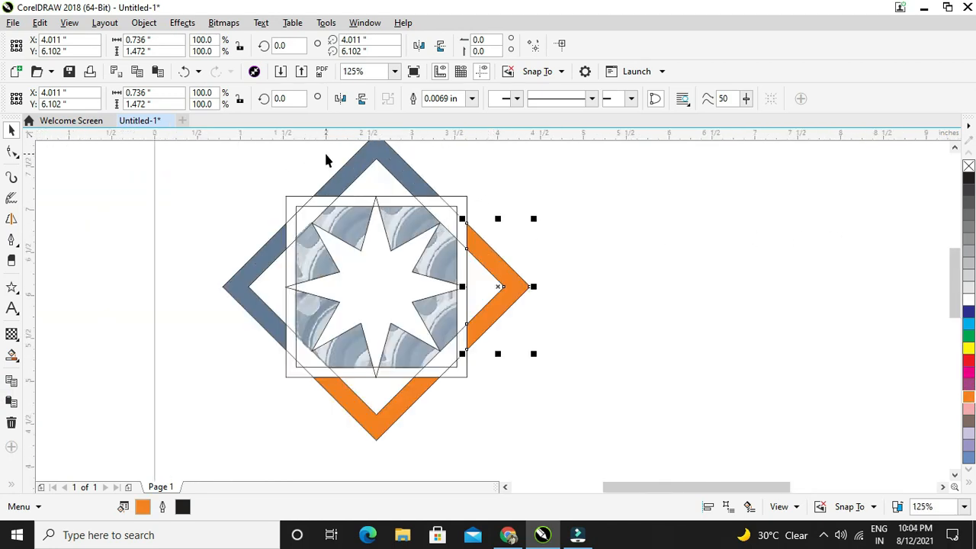
left_click(358, 176)
left_click(969, 396)
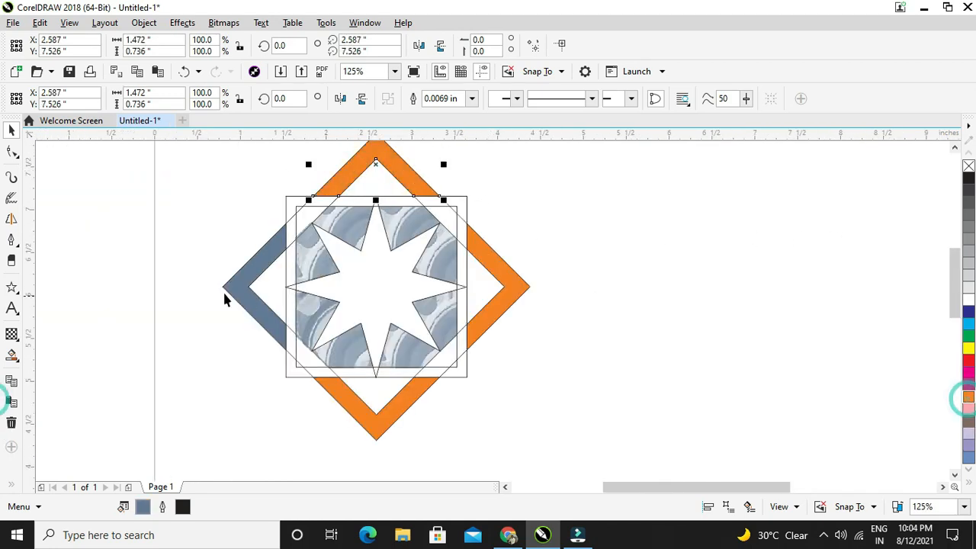
left_click(269, 315)
left_click(967, 398)
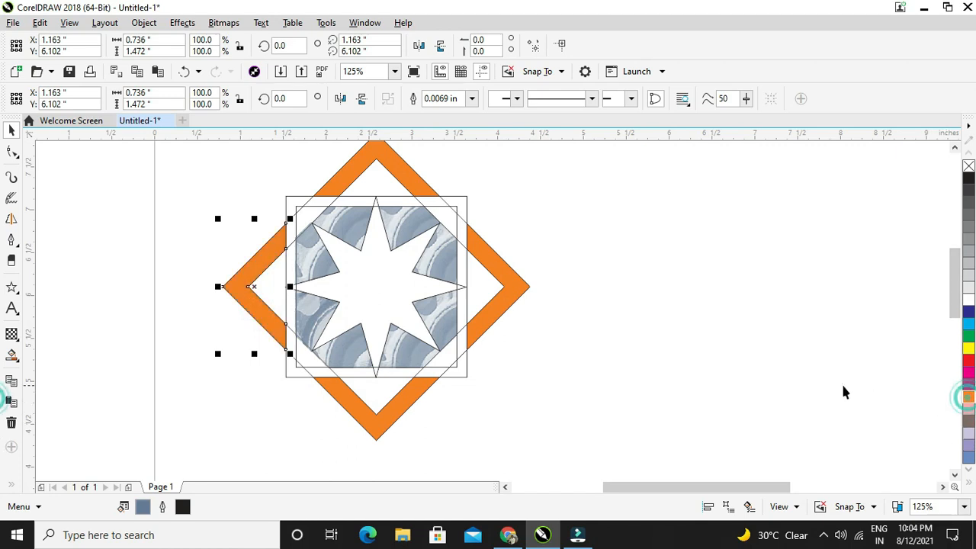
left_click(839, 386)
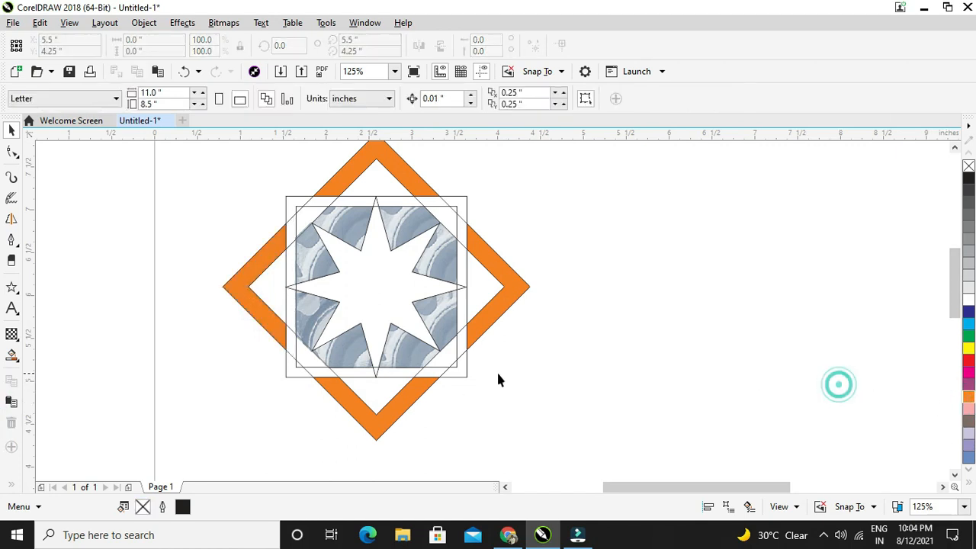
Step: Smart Fill the four triangles between the inner diamond and the outer square with slate blue
left_click(451, 366)
left_click(702, 358)
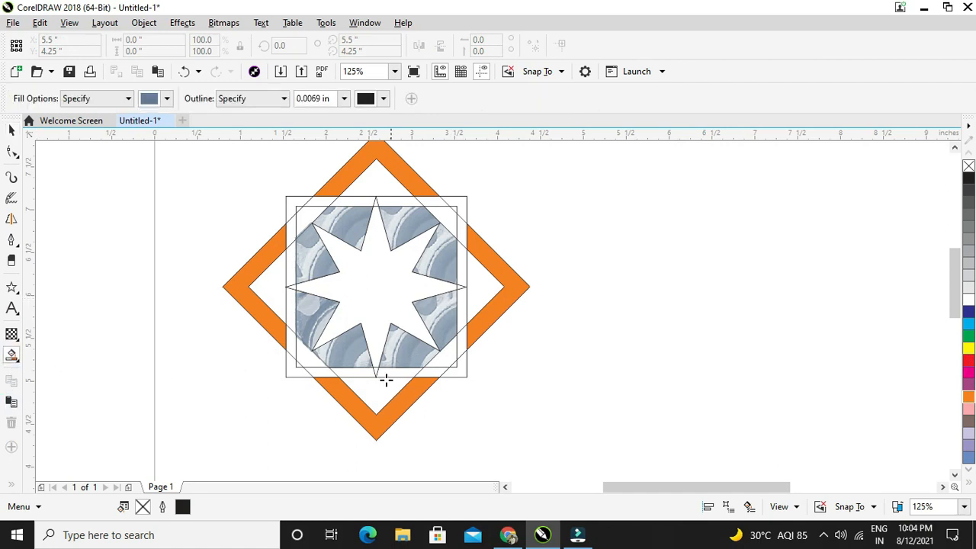
left_click(377, 389)
left_click(483, 288)
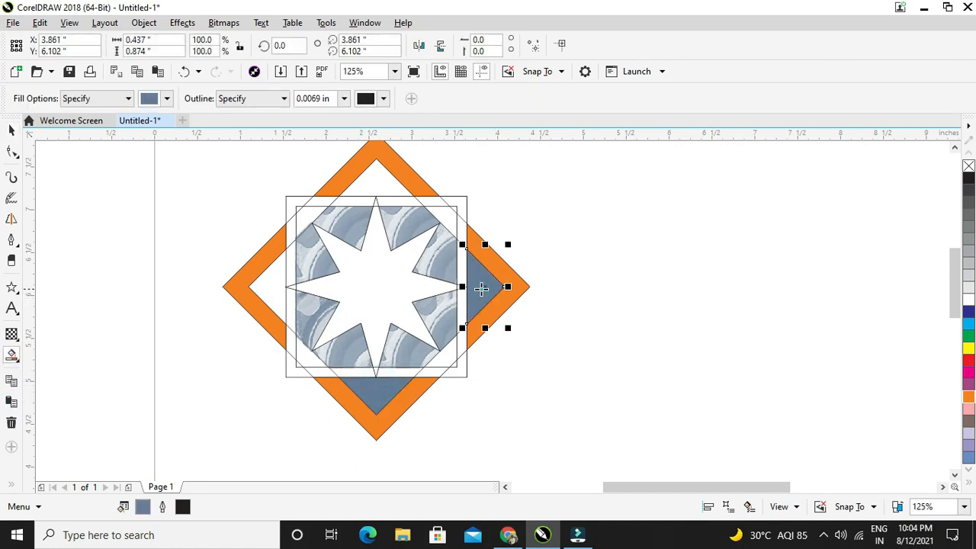
left_click(384, 186)
left_click(272, 282)
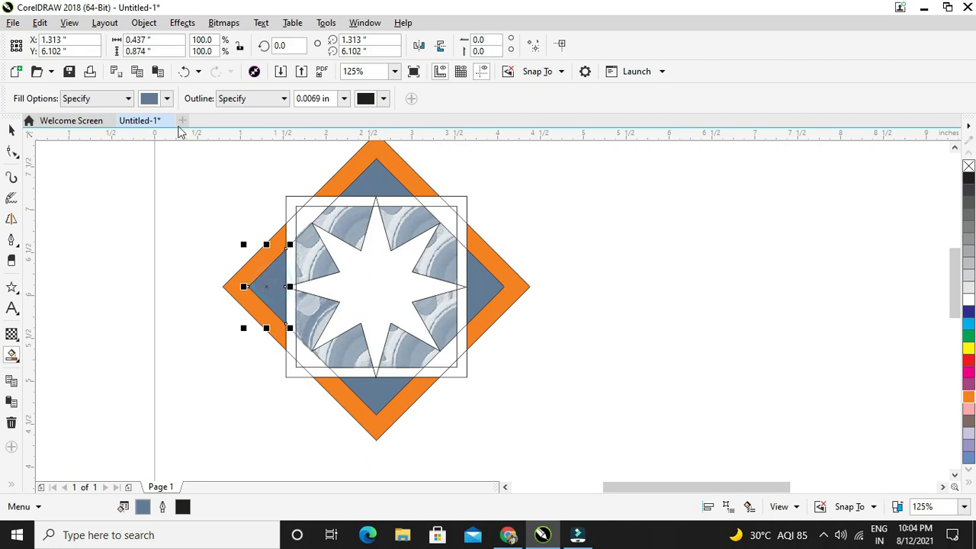
Step: Apply a two-color pattern transparency to the left blue triangle of the inner diamond
left_click(10, 341)
left_click(69, 339)
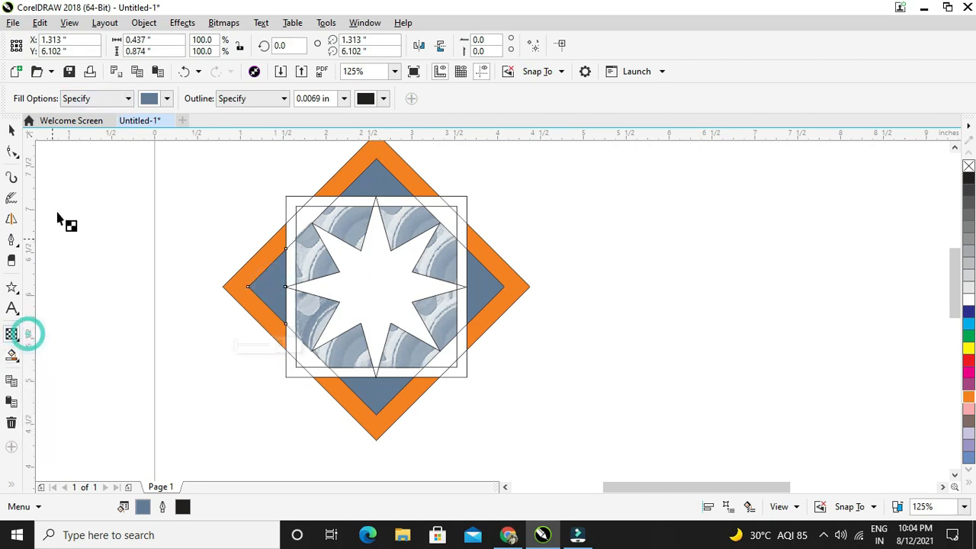
left_click(121, 101)
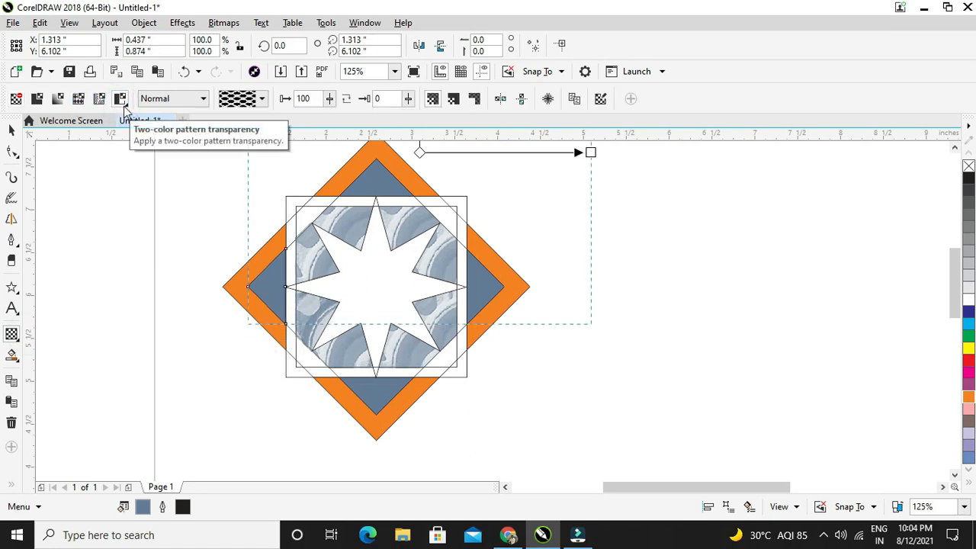
left_click(124, 104)
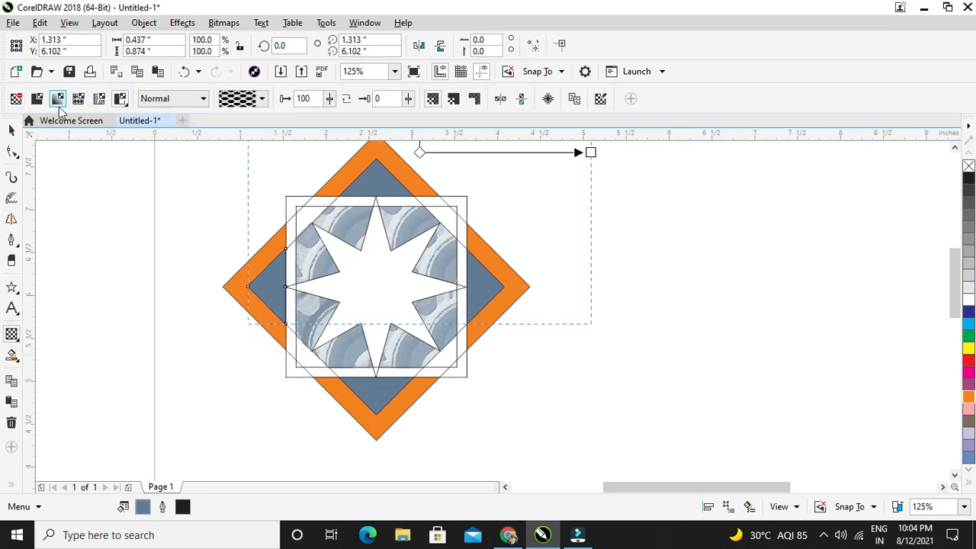
Step: Try the heart pattern and a shorter, slanted transparency direction on the left blue triangle, and undo both changes
left_click(261, 98)
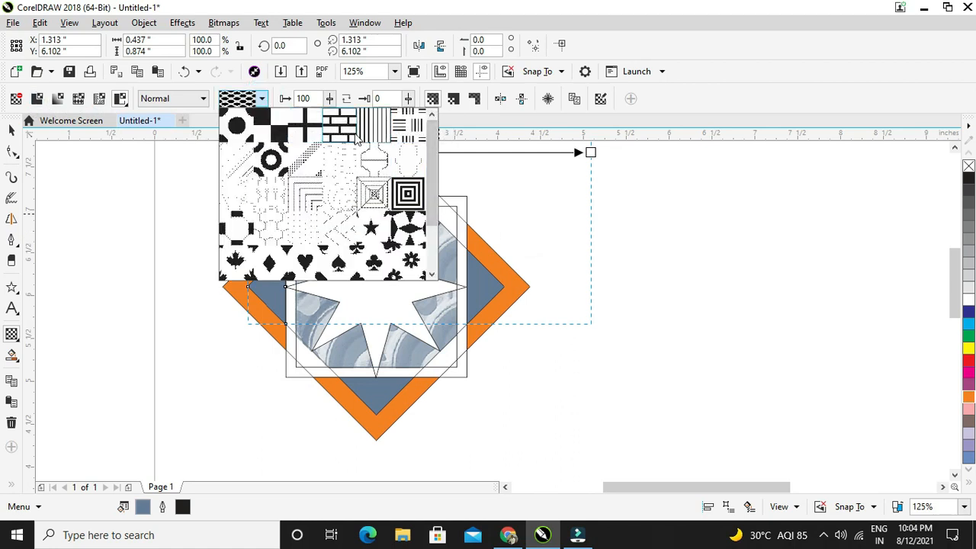
mouse_move(430, 152)
left_mouse_down()
mouse_move(425, 203)
mouse_move(414, 151)
left_mouse_up()
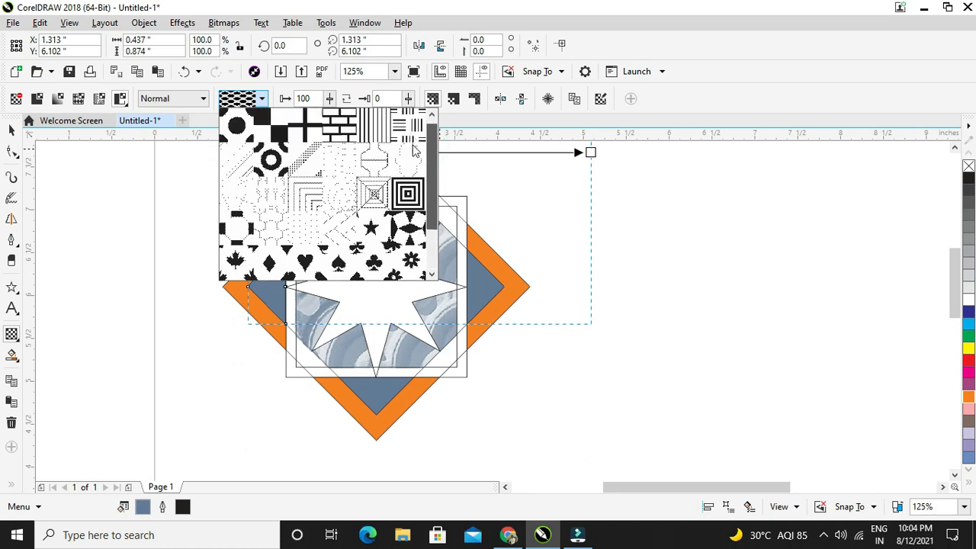
left_click(312, 259)
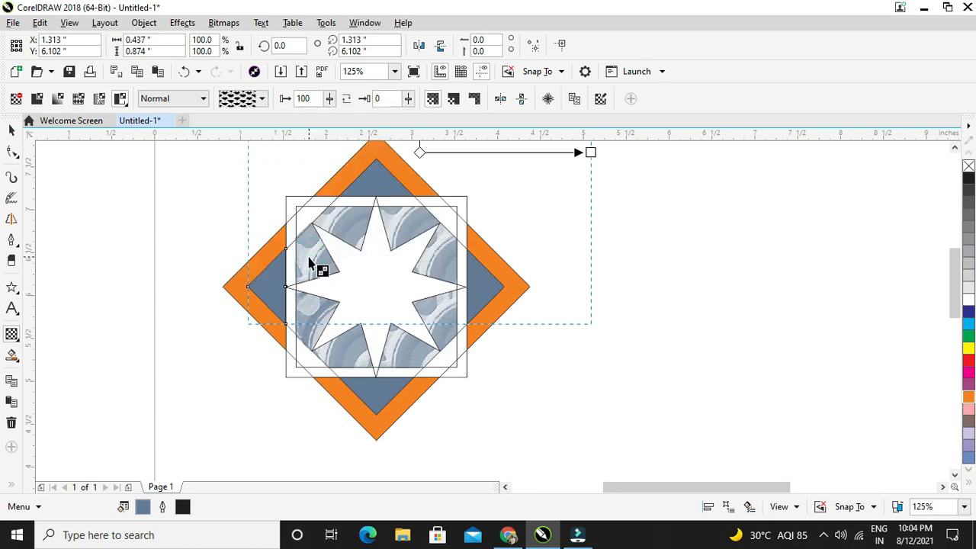
mouse_move(361, 174)
left_mouse_down()
mouse_move(413, 195)
mouse_move(376, 181)
left_mouse_up()
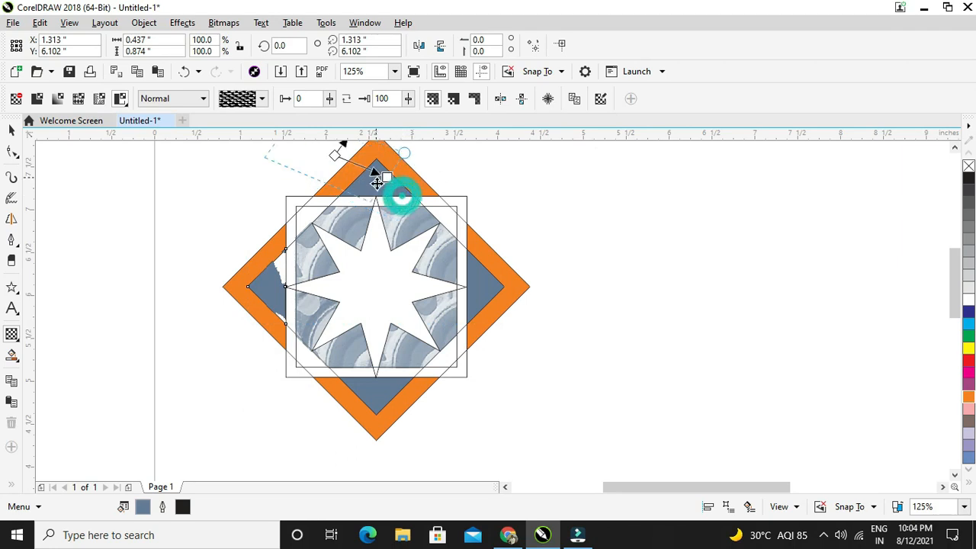
key("ctrl+z")
key("ctrl+z")
key("ctrl+z")
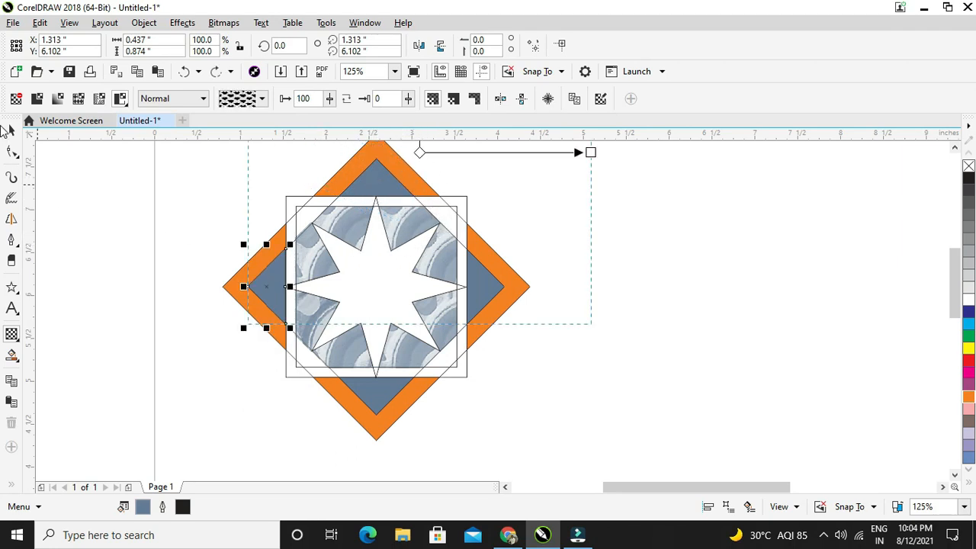
Step: Try the Difference merge mode on the left blue triangle's pattern transparency and undo it
left_click(239, 101)
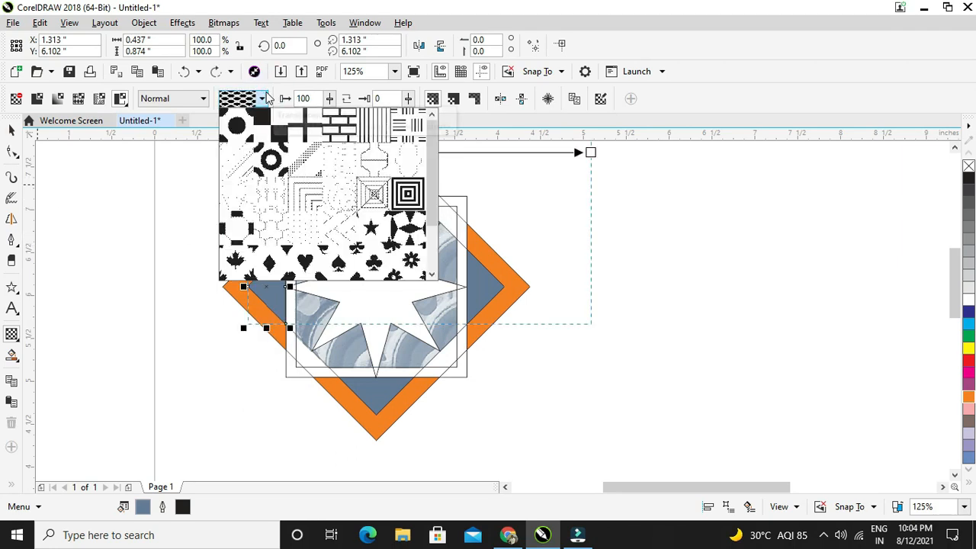
left_click(243, 99)
left_click(191, 97)
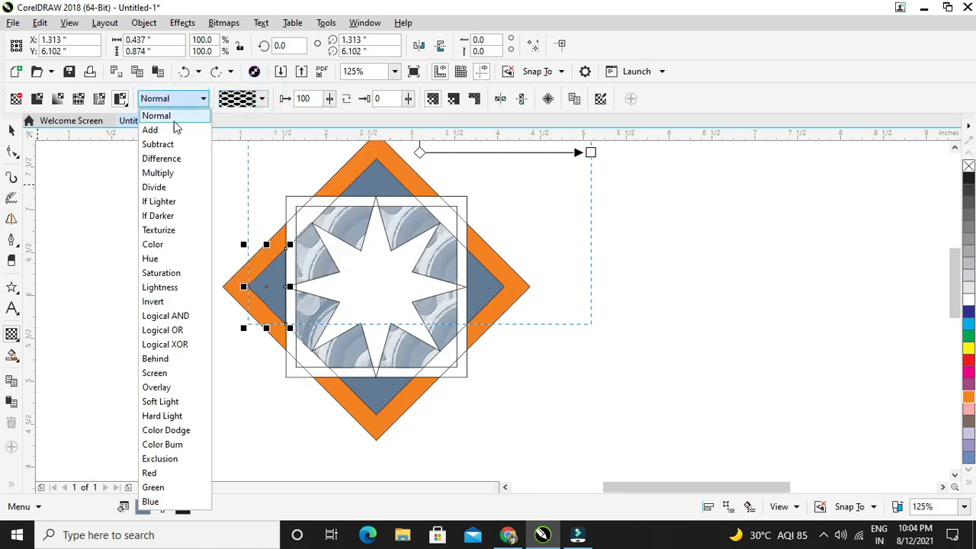
left_click(176, 158)
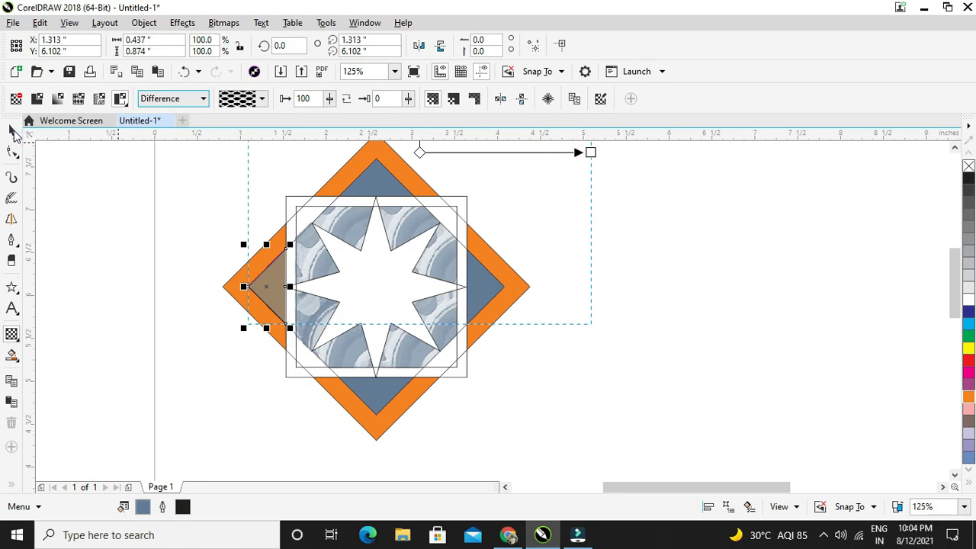
left_click(10, 131)
key("z")
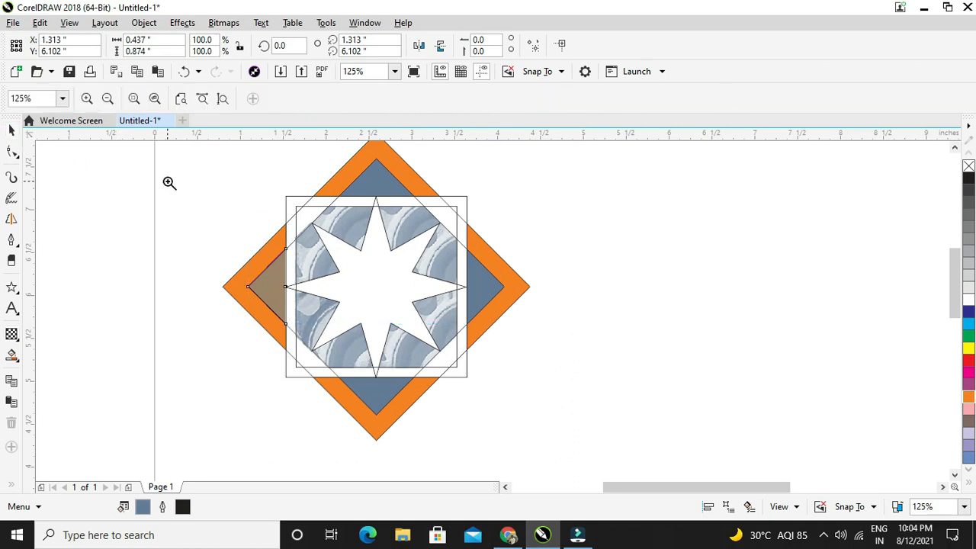
key("ctrl+z")
Step: Select all four blue triangles between the inner diamond and the outer square
left_click(11, 131)
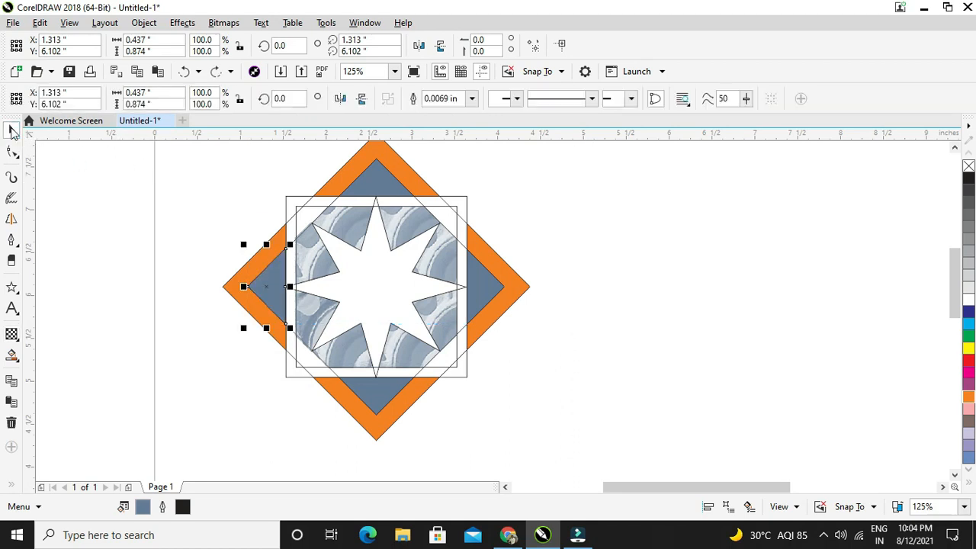
left_click(376, 187, "shift")
left_click(473, 285, "shift")
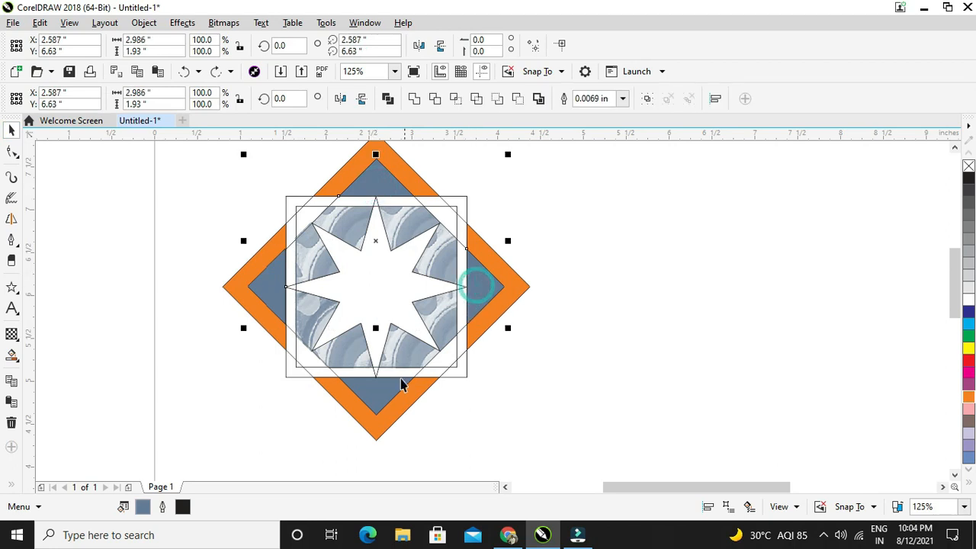
left_click(370, 387, "shift")
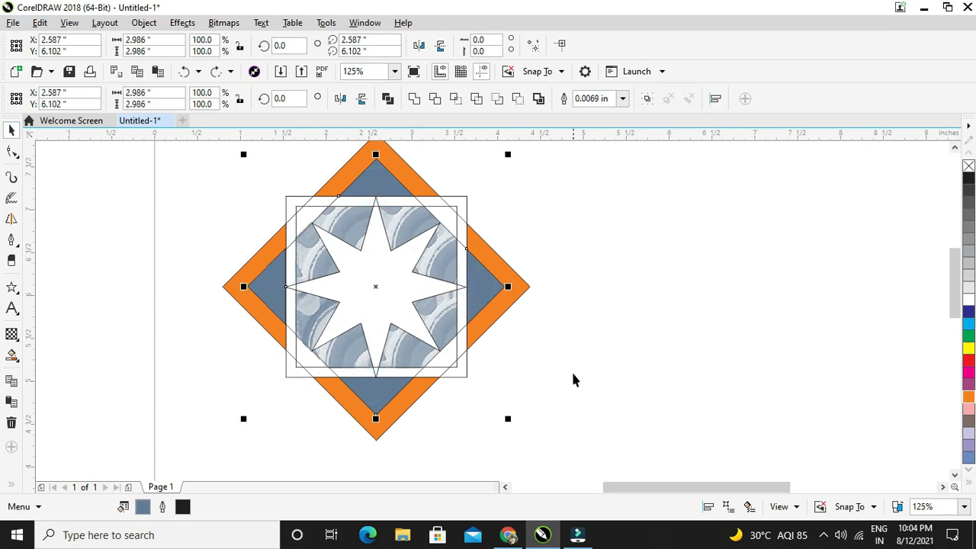
Step: Switch to Chrome and leave the new tab ready with an empty address bar
left_click(510, 536)
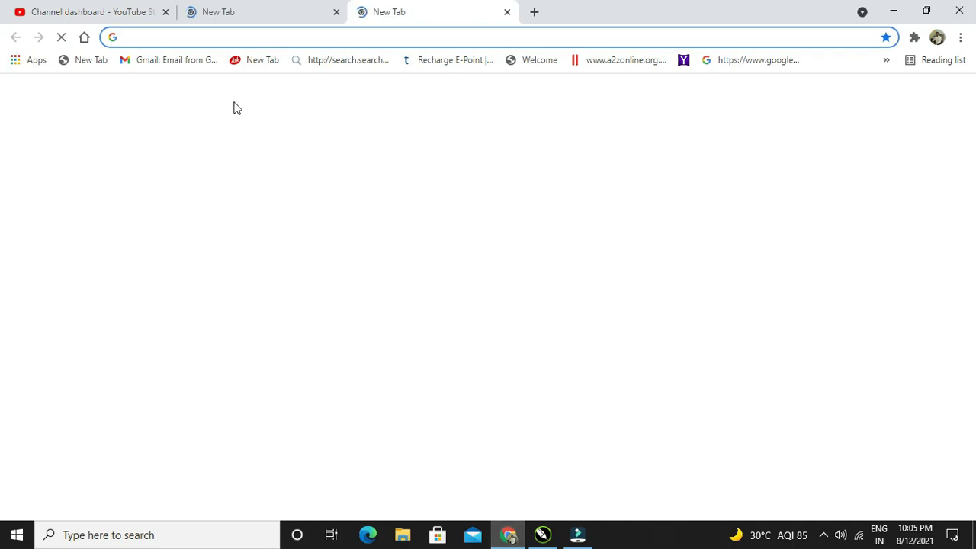
left_click(201, 37)
left_click(228, 13)
left_click(409, 16)
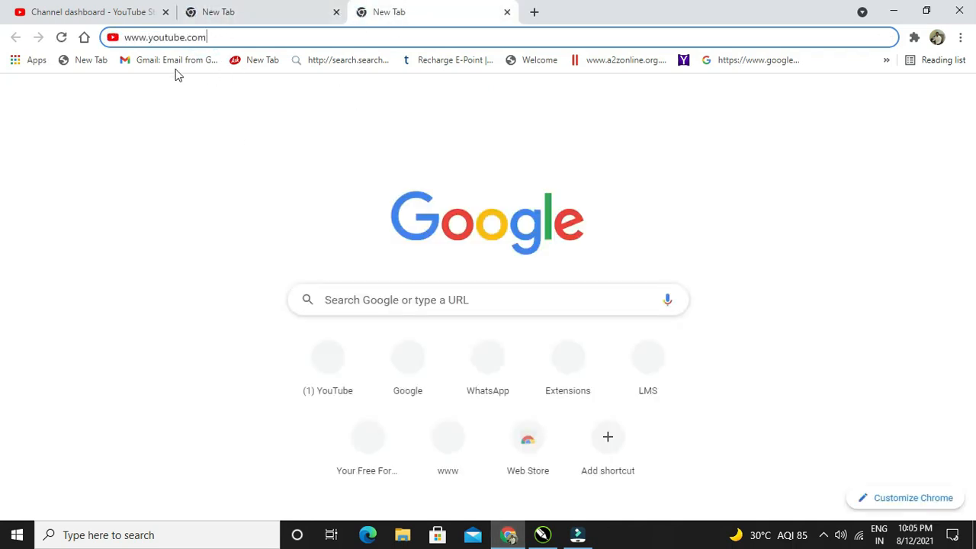
type("w")
left_click_drag(260, 39, 71, 27)
key("BackSpace")
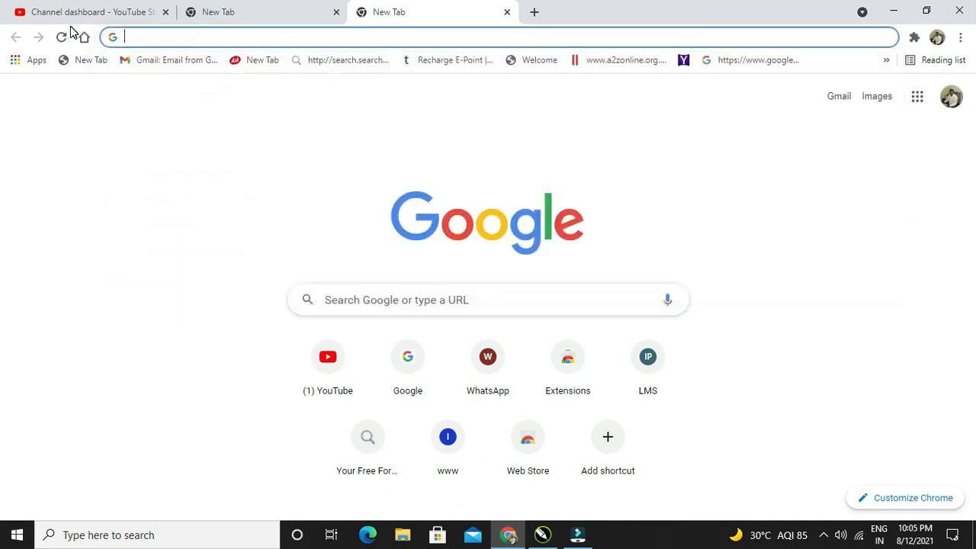
type("w")
key("BackSpace")
key("BackSpace")
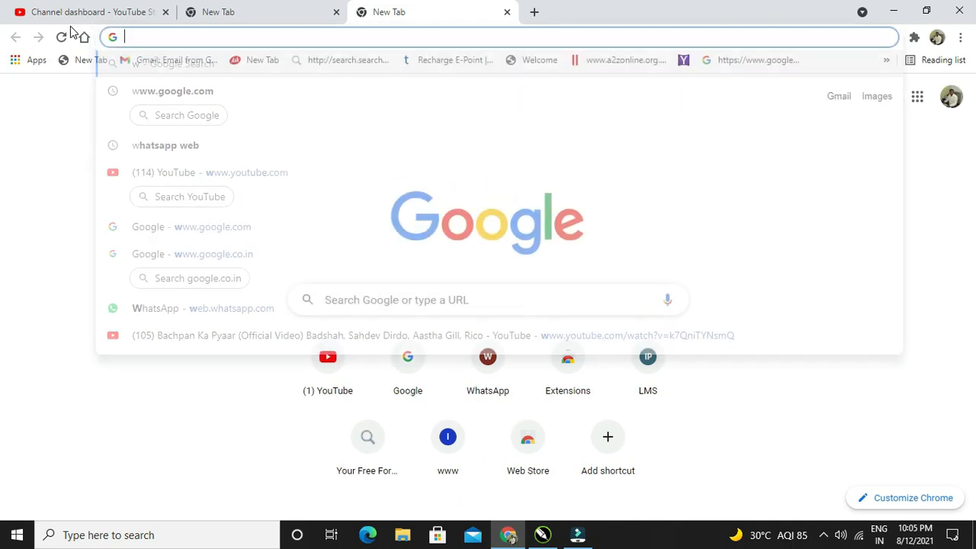
Step: Search Google for "tile design" and allow the site to know the location
left_click(373, 296)
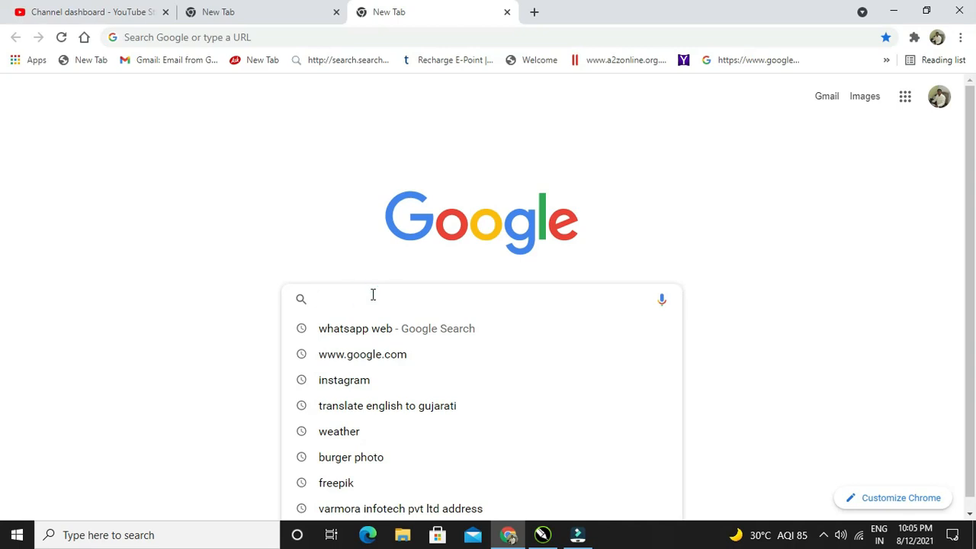
type("tile")
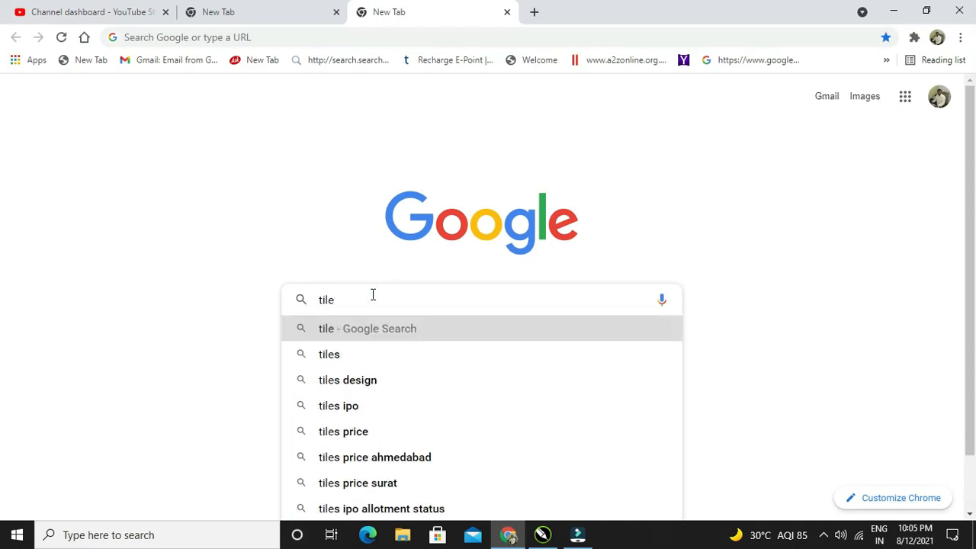
key("Down")
key("Return")
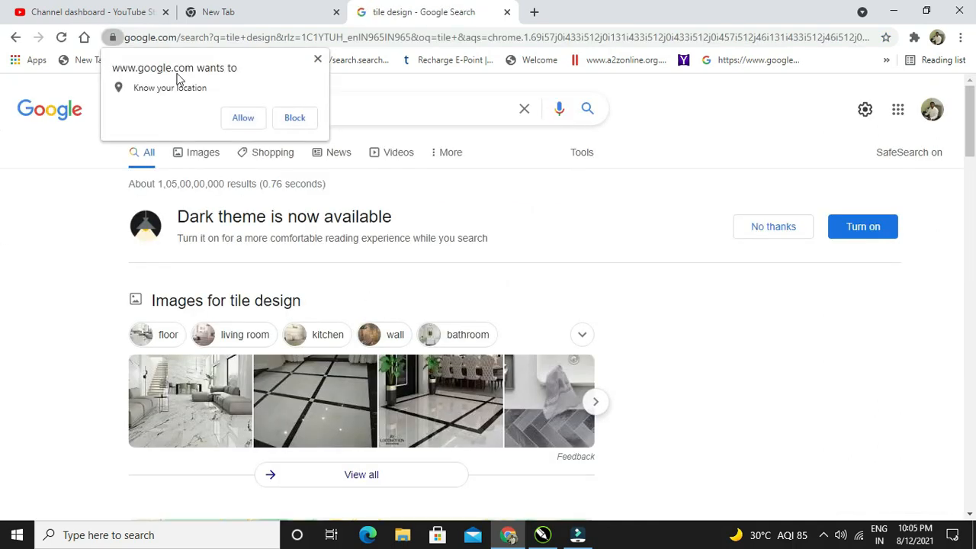
left_click(249, 120)
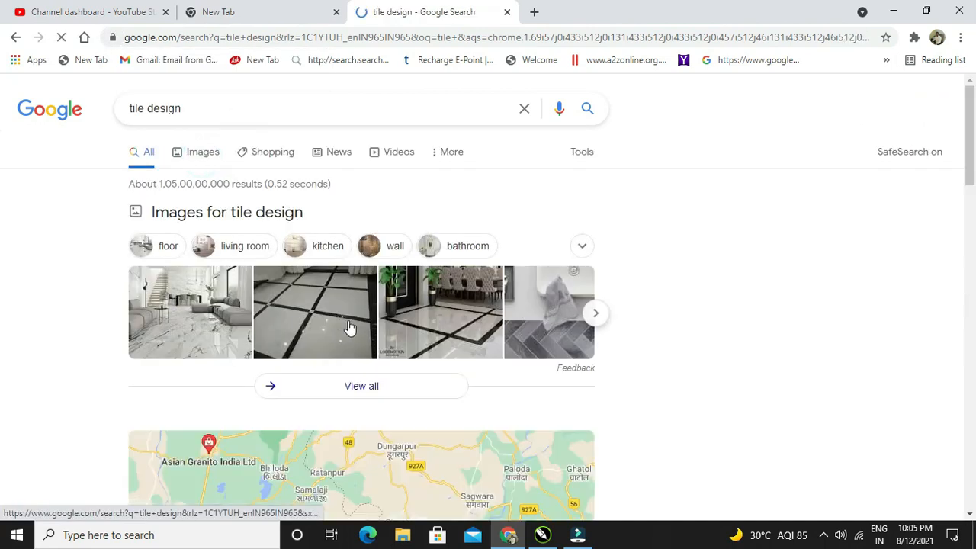
Step: Look over the web results for tile design and show the image results
scroll(440, 366, "down", 7)
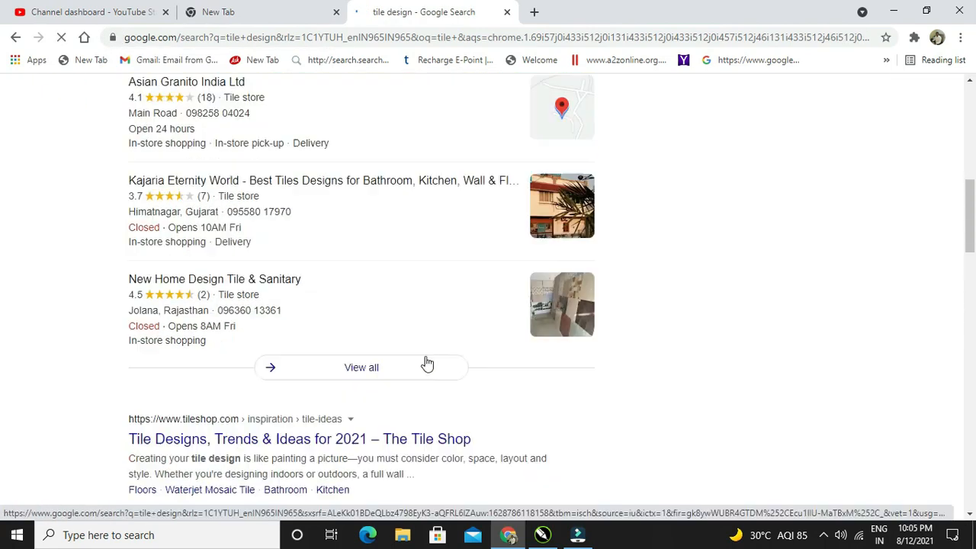
scroll(425, 343, "up", 9)
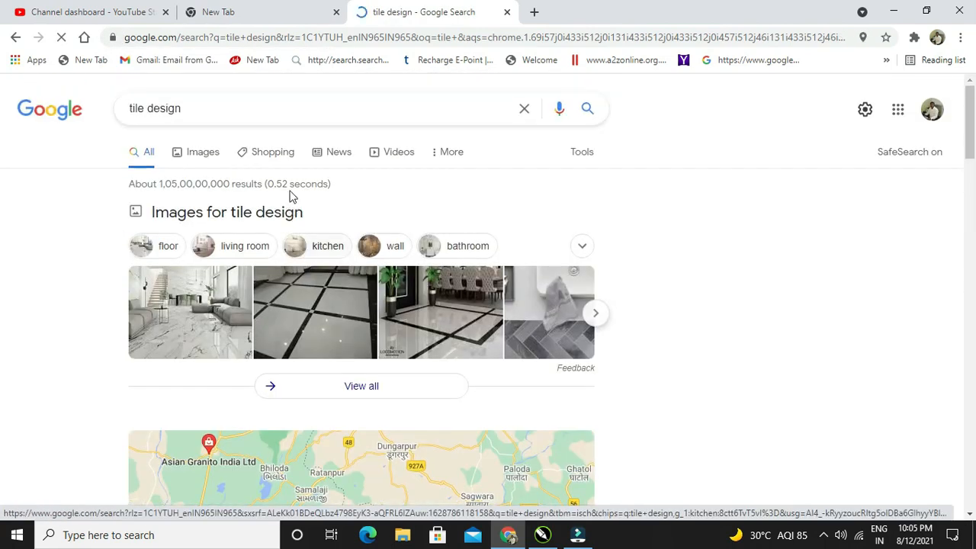
left_click(190, 151)
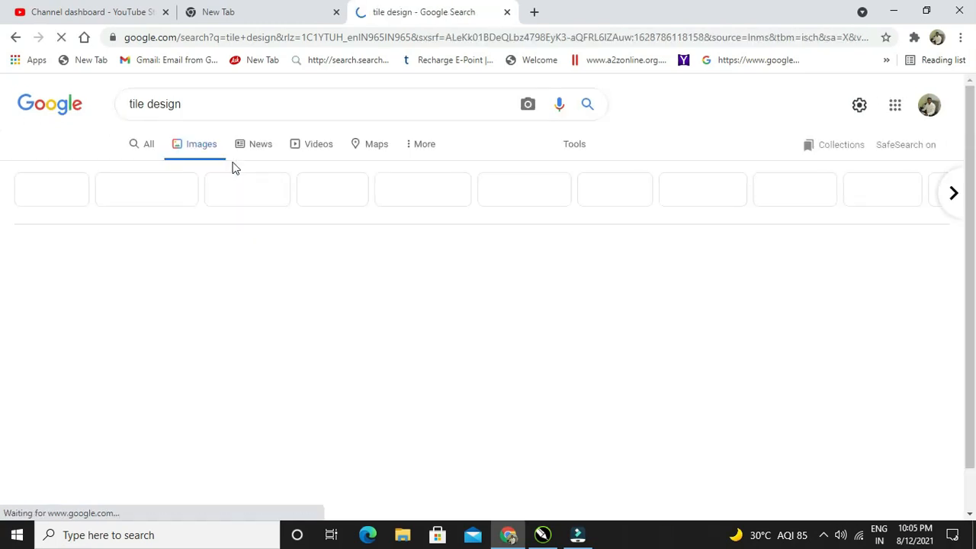
Step: Browse the tile design images for a reference pattern or texture
scroll(281, 223, "down", 4)
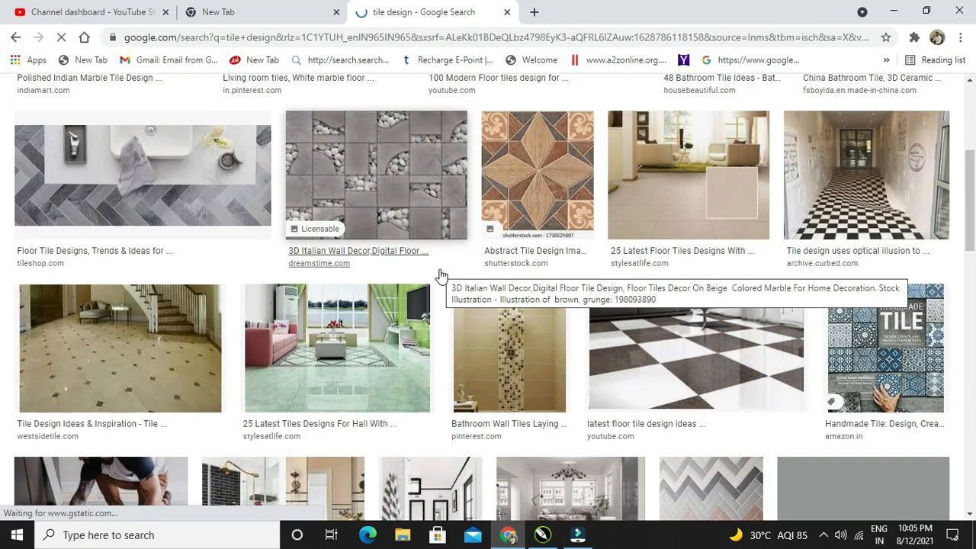
scroll(441, 275, "down", 5)
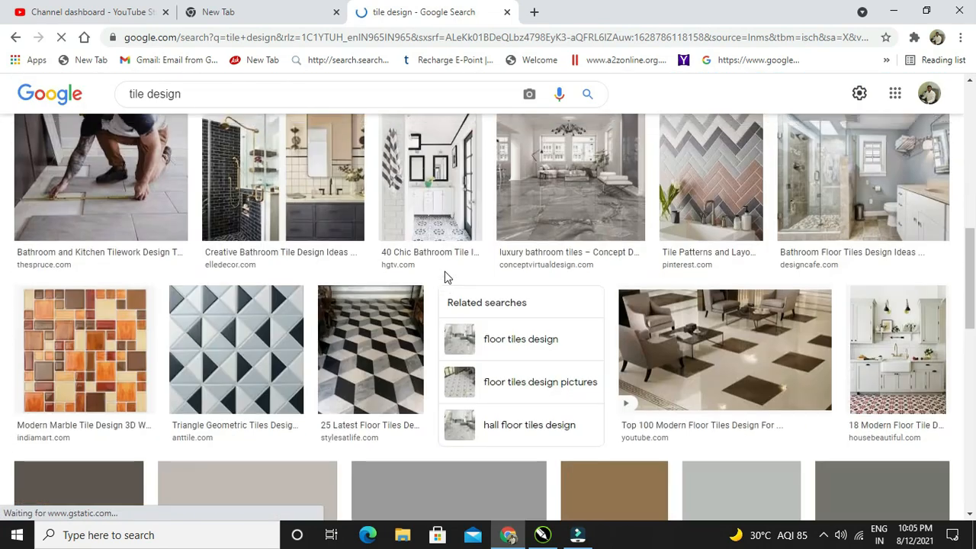
scroll(445, 273, "down", 1)
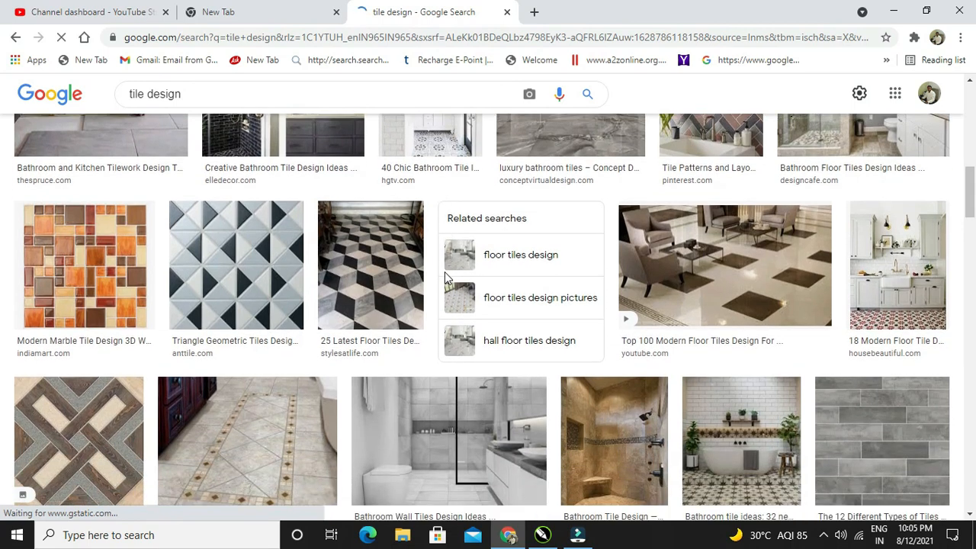
scroll(446, 275, "down", 3)
scroll(447, 280, "down", 2)
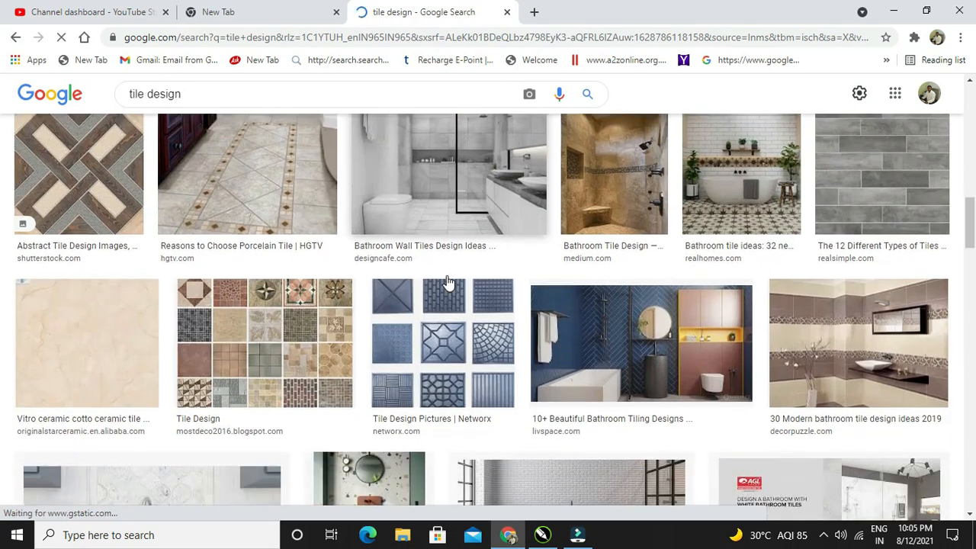
scroll(447, 280, "down", 6)
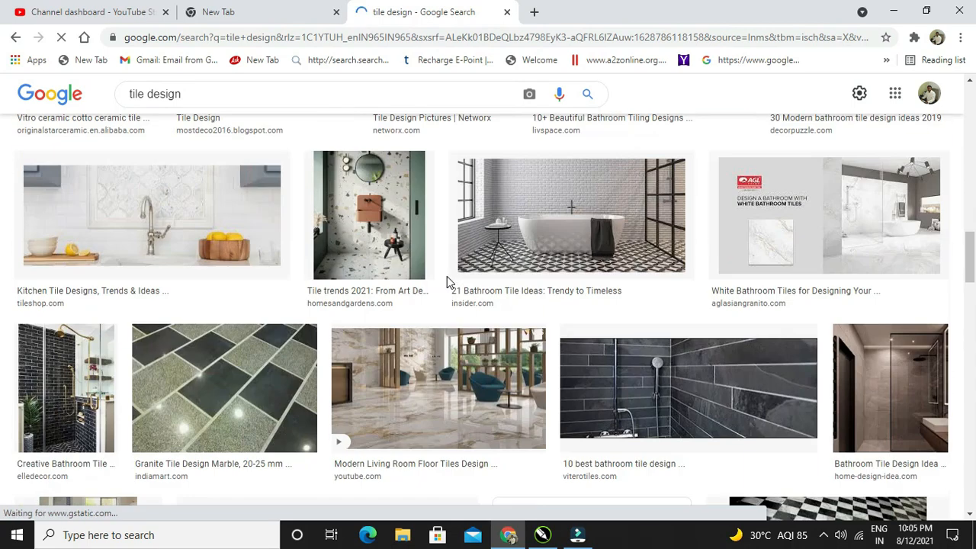
scroll(446, 281, "down", 1)
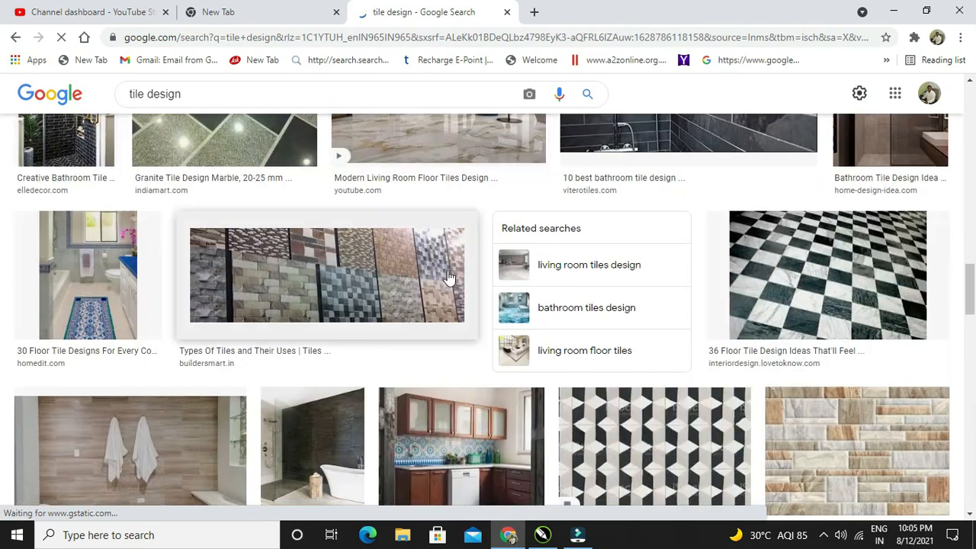
scroll(448, 278, "down", 3)
scroll(450, 275, "down", 7)
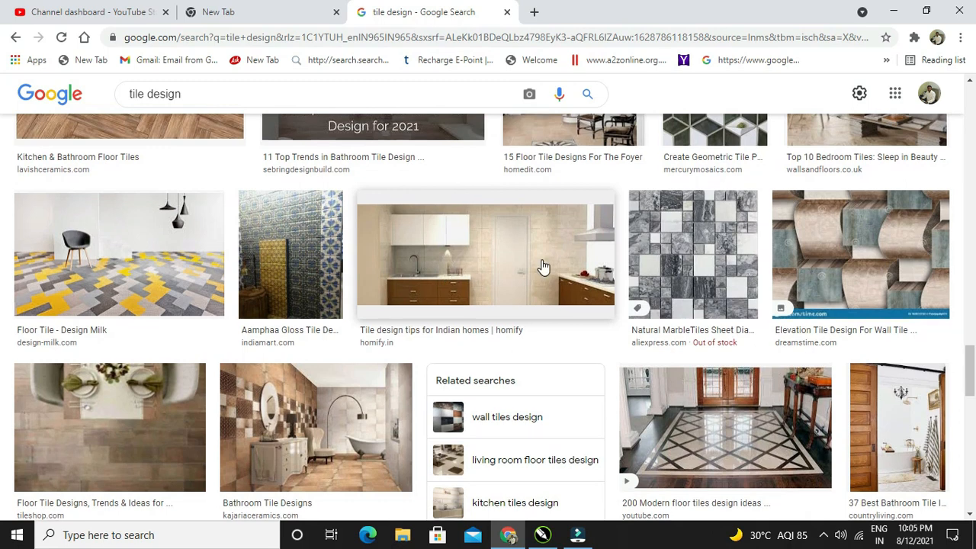
scroll(540, 276, "down", 4)
scroll(540, 276, "down", 2)
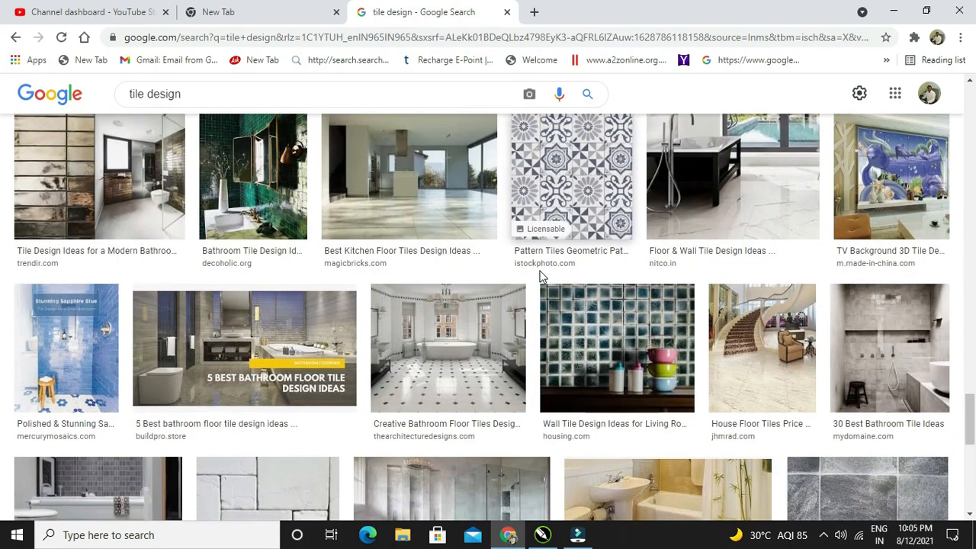
scroll(541, 276, "down", 3)
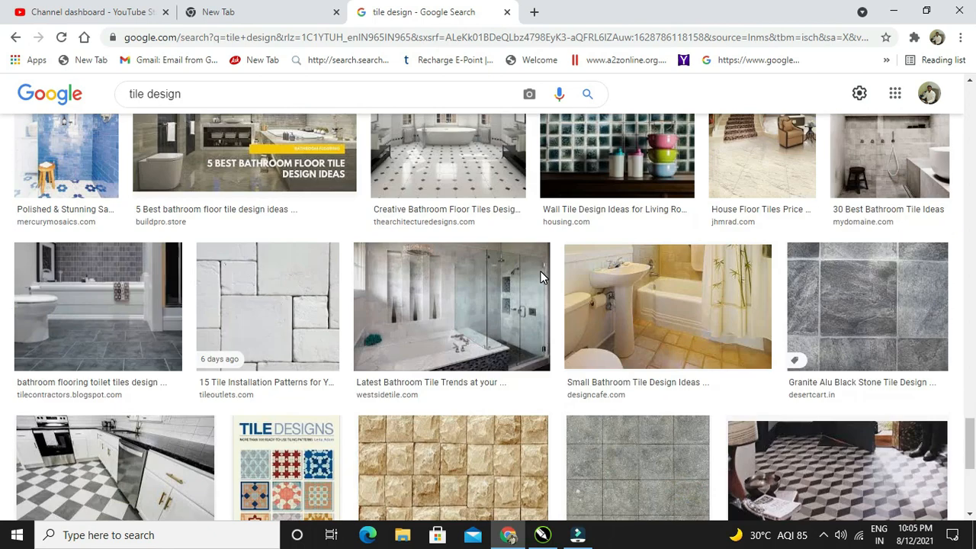
Step: Look further through the tile design images for geometric floor and wall patterns
scroll(541, 276, "down", 4)
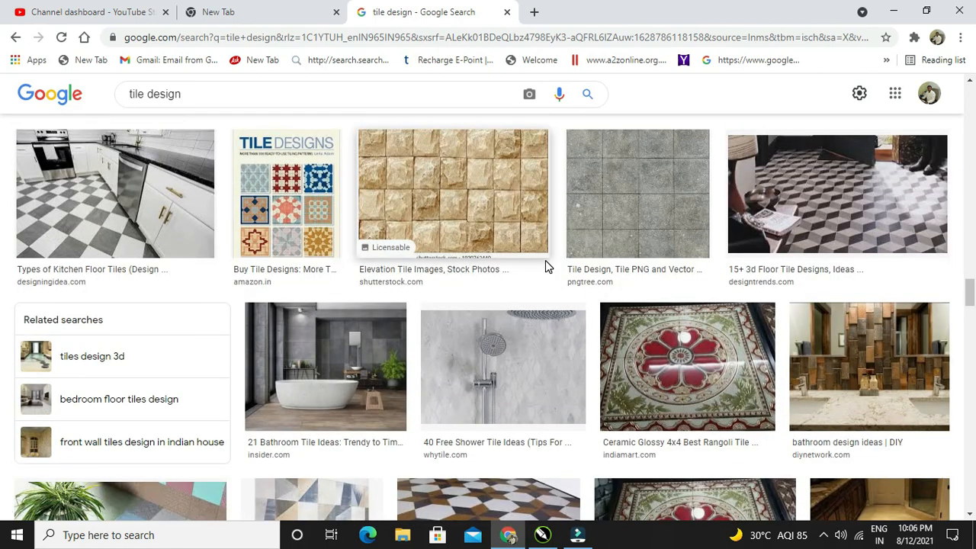
scroll(754, 339, "down", 3)
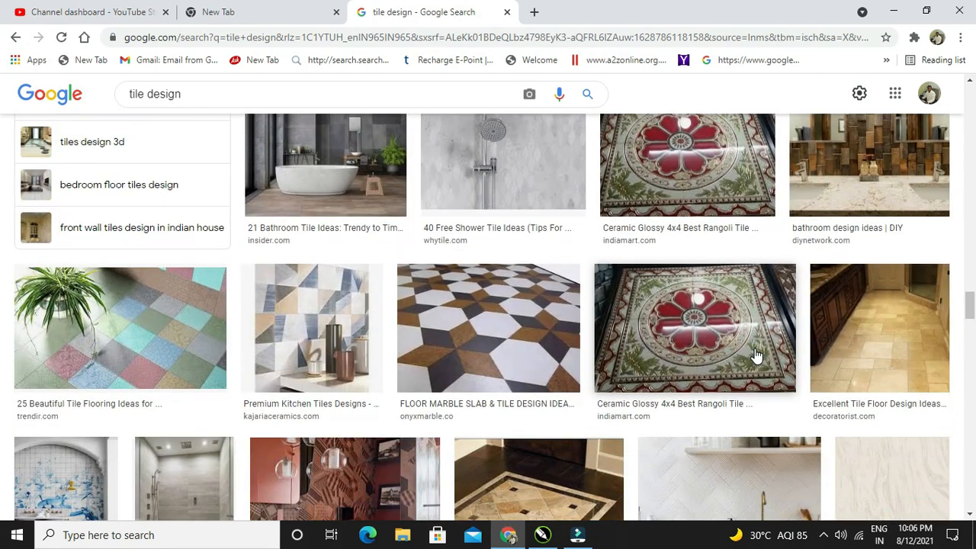
scroll(755, 355, "down", 2)
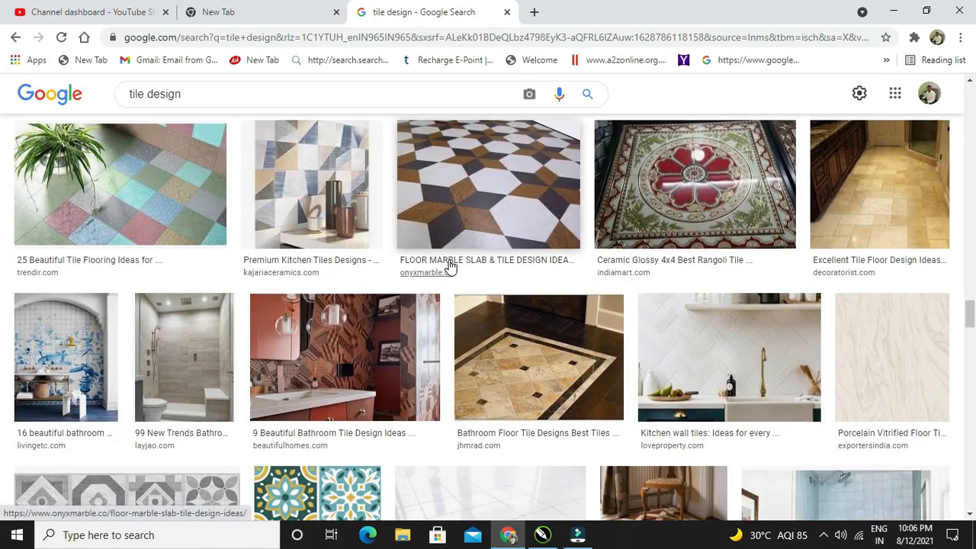
scroll(450, 264, "down", 2)
scroll(229, 152, "up", 8)
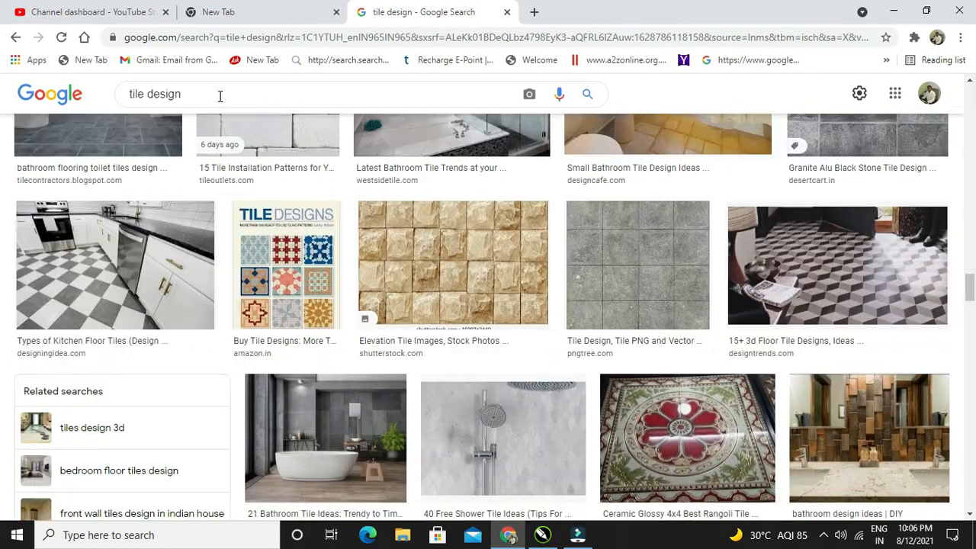
Step: Narrow the image results to modern tile designs and look through them
left_click(220, 95)
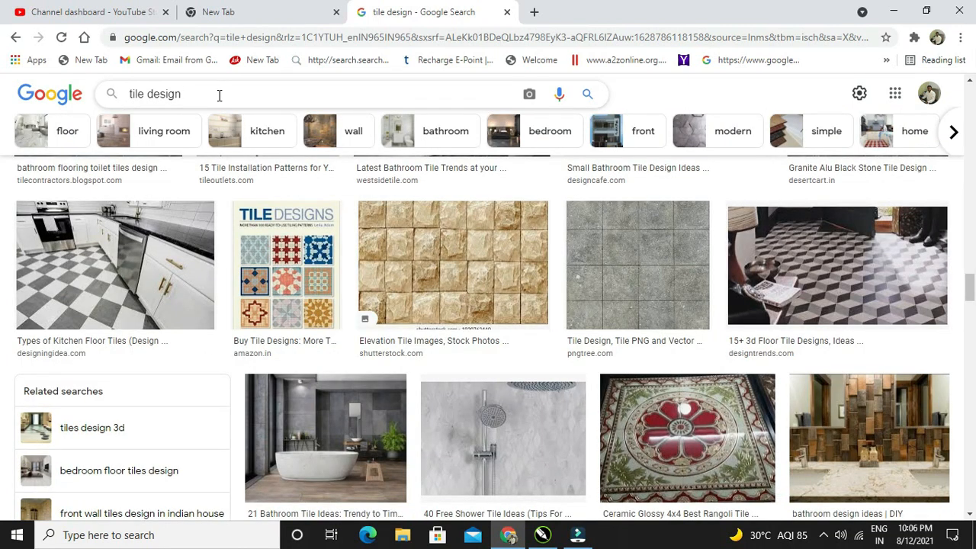
left_click(734, 133)
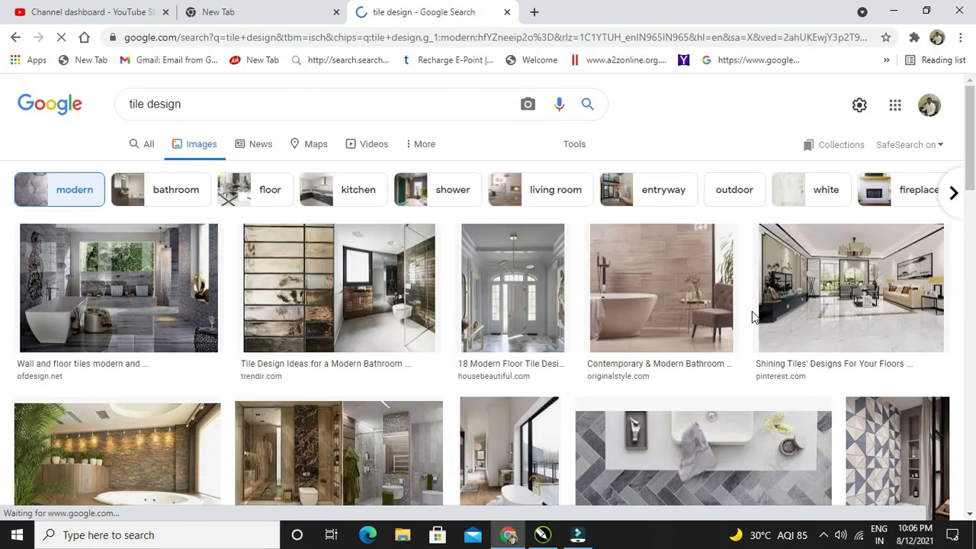
scroll(754, 317, "down", 5)
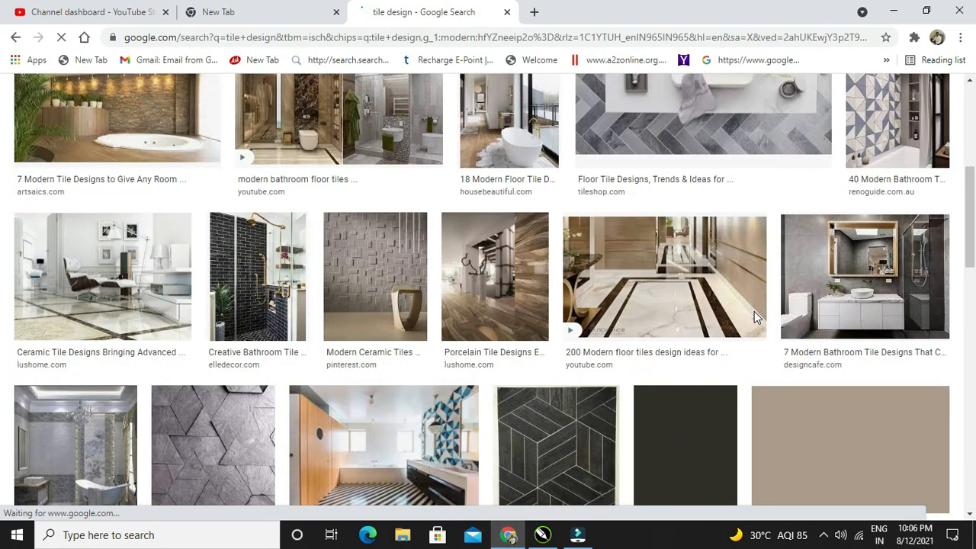
scroll(756, 318, "down", 3)
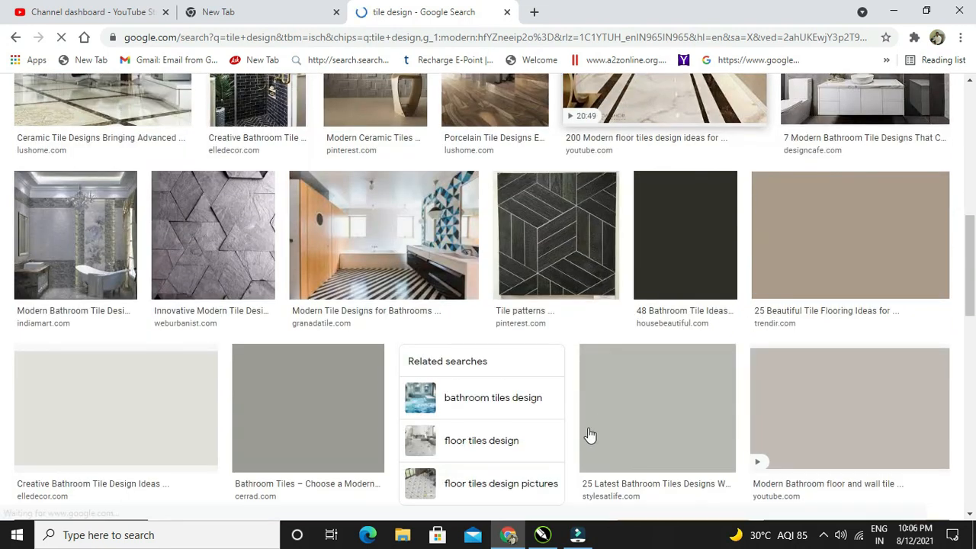
Step: Switch to CorelDRAW and apply a fountain transparency to the blue corners of the inner diamond
left_click(544, 536)
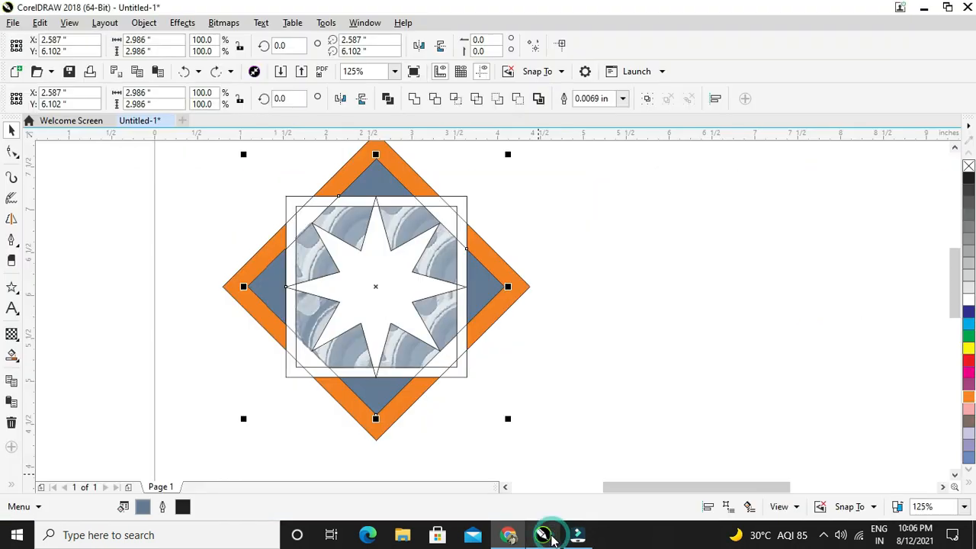
left_click(489, 288)
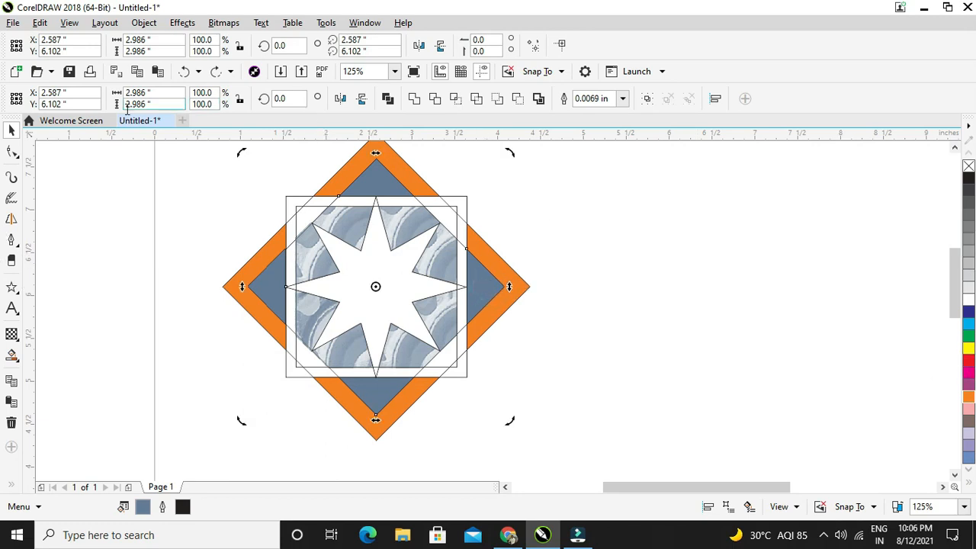
left_click(11, 334)
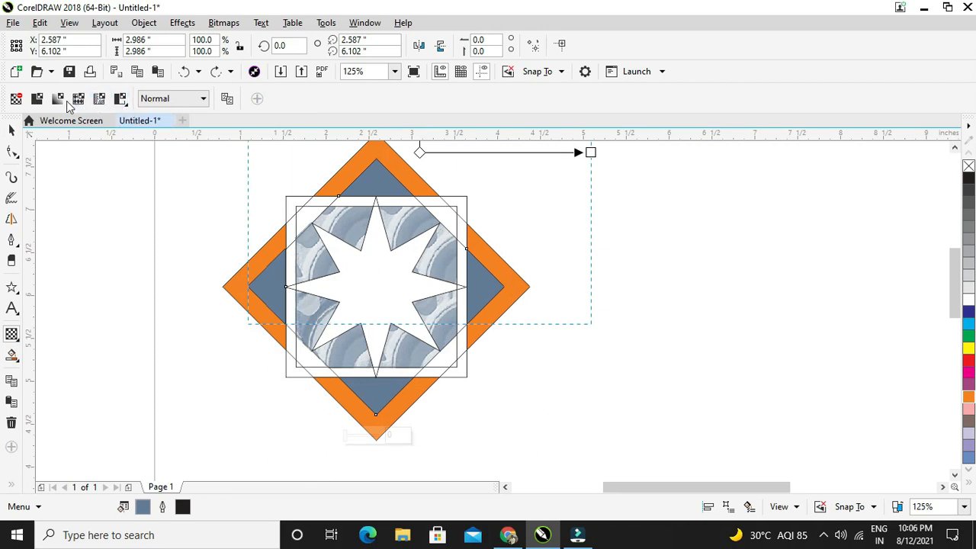
left_click(60, 100)
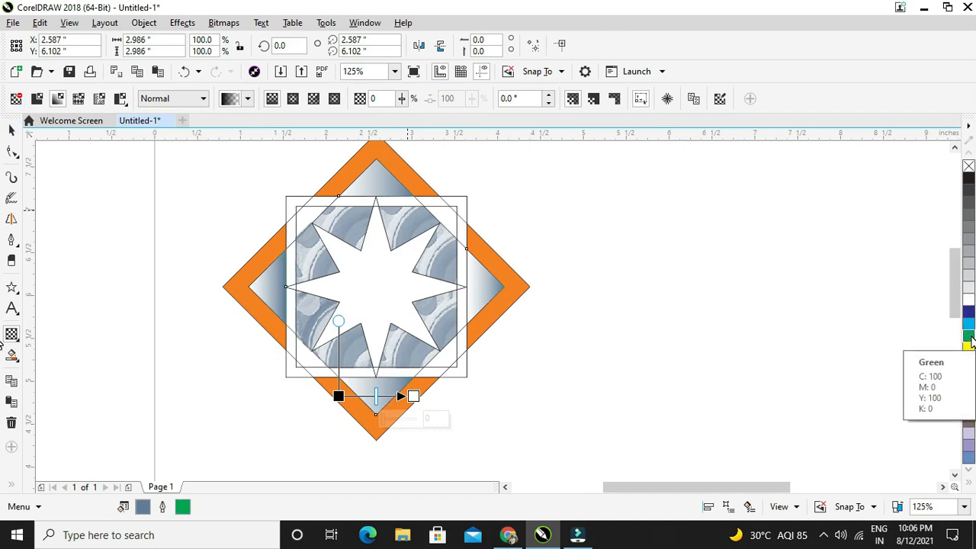
Step: Try several palette colours on the transparency gradient's end node, finish with red for 58% transparency, and clear the selection
left_click(968, 316)
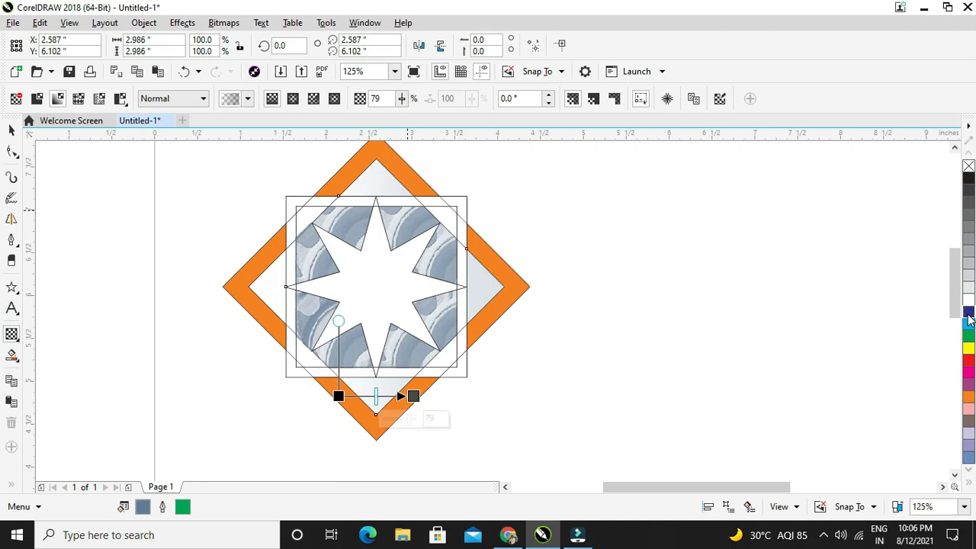
left_click(970, 326)
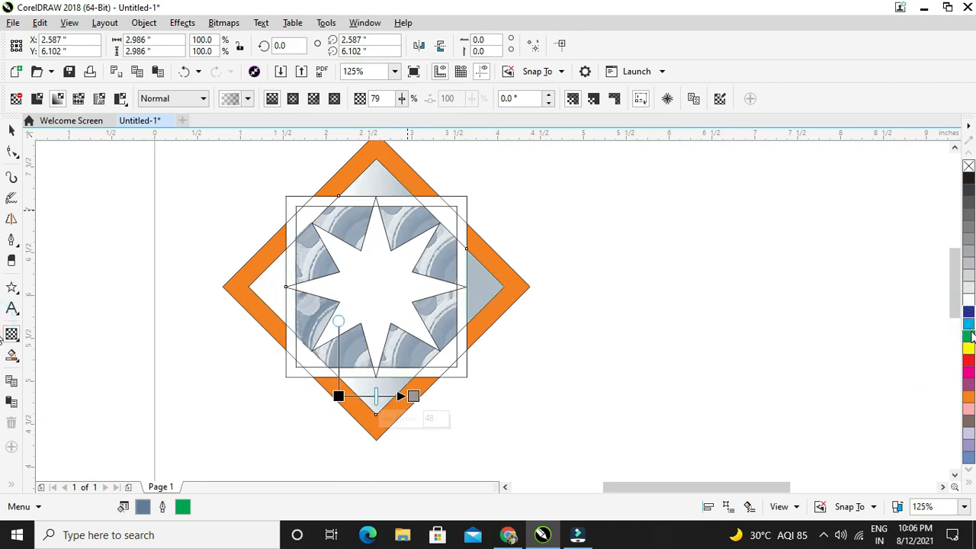
left_click(969, 348)
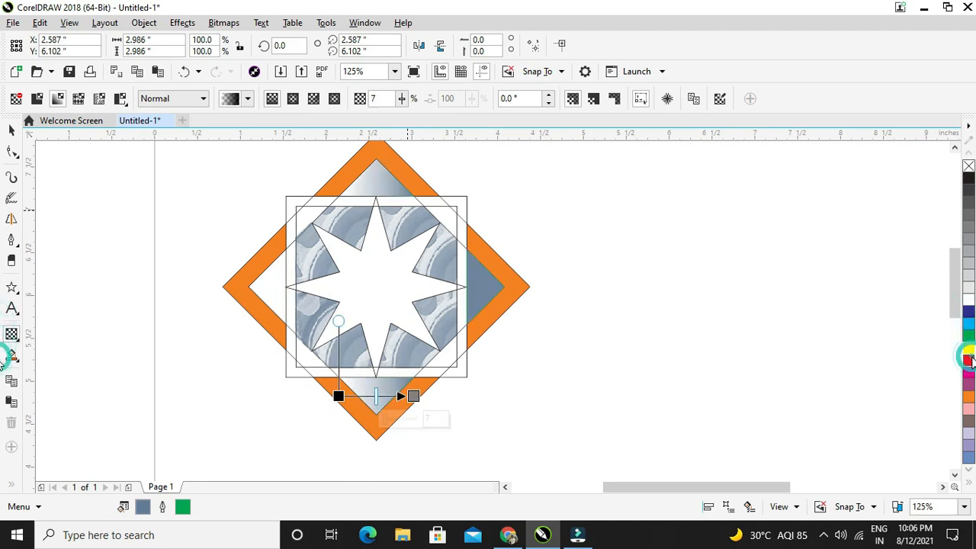
left_click(968, 359)
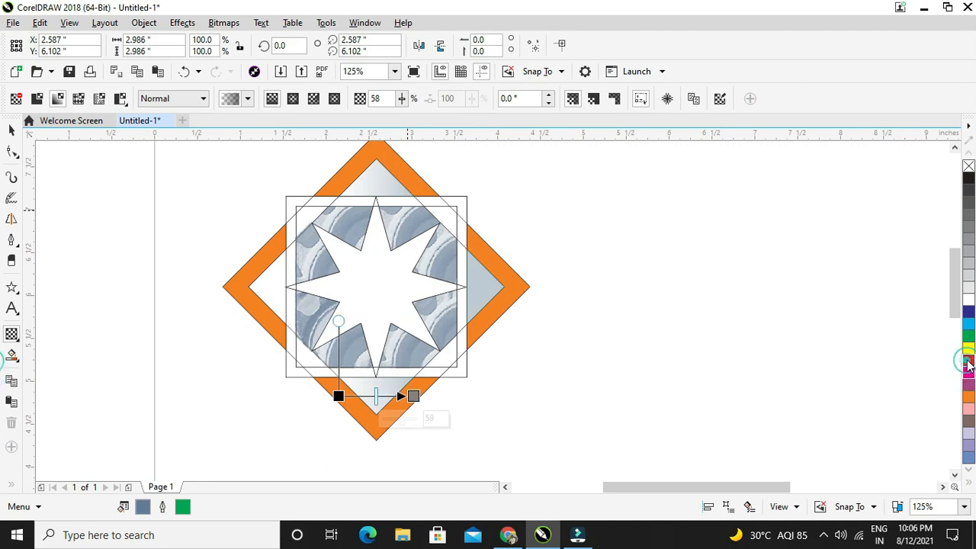
left_click(967, 363)
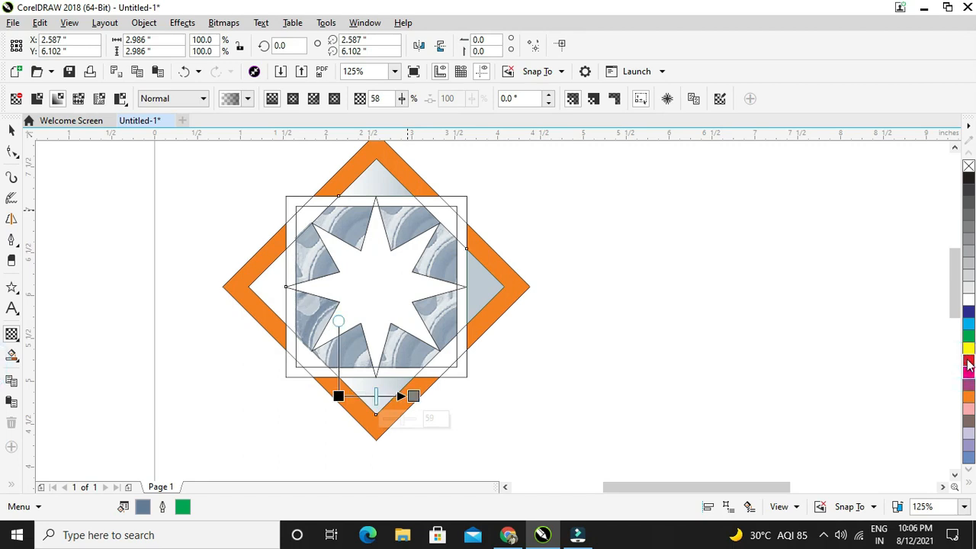
left_click(346, 400)
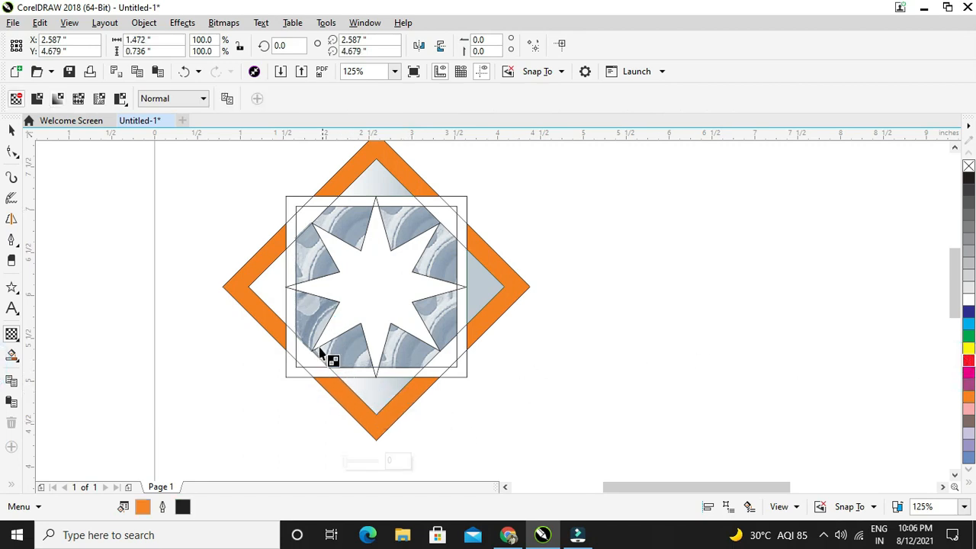
left_click(10, 131)
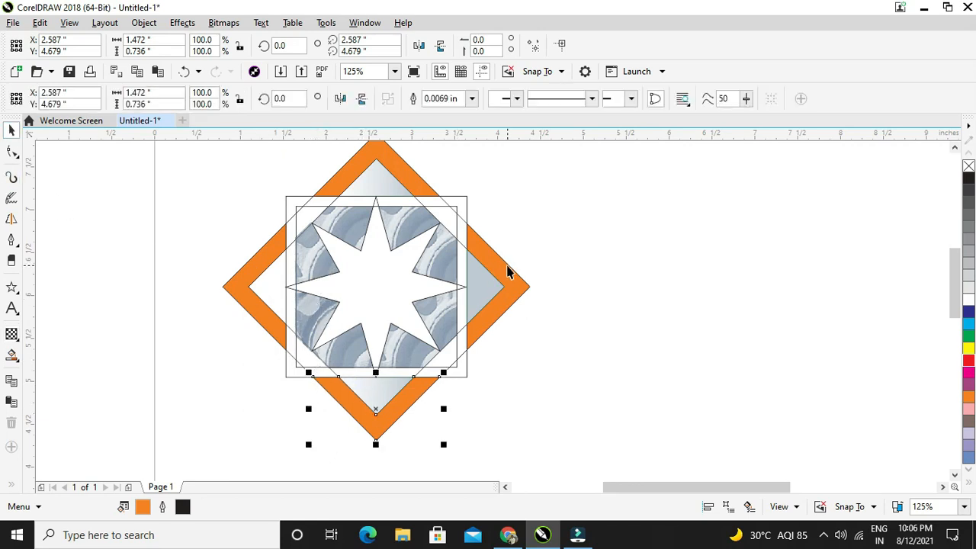
key("ctrl+z")
left_click(541, 264)
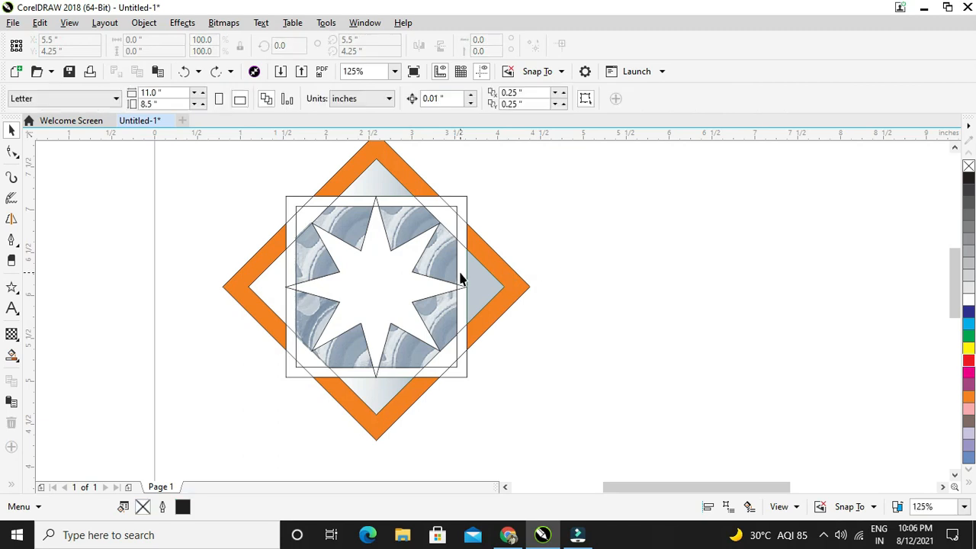
Step: Fill the square's four outer corner areas with blue-grey using Smart Fill, keeping a black 0.0069 in outline
left_click(459, 276)
left_click(460, 278, "ctrl")
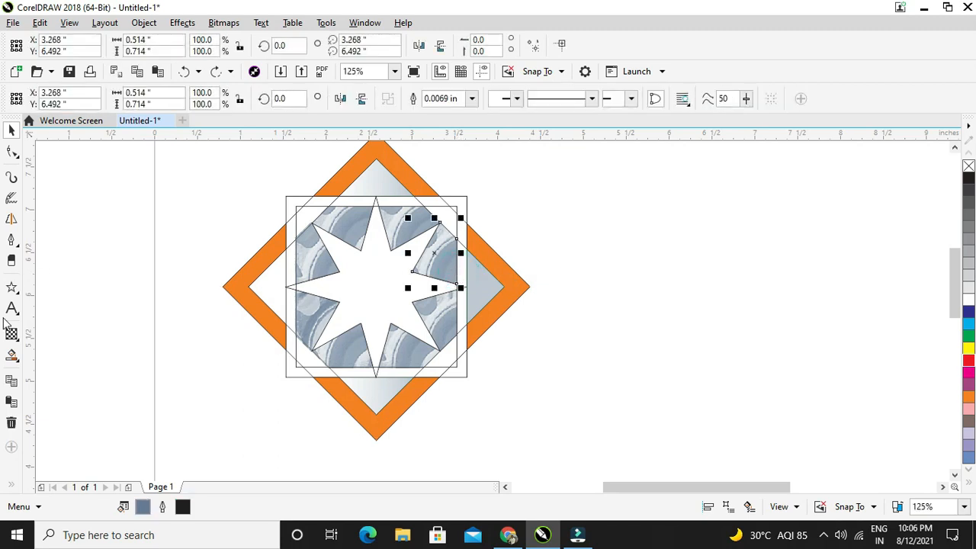
left_click(11, 357)
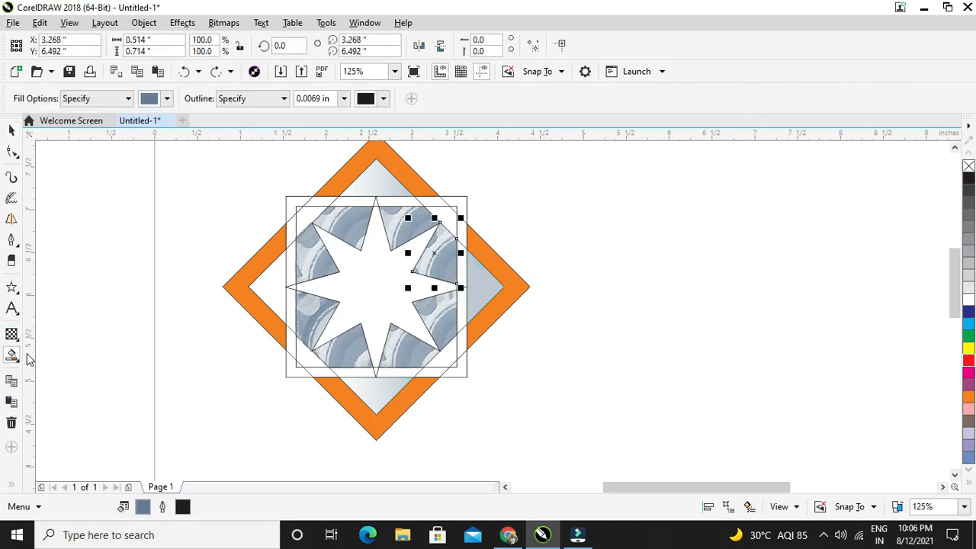
left_click(291, 218)
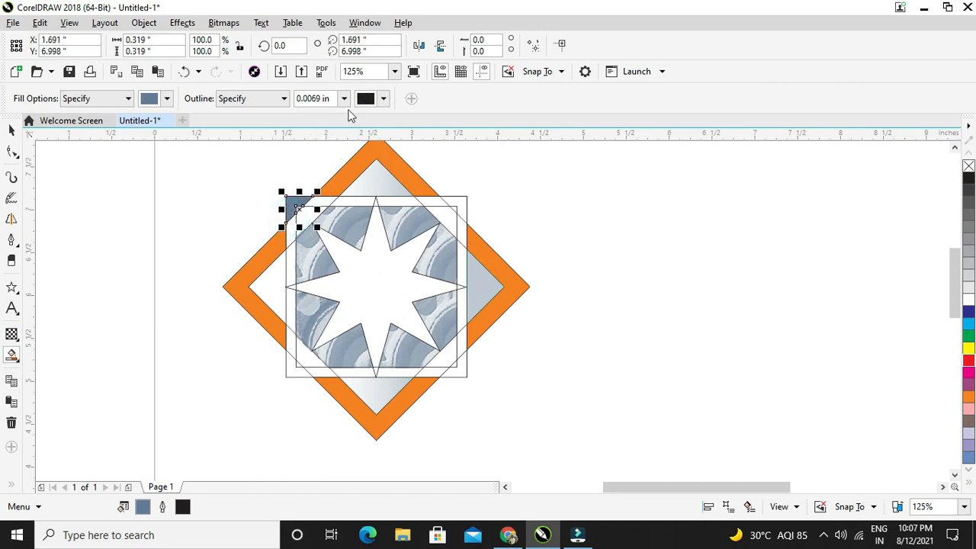
left_click(382, 99)
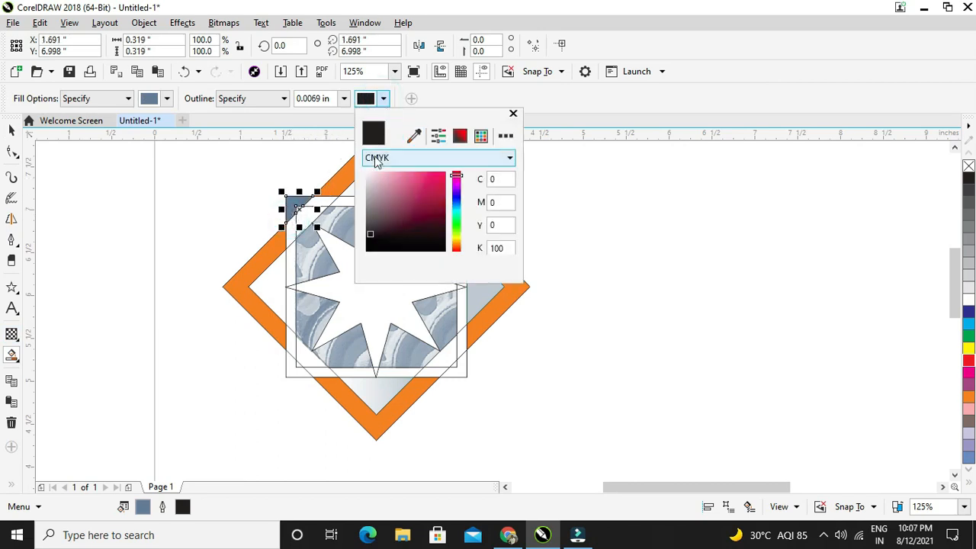
left_click(971, 183)
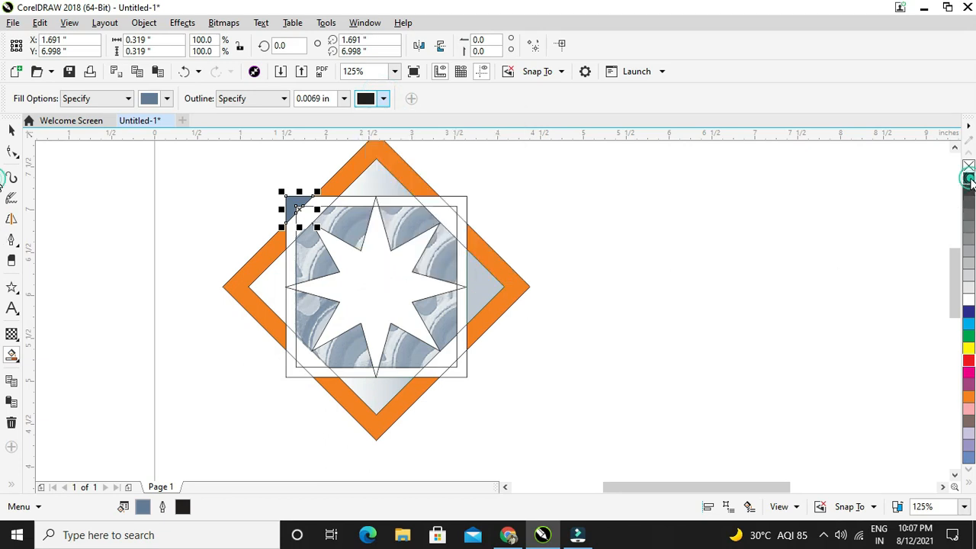
left_click(460, 206)
left_click(462, 369)
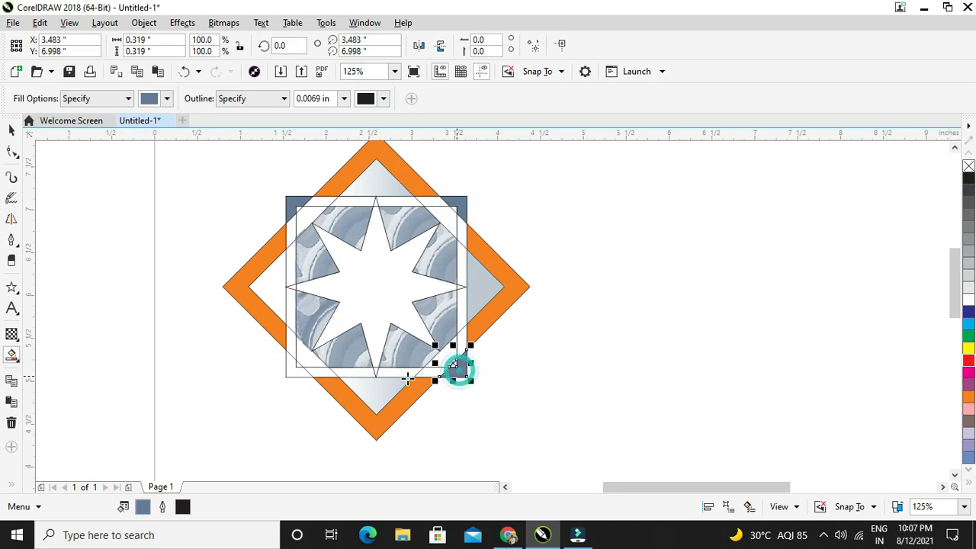
left_click(289, 376)
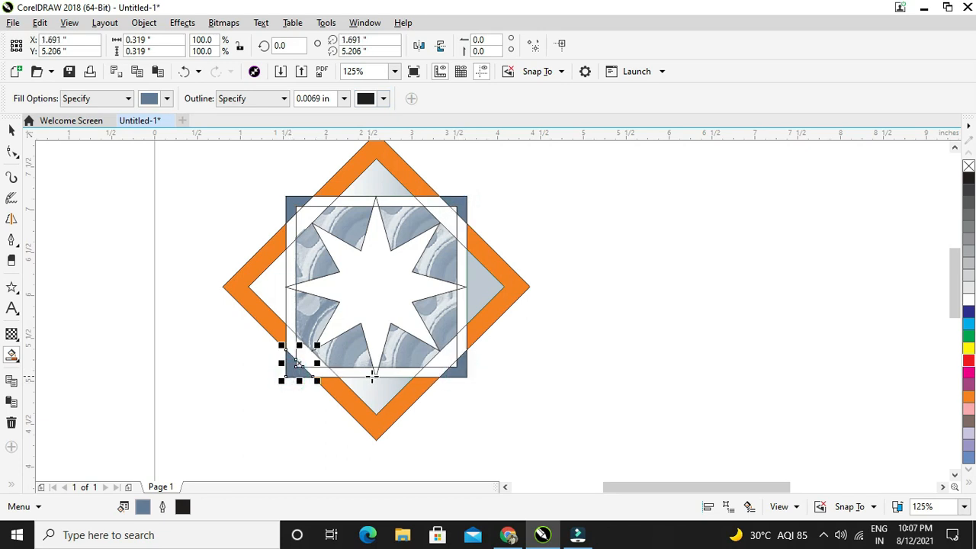
Step: Undo and restore the blue-grey fill of the square's lower-left corner, and clear the selection
key("Escape")
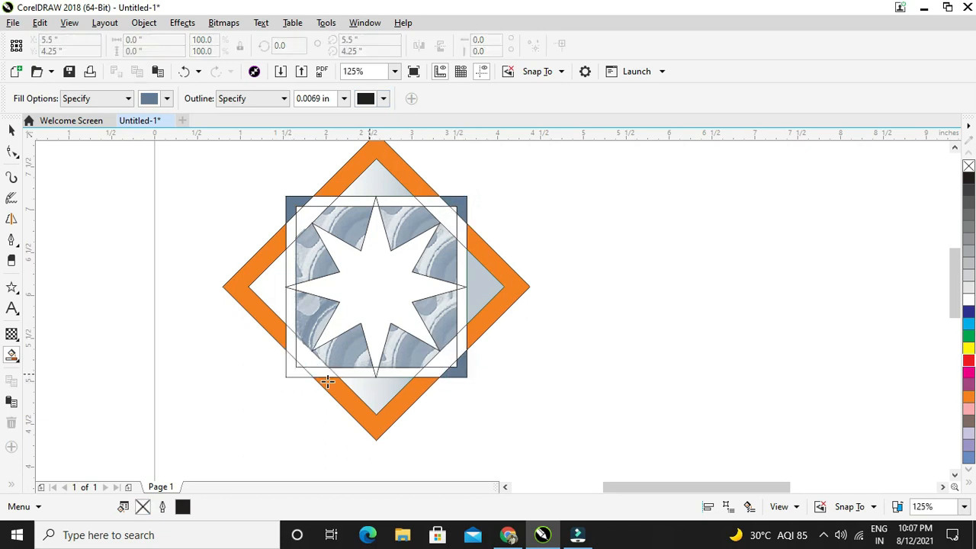
key("ctrl+z")
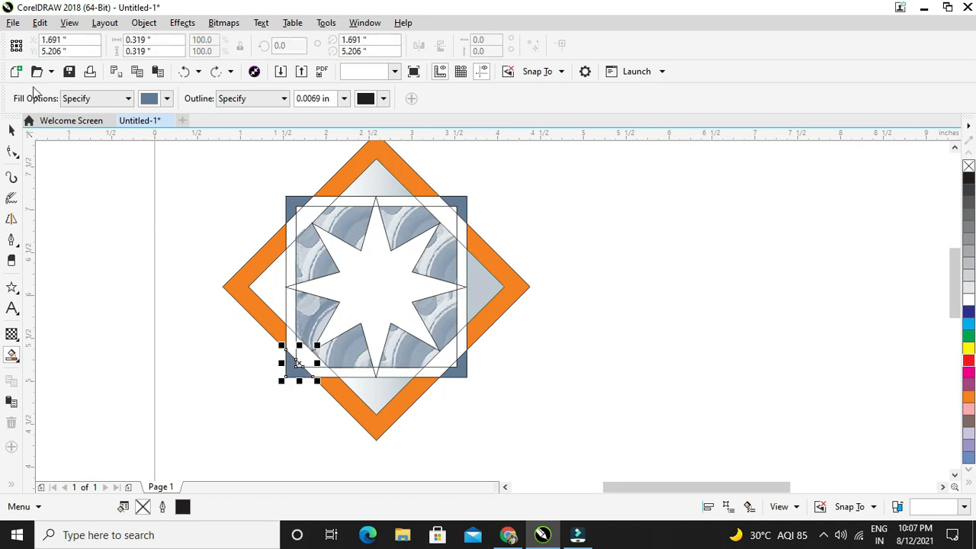
left_click(298, 245)
left_click(637, 277)
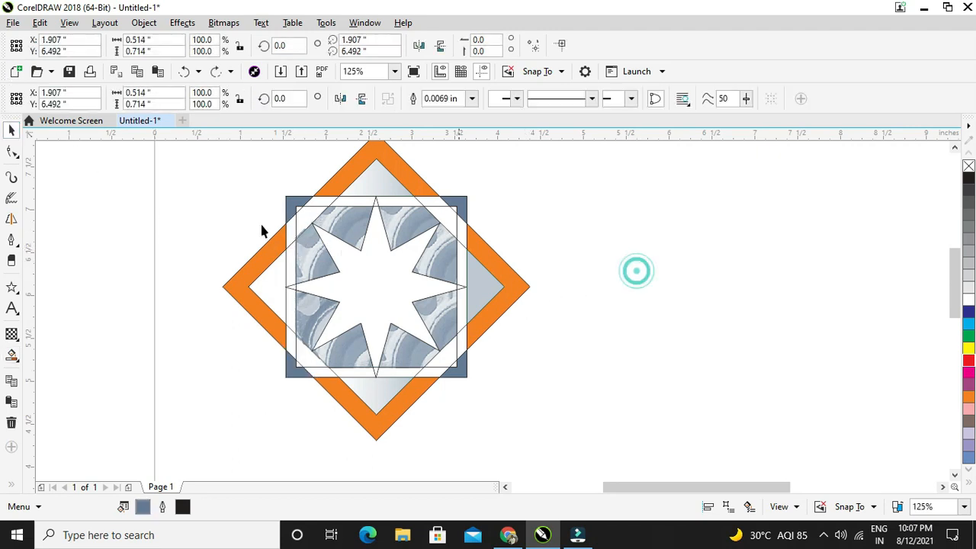
Step: Smart Fill the square frame's upper band, colouring its middle green and its two overlaps with the orange diamond cyan
scroll(319, 189, "up", 2)
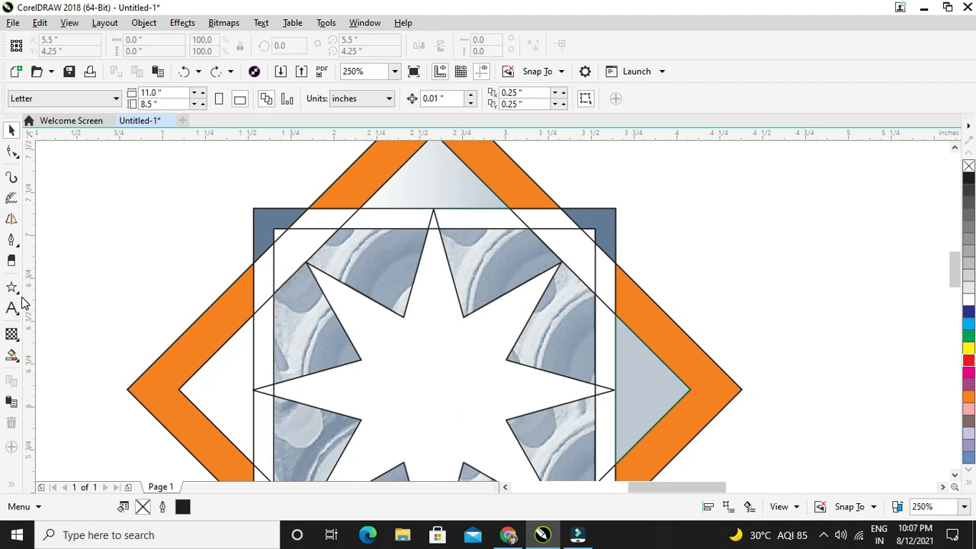
left_click(12, 354)
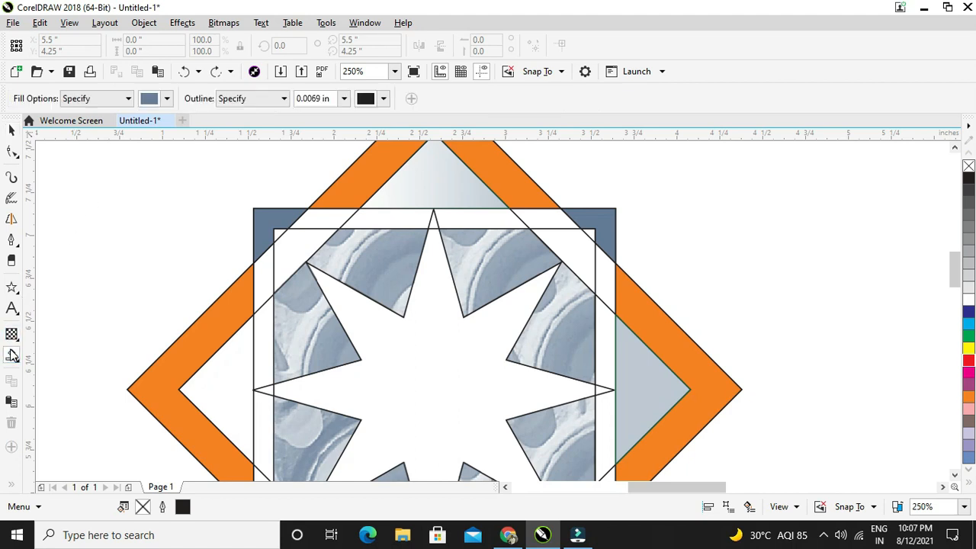
left_click(338, 219)
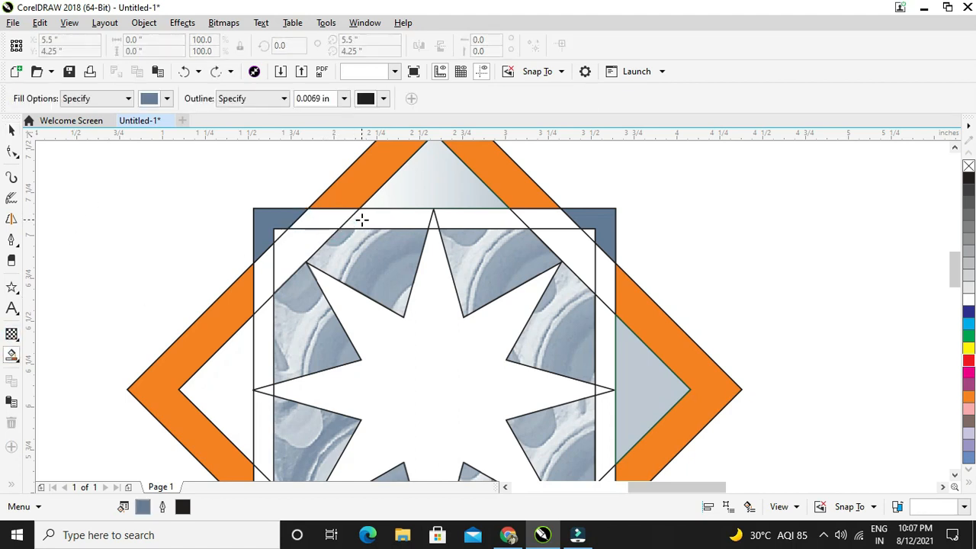
left_click(363, 219)
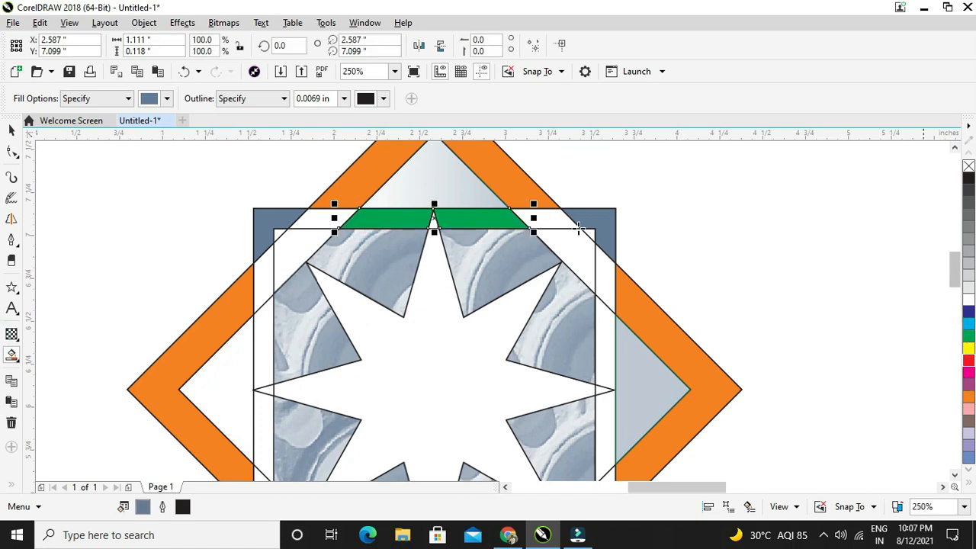
left_click(545, 218)
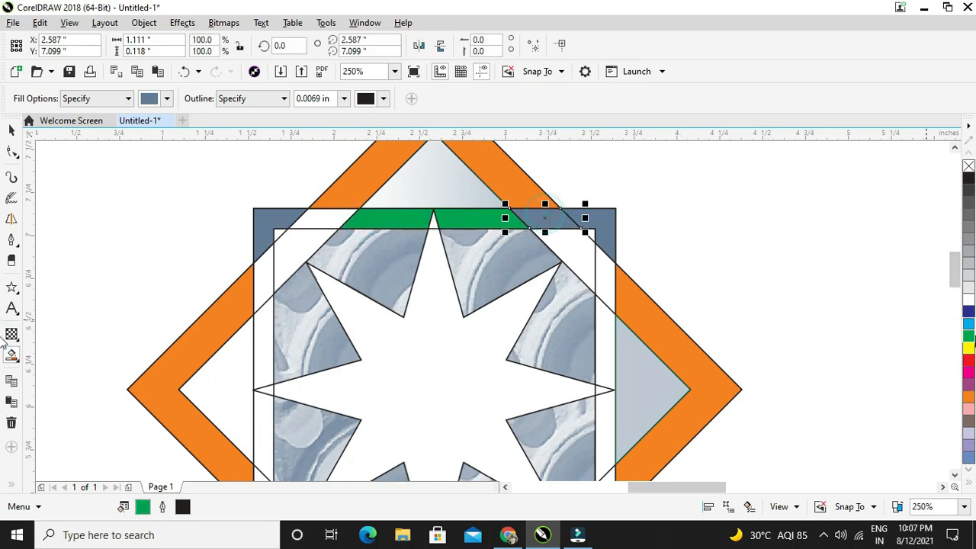
left_click(967, 324)
left_click(322, 217)
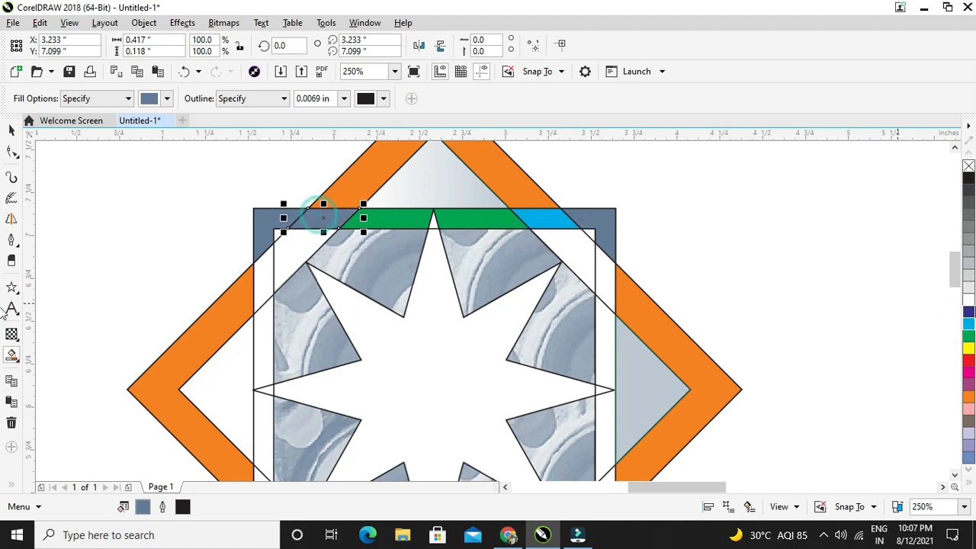
left_click(968, 325)
scroll(507, 335, "down", 2)
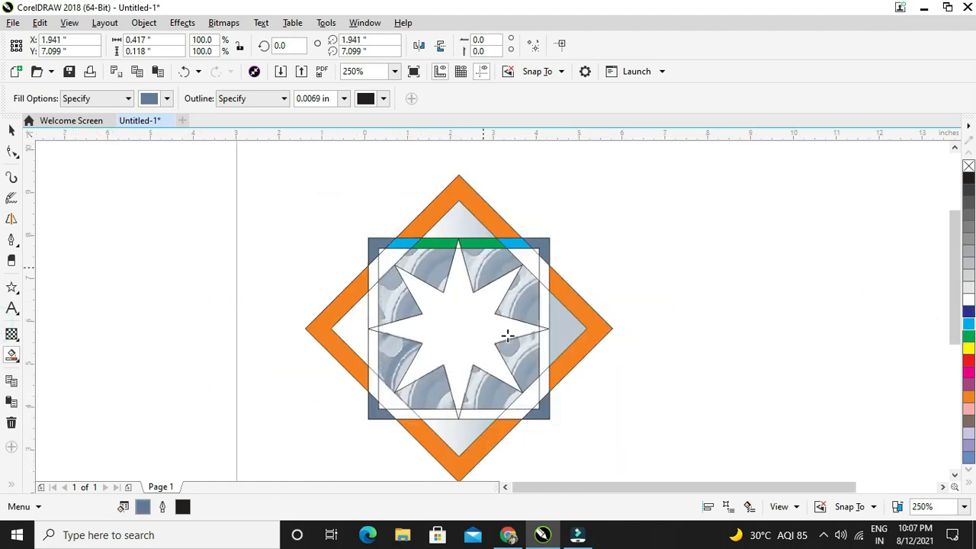
Step: Smart Fill cyan the frame's overlaps with the diamond at its lower-right corner and the upper ends of both side bands
scroll(509, 348, "up", 1)
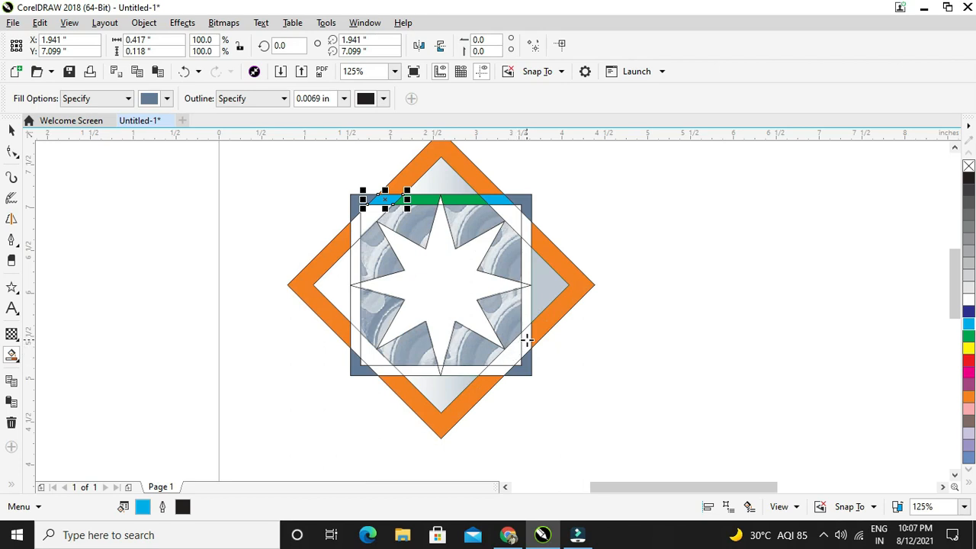
left_click(527, 341)
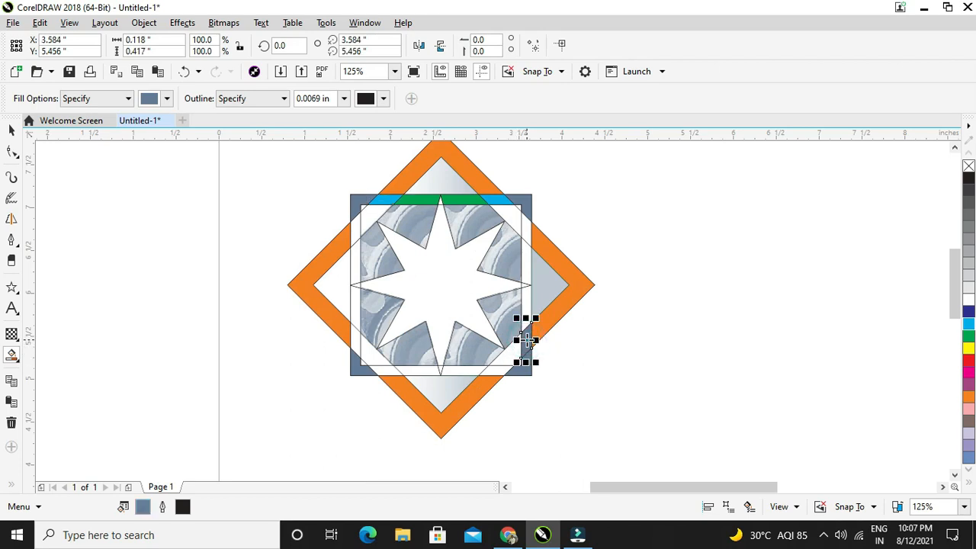
left_click(962, 329)
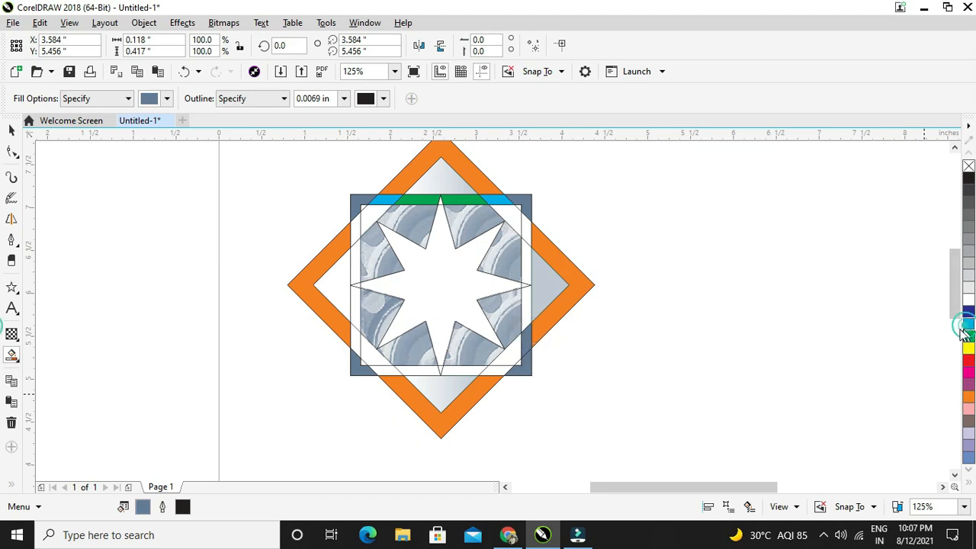
left_click(488, 374)
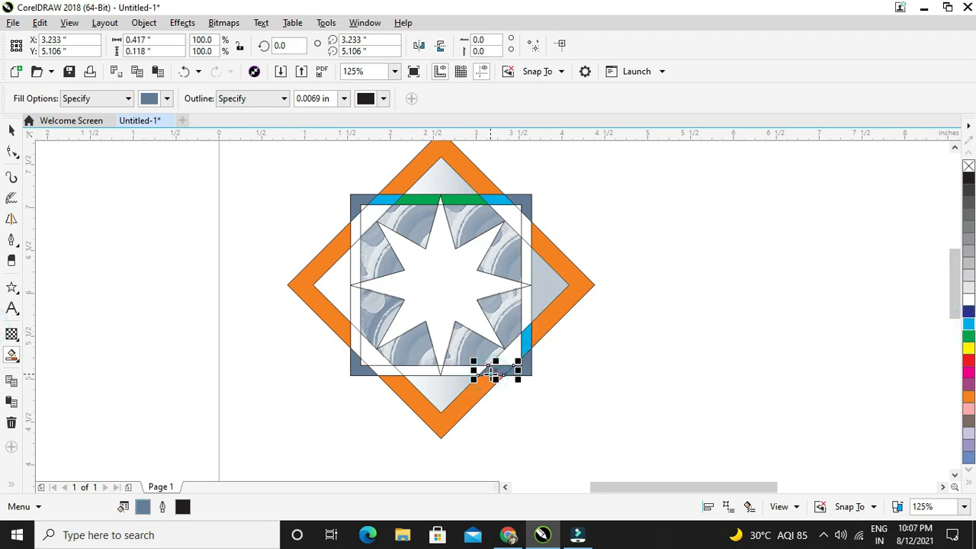
left_click(963, 330)
left_click(530, 231)
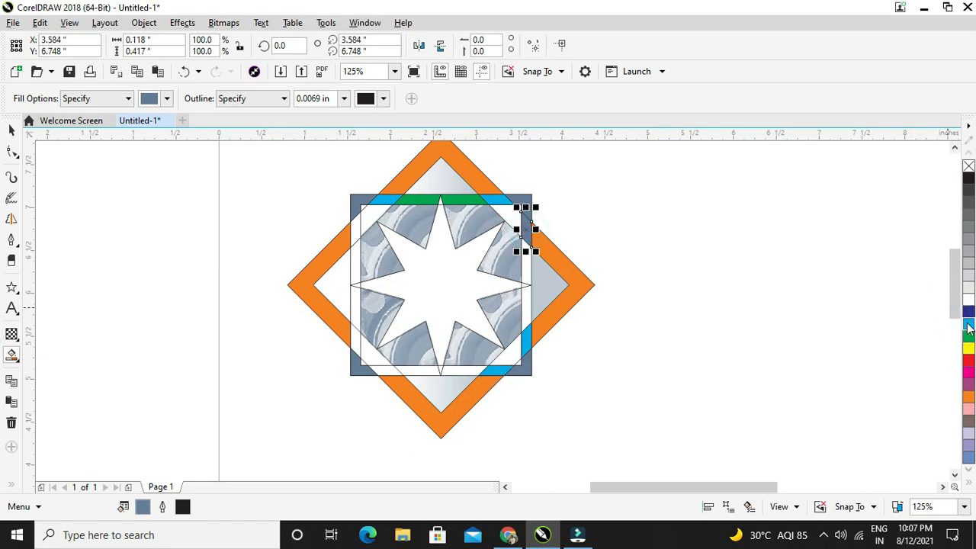
left_click(969, 327)
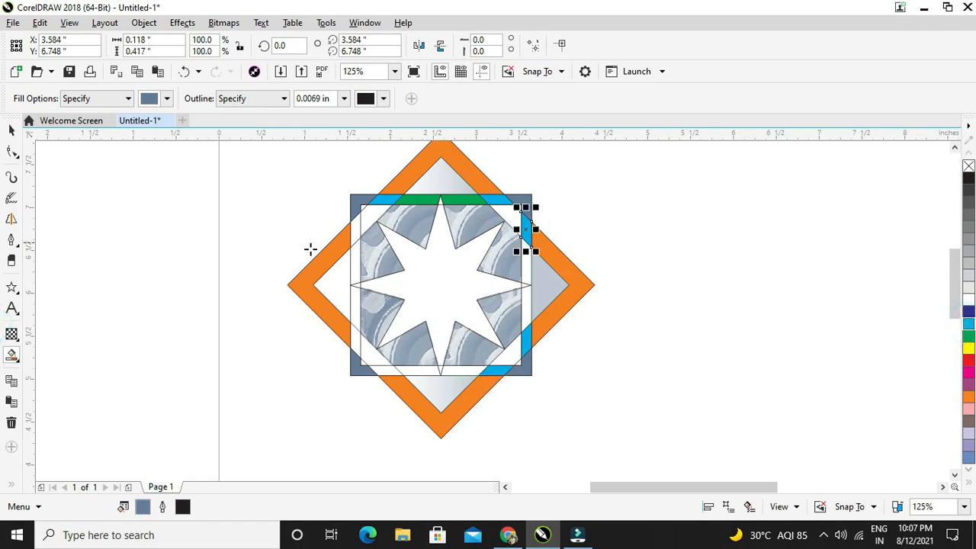
left_click(969, 325)
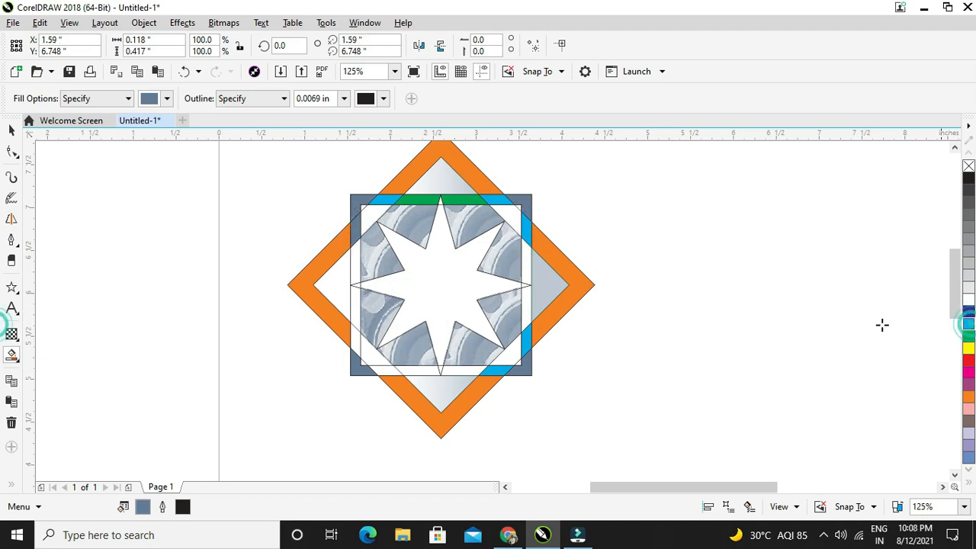
Step: Smart Fill the middle sections of the square frame's left and right bands and colour them black
left_click(352, 270)
left_click(353, 304)
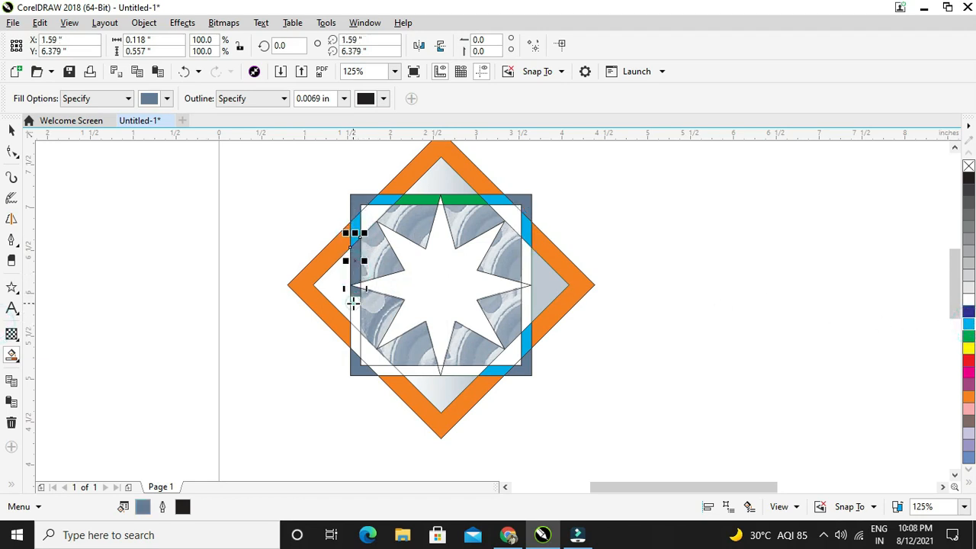
left_click(968, 177)
left_click(355, 262)
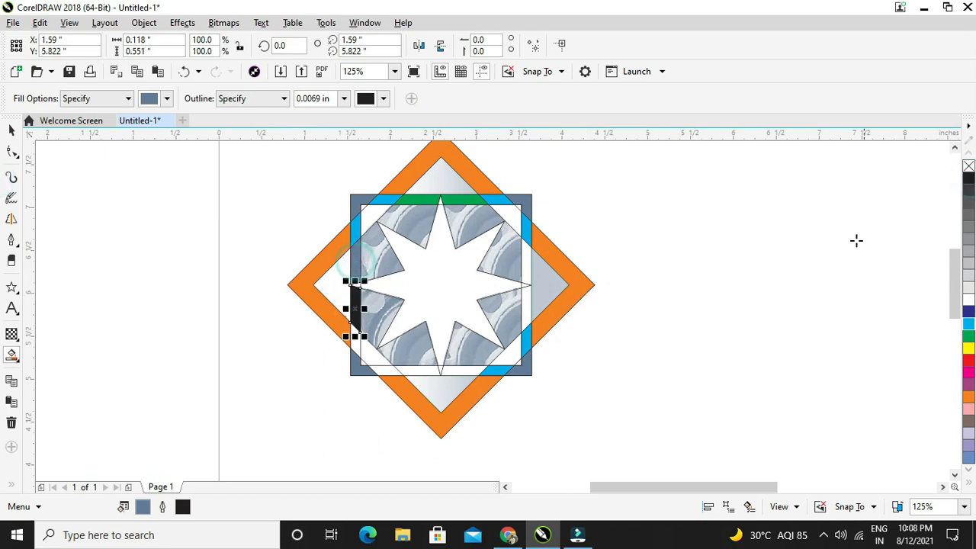
left_click(969, 178)
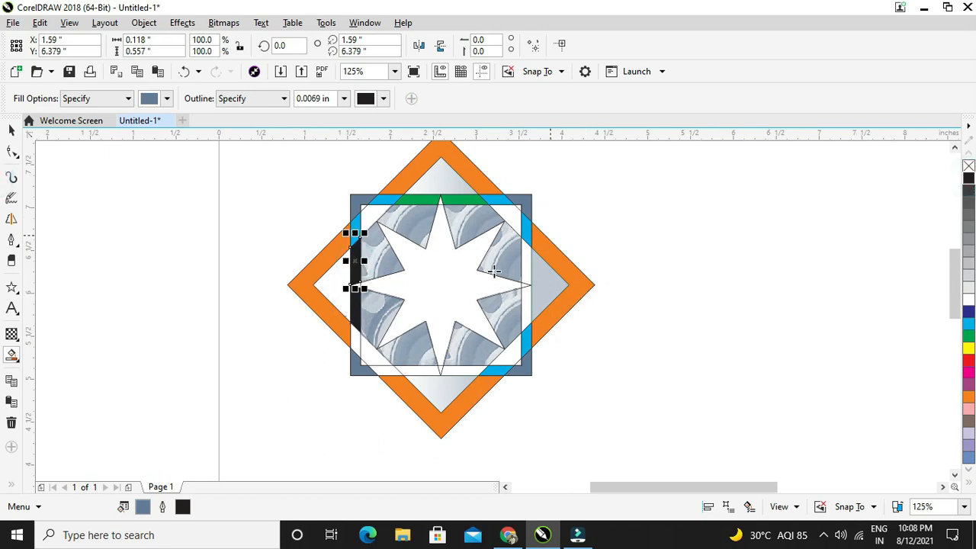
left_click(522, 265)
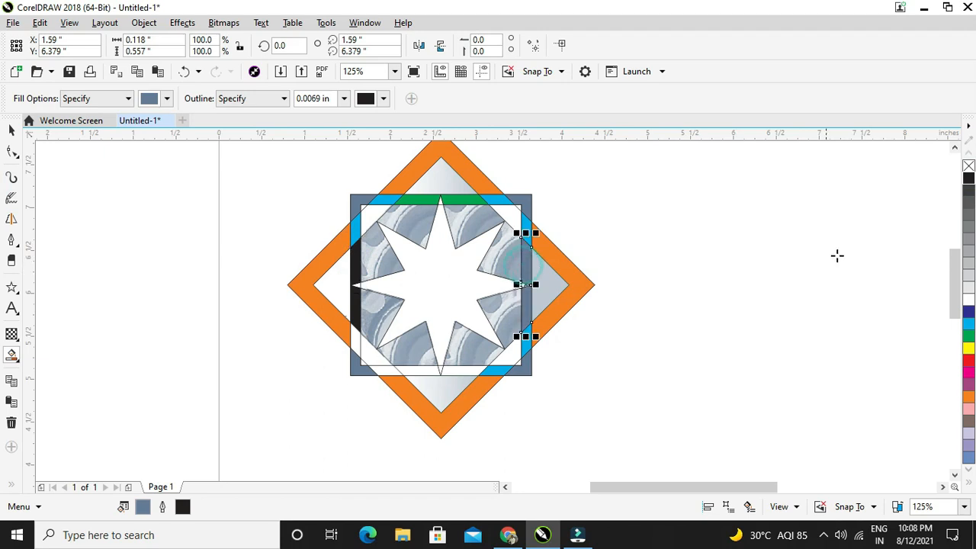
left_click(969, 178)
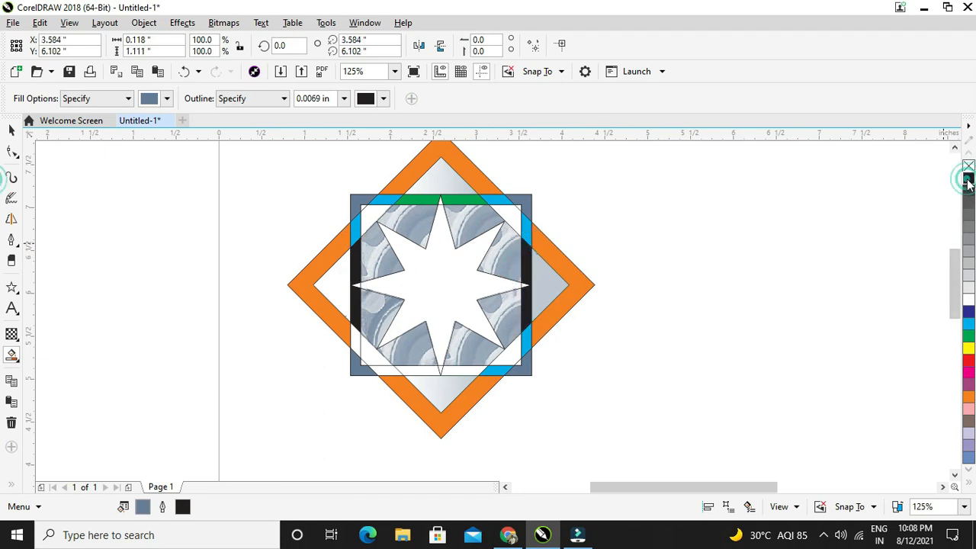
Step: Recolour the middle of the frame's upper band black and Smart Fill both lower-band middle sections in black
left_click(451, 201)
left_click(969, 179)
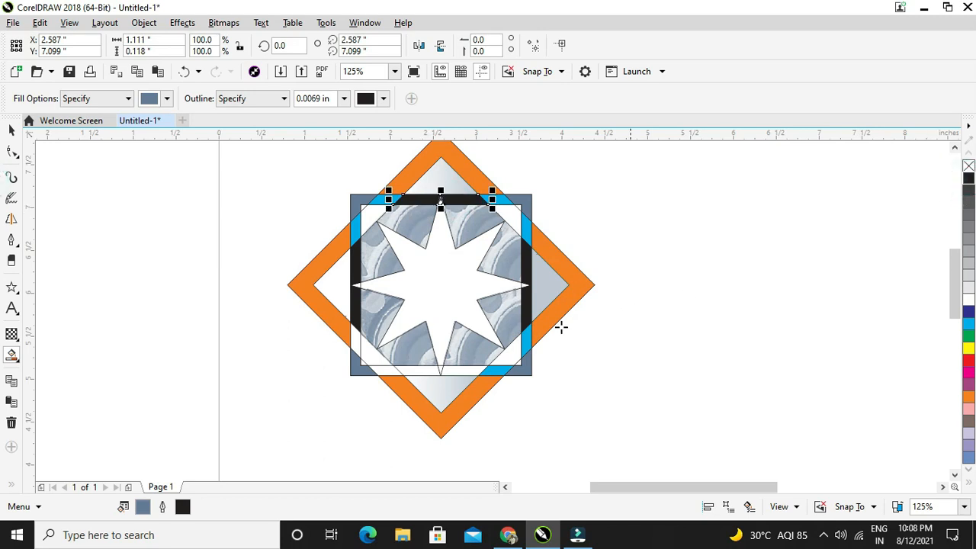
left_click(461, 373)
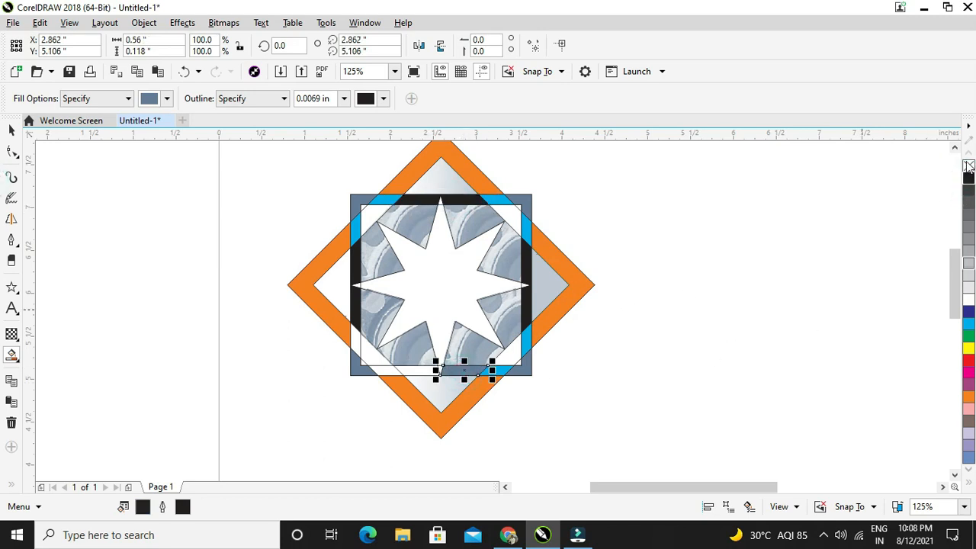
left_click(420, 372)
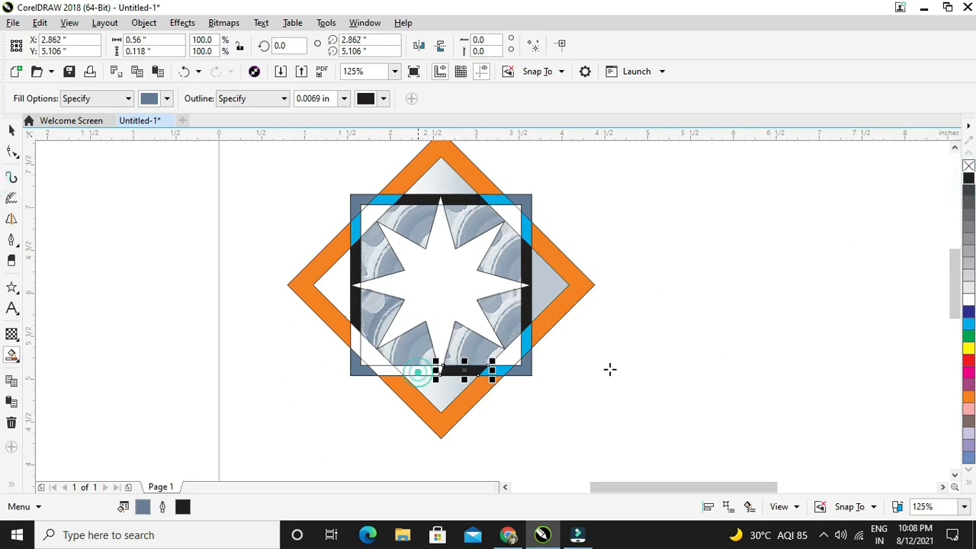
left_click(969, 178)
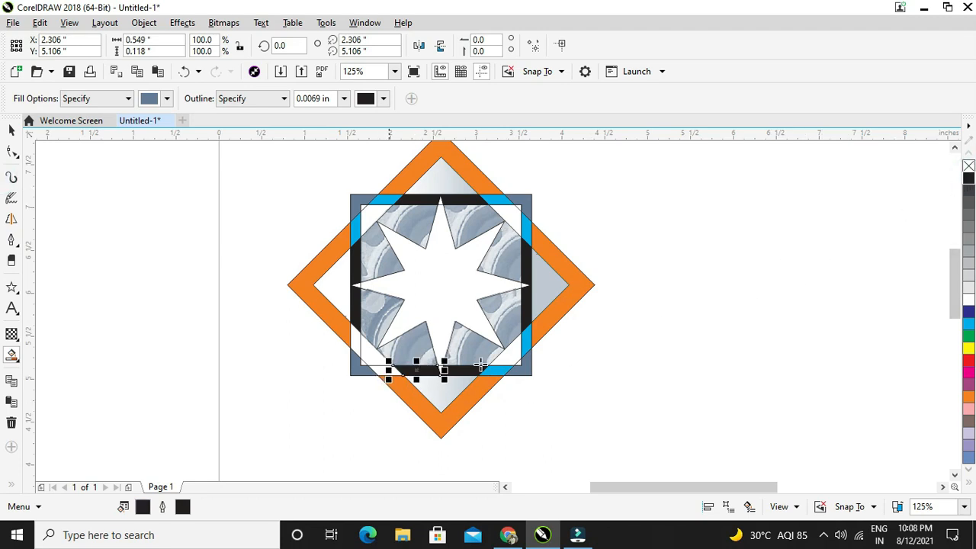
Step: Smart Fill the two remaining frame overlaps near the square's lower-left corner and colour them cyan
left_click(381, 369)
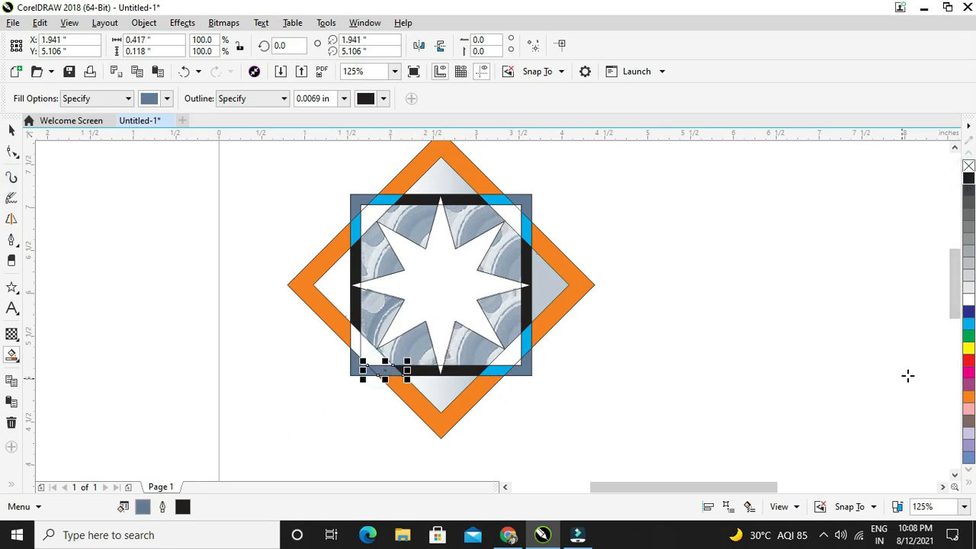
left_click(969, 323)
left_click(350, 347)
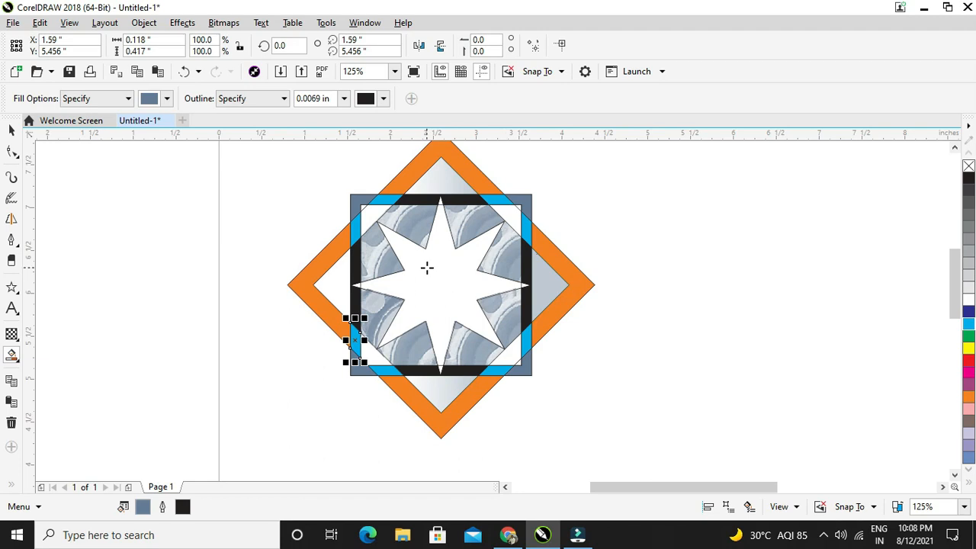
scroll(427, 267, "up", 2)
scroll(431, 267, "down", 2)
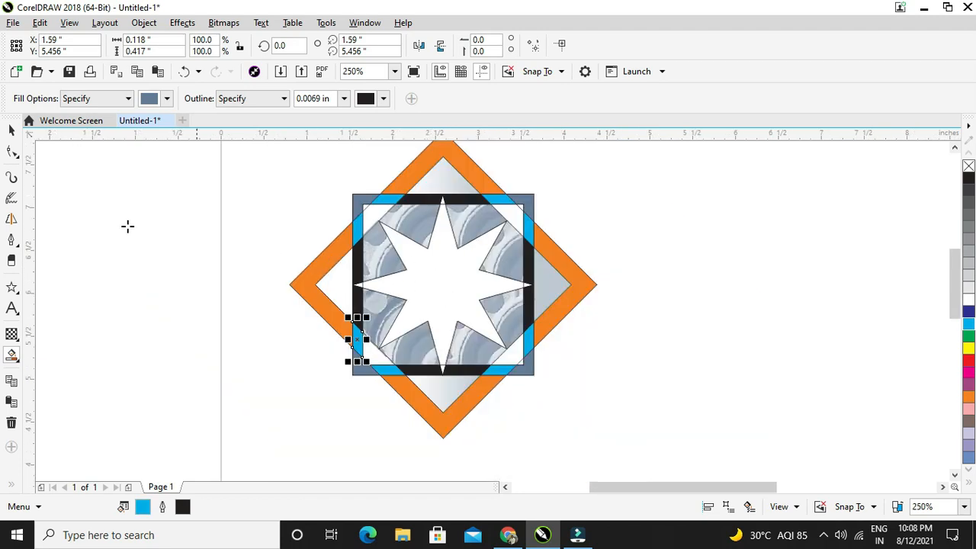
Step: Select the large rotated outer diamond and fill it with magenta
key("space")
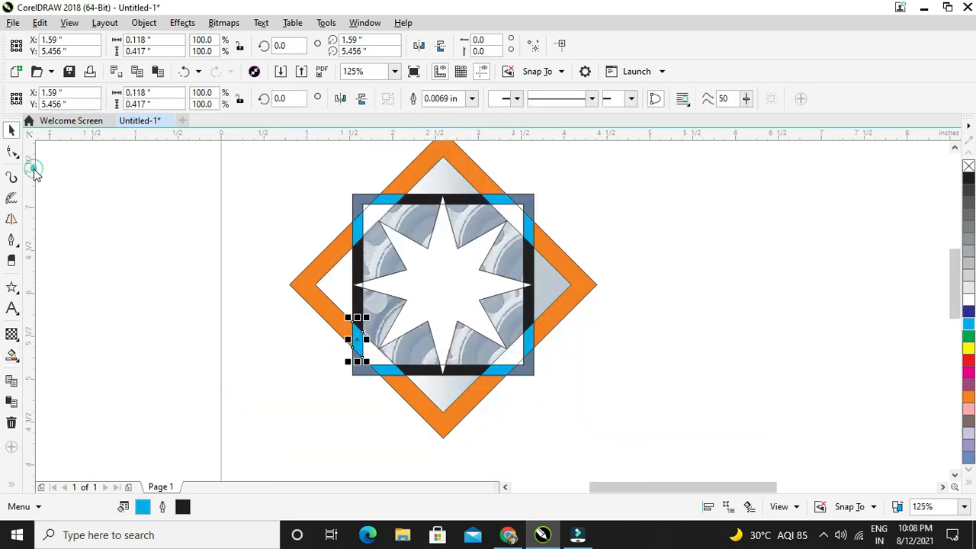
left_click(563, 384)
left_click(511, 358)
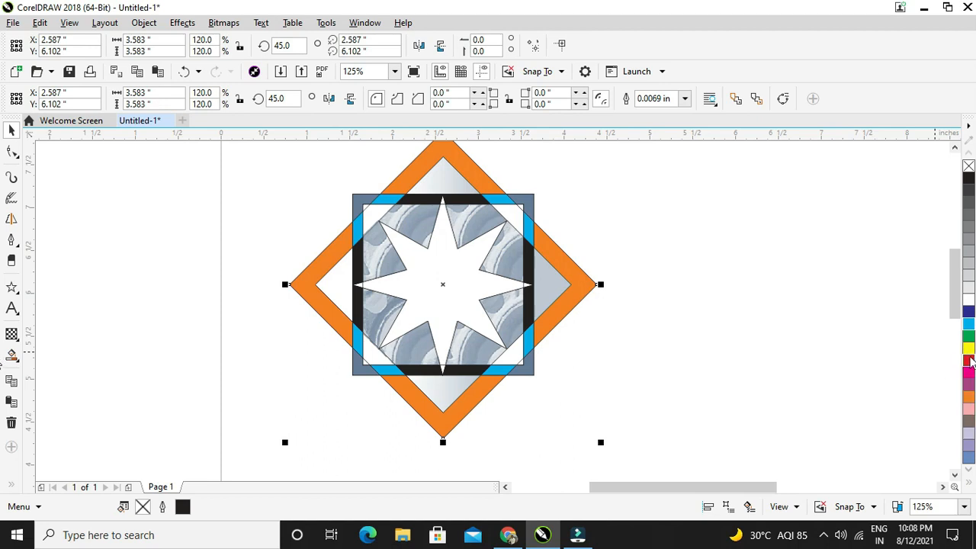
left_click(11, 356)
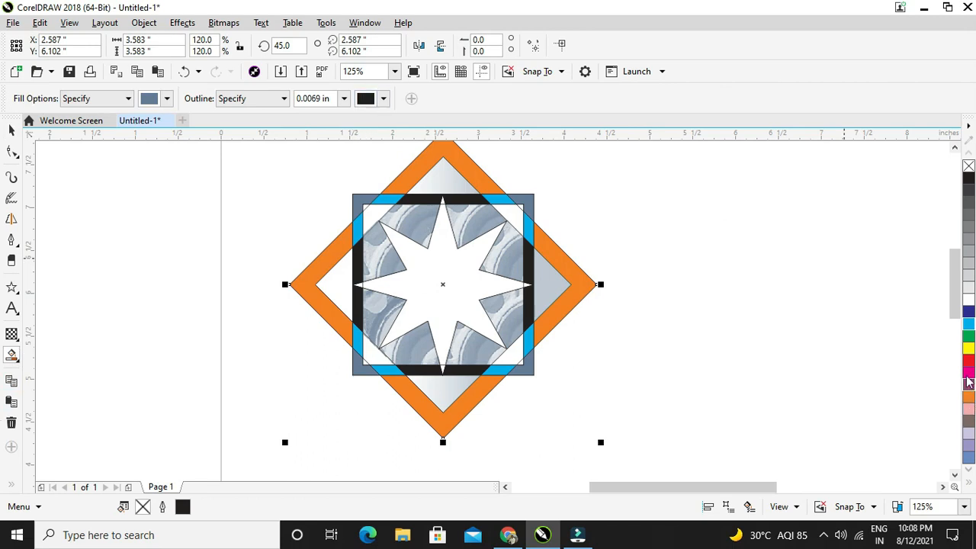
left_click(734, 370)
left_click(967, 372)
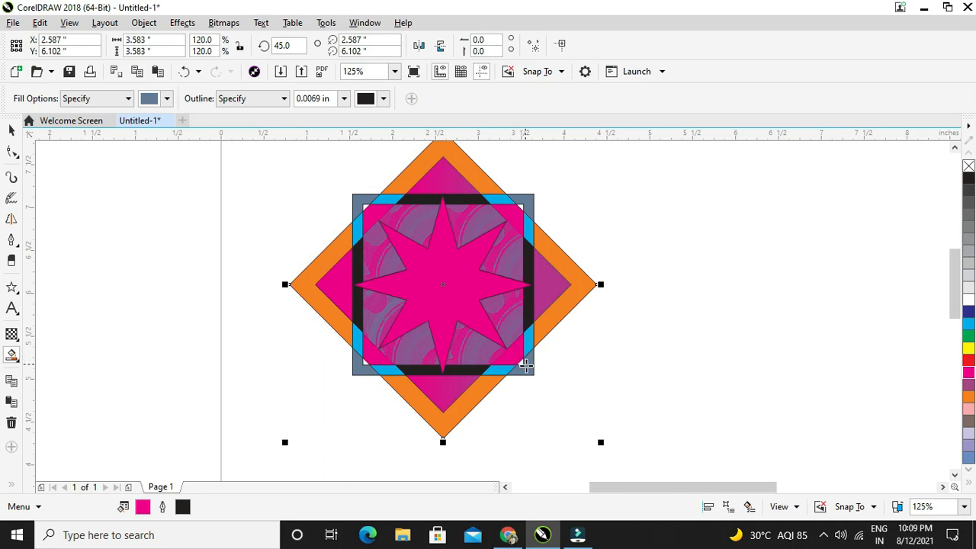
scroll(526, 366, "down", 2)
scroll(528, 367, "up", 2)
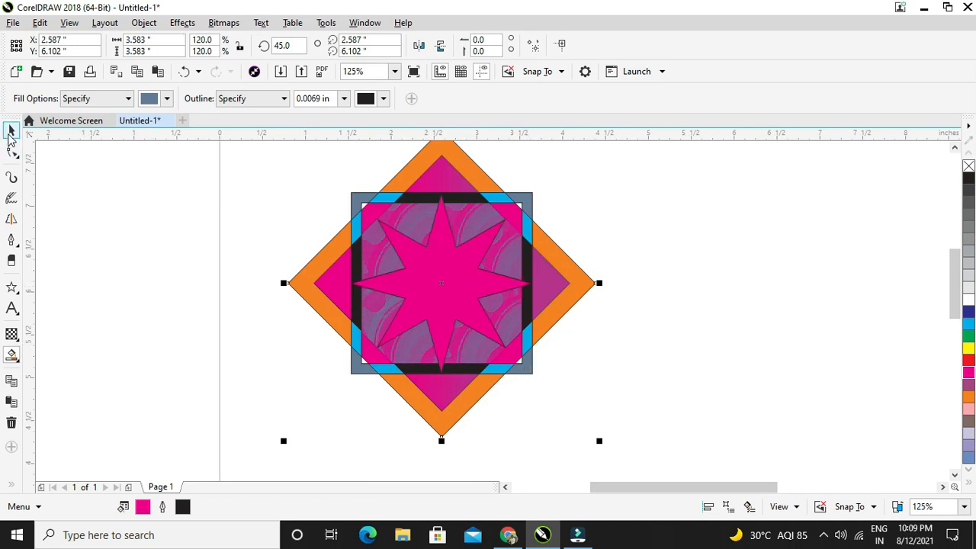
Step: Delete the orange fill piece covering the upper corner of the outer diamond's border
left_click(207, 190)
left_click(359, 206)
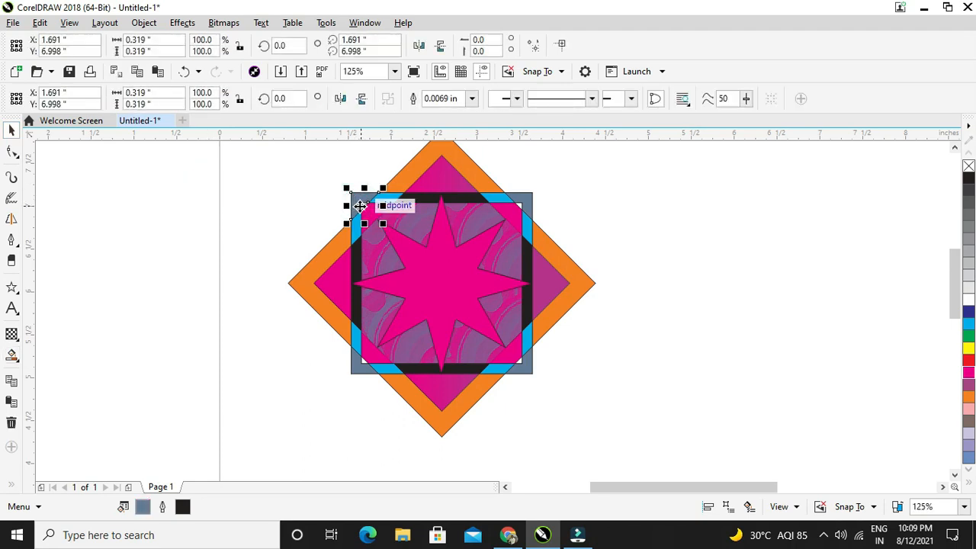
left_click(249, 175)
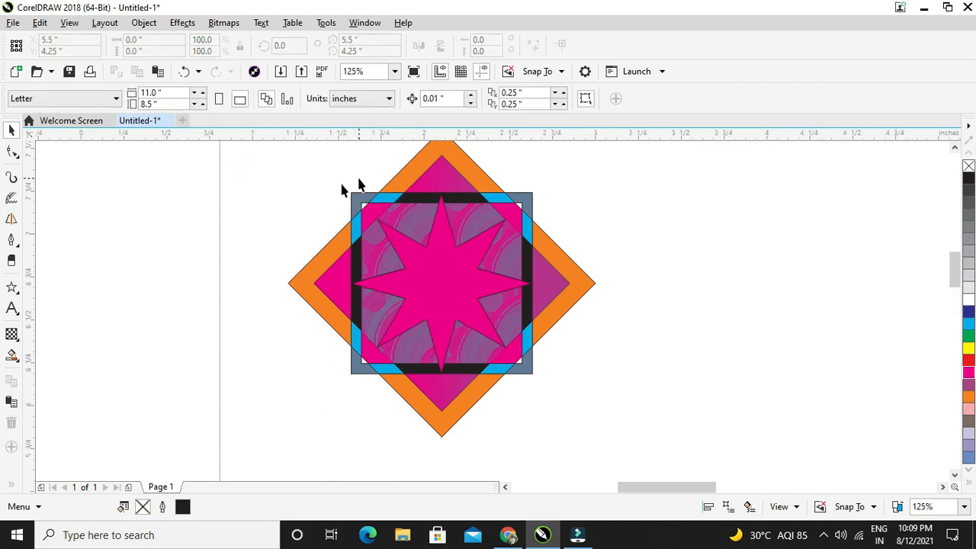
scroll(351, 186, "up", 2)
left_click(428, 180)
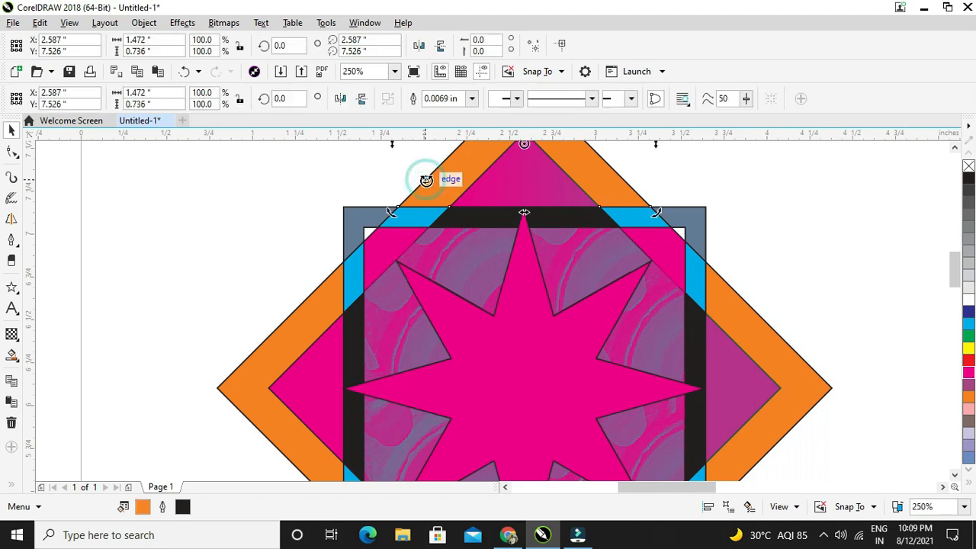
key("Delete")
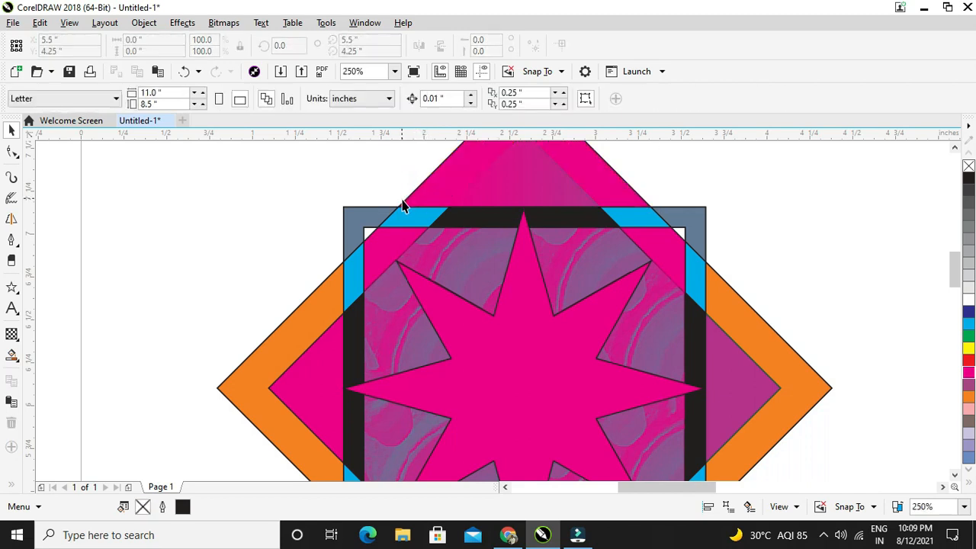
Step: Undo the orange border piece's deletion and try deleting the magenta outer diamond
key("ctrl+z")
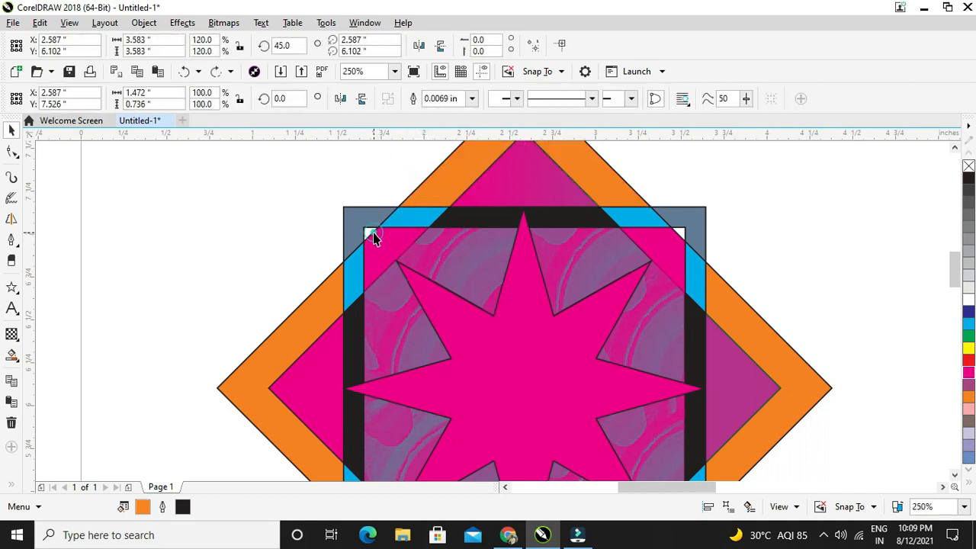
left_click(373, 235)
key("Delete")
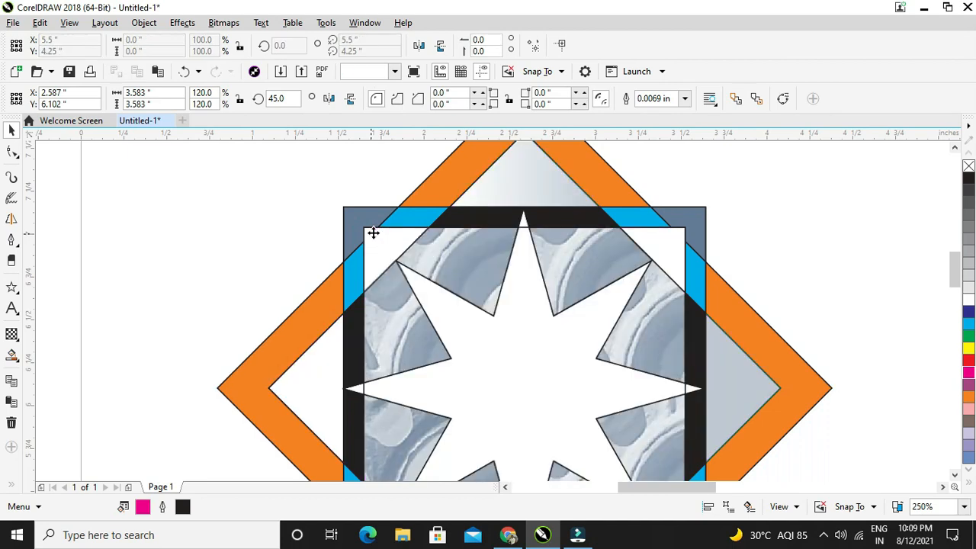
key("z")
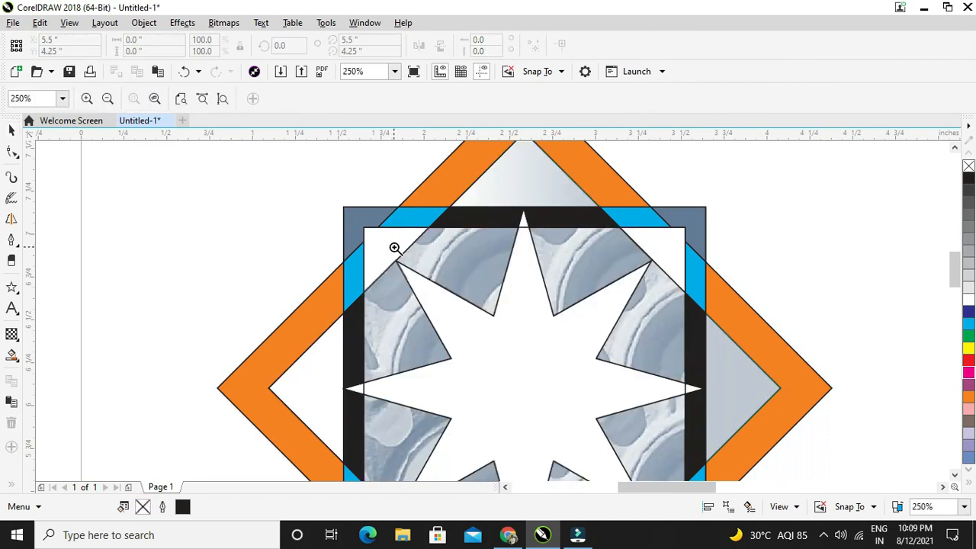
left_click(10, 131)
key("z")
left_click(8, 131)
left_click(229, 197)
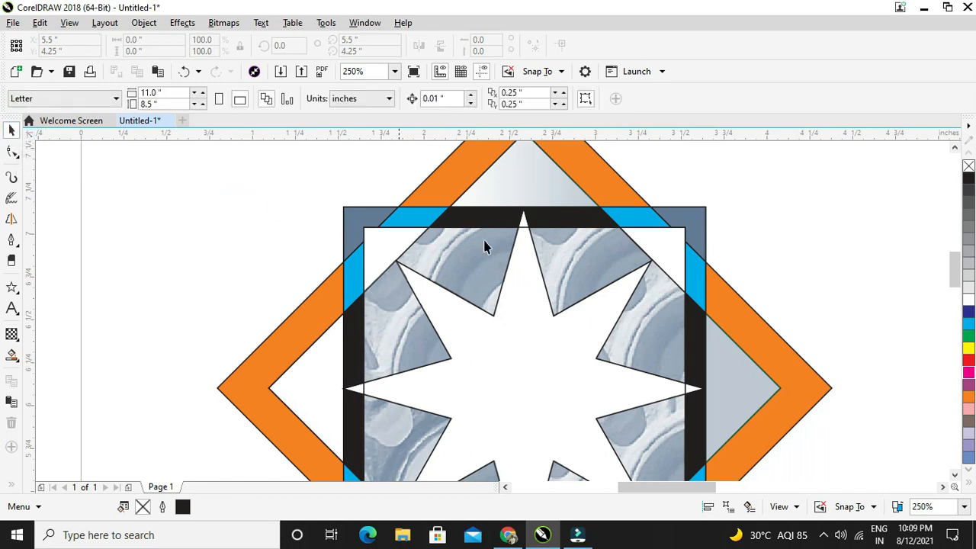
Step: Undo the outer diamond's deletion and its magenta fill
key("ctrl+z")
key("ctrl+z")
scroll(723, 277, "down", 6)
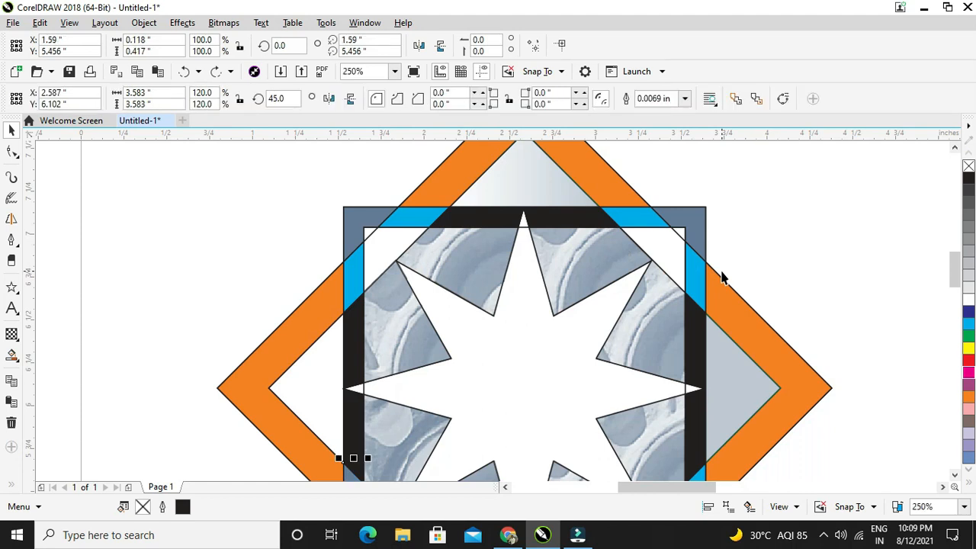
Step: Smart Fill the four diagonal diamond-band sections inside the square's corners in blue-grey
scroll(709, 347, "up", 5)
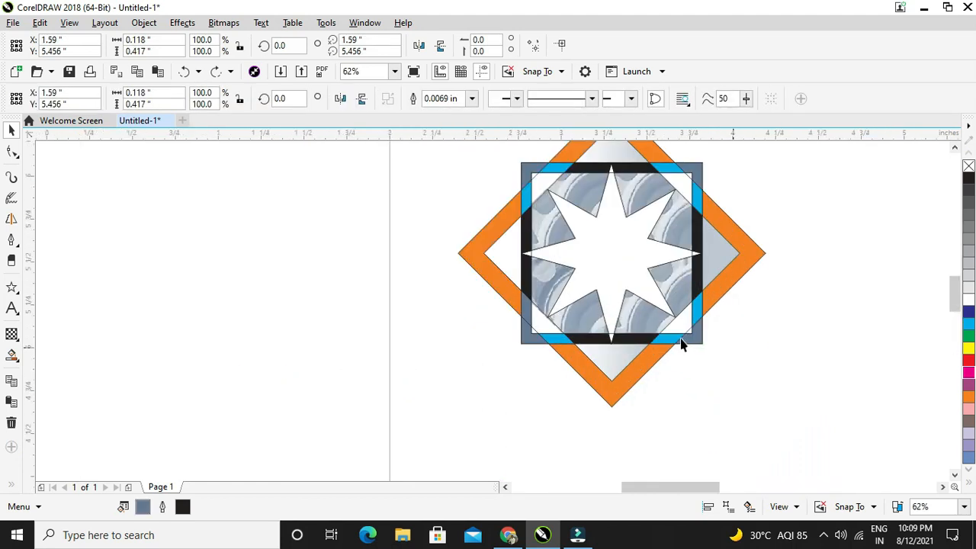
left_click(357, 302)
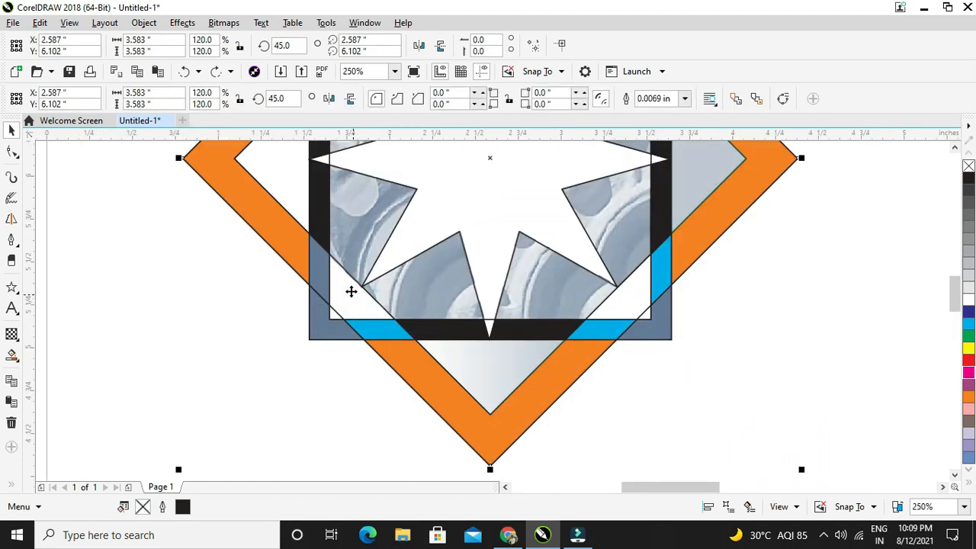
left_click(349, 290)
left_click(635, 297)
left_click(340, 300)
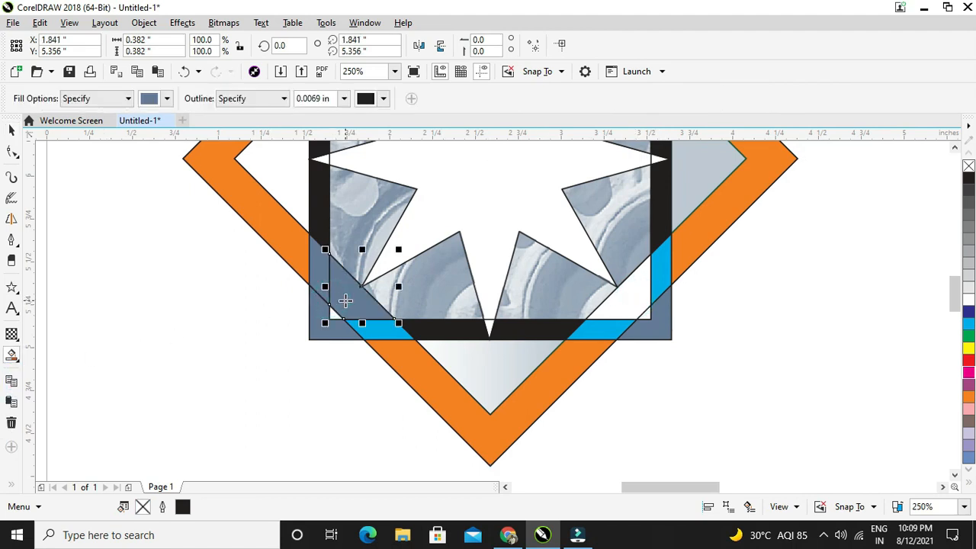
left_click(636, 296)
scroll(650, 295, "down", 2)
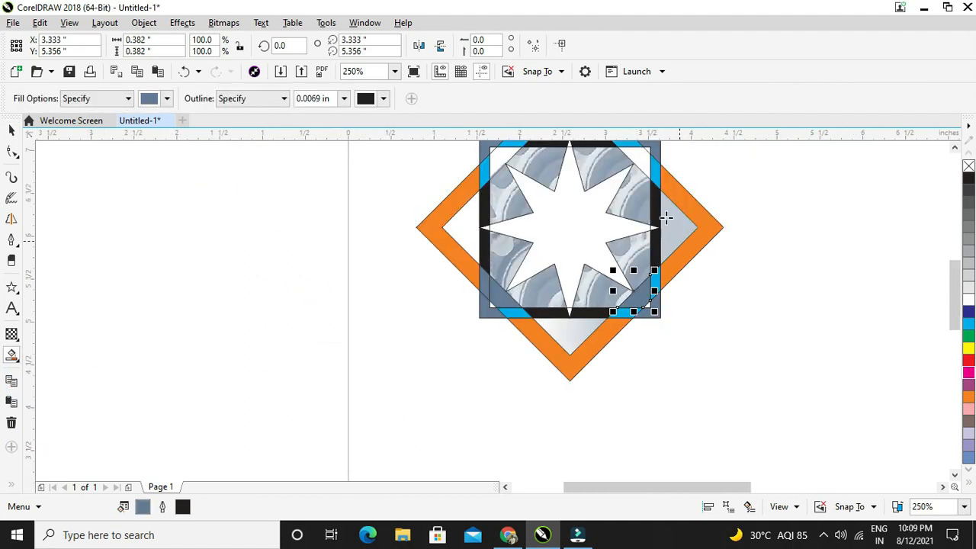
left_click(639, 161)
left_click(505, 158)
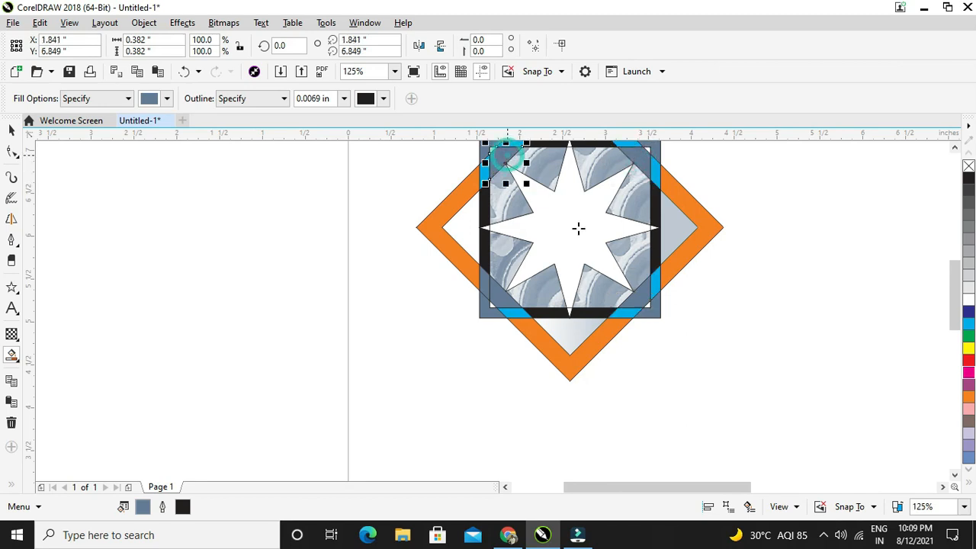
Step: Recolour the four diagonal band sections inside the square's corners magenta
left_click(969, 373)
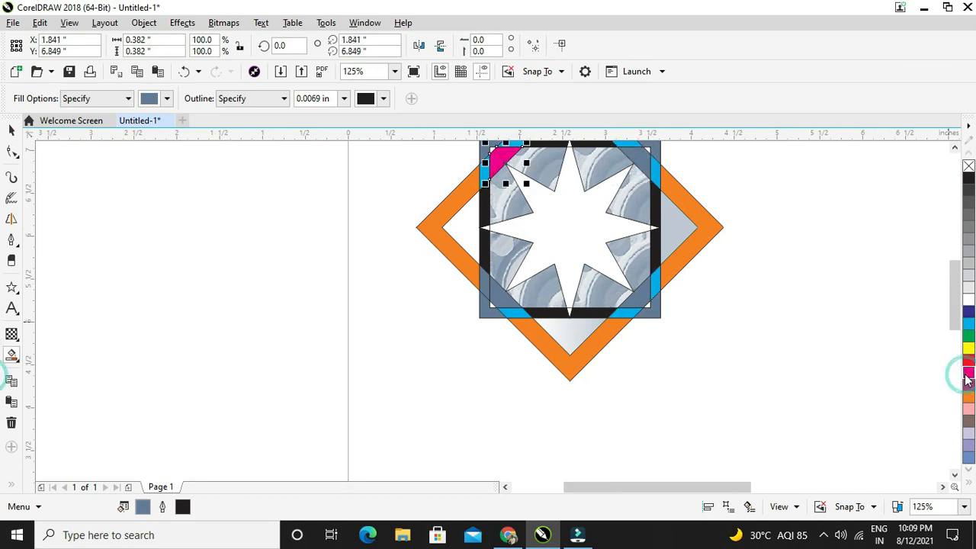
left_click(641, 159)
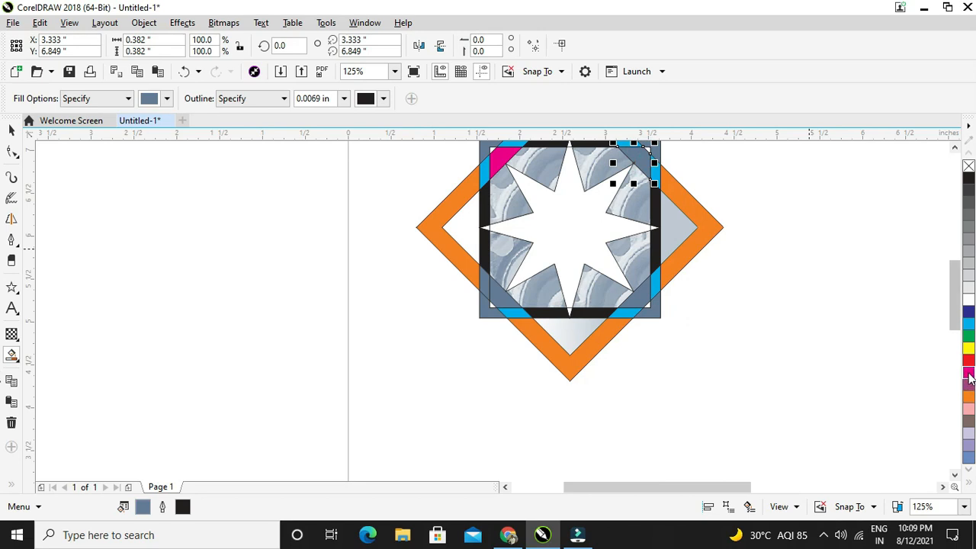
left_click(969, 373)
left_click(647, 294)
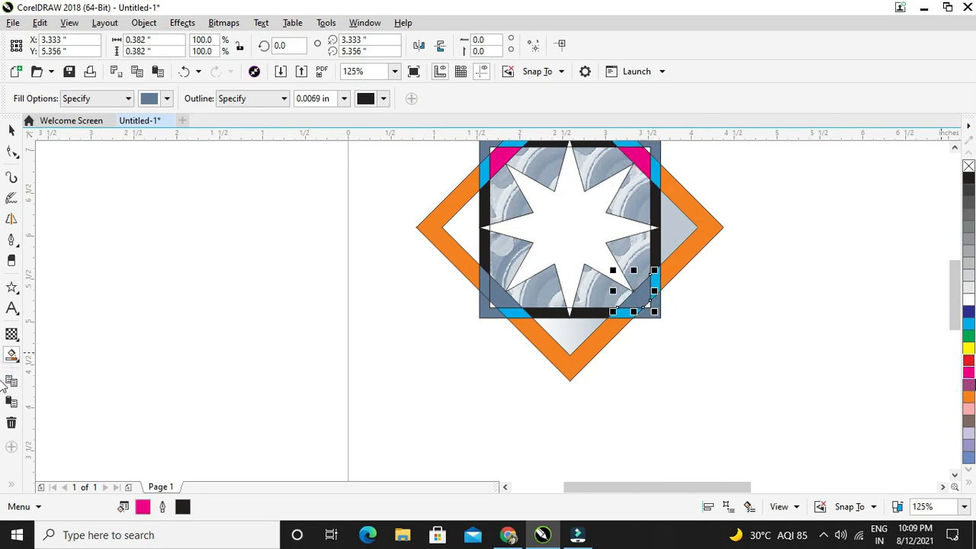
left_click(969, 374)
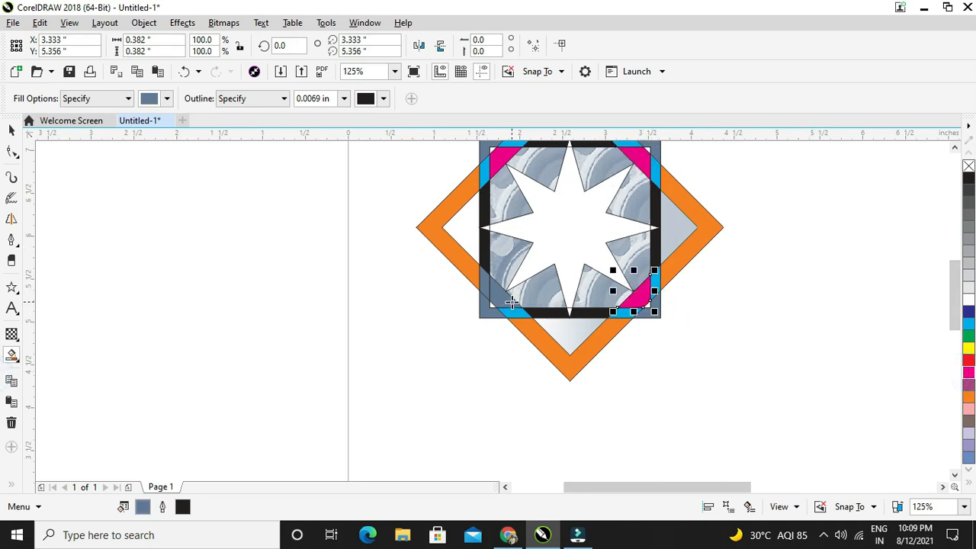
left_click(499, 301)
left_click(968, 374)
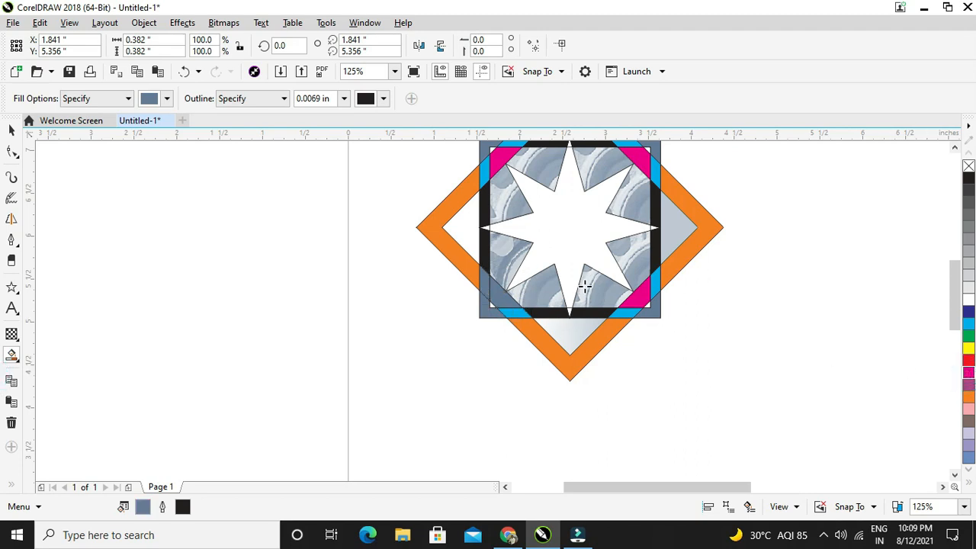
Step: Smart Fill the small white triangles in the square frame's two lower inner corners in blue-grey
scroll(587, 290, "up", 1)
scroll(610, 312, "up", 1)
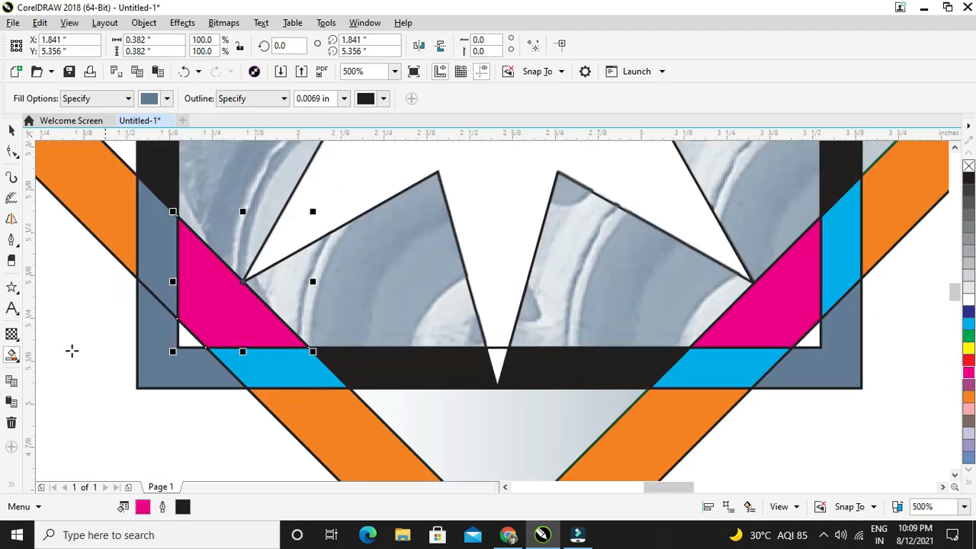
left_click(15, 359)
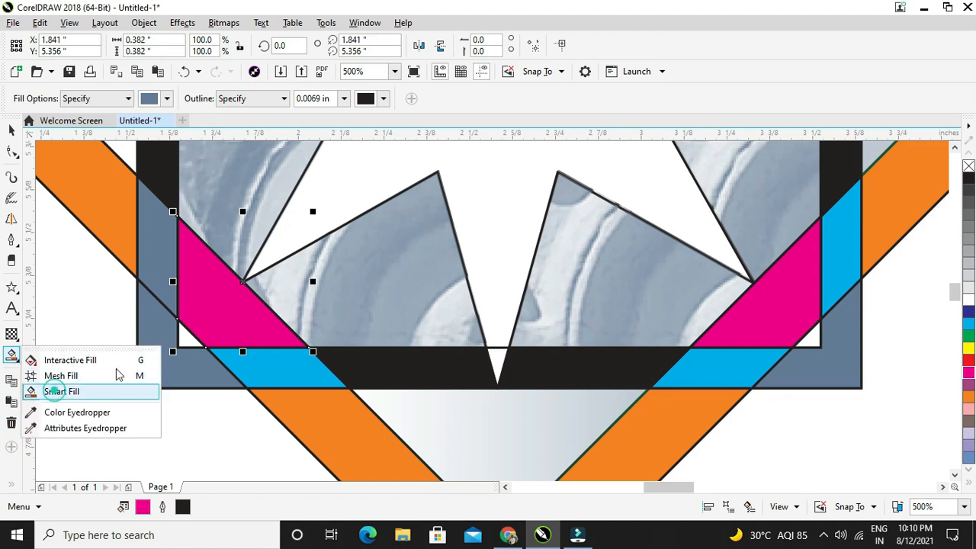
left_click(61, 392)
left_click(189, 334)
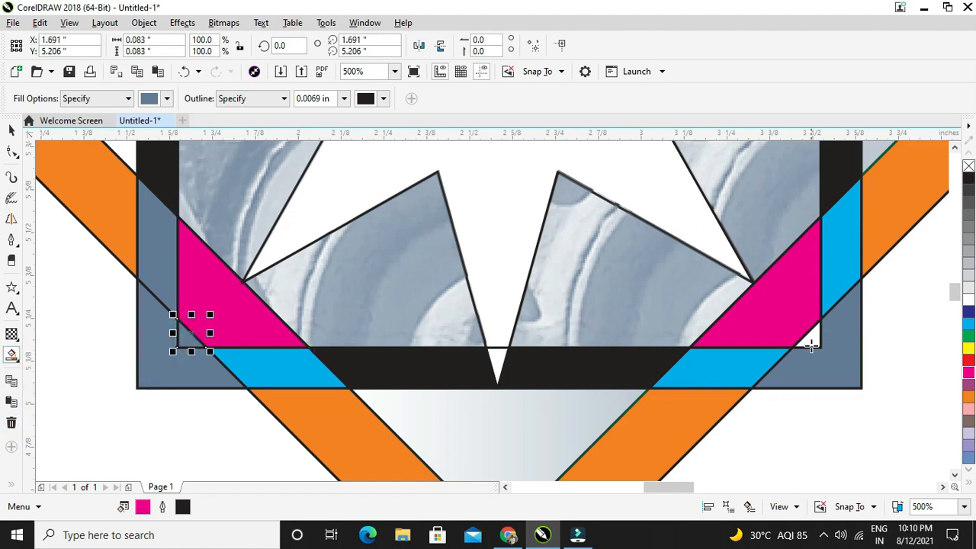
scroll(810, 243, "down", 2)
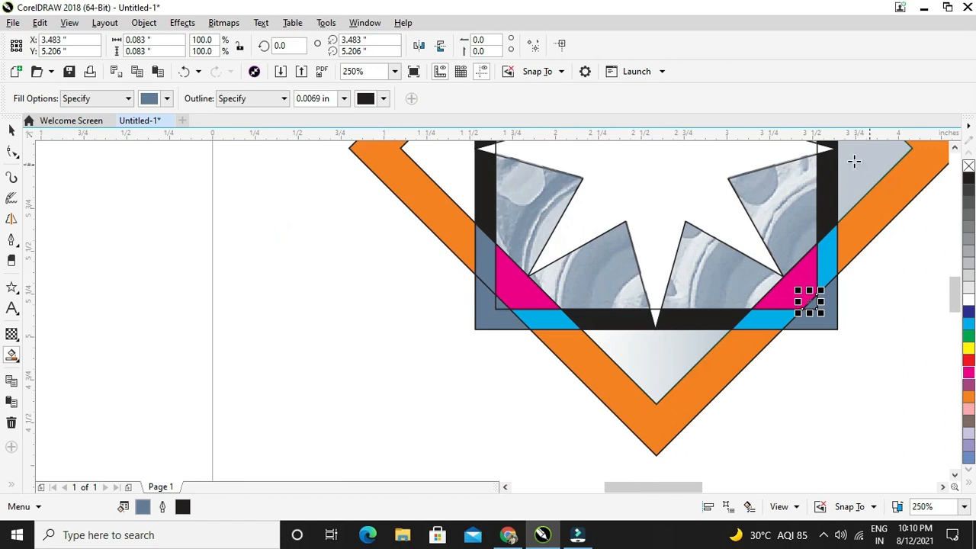
Step: Smart Fill the star's right tip over the frame and the frame's two upper inner-corner triangles in blue-grey
left_click(824, 149)
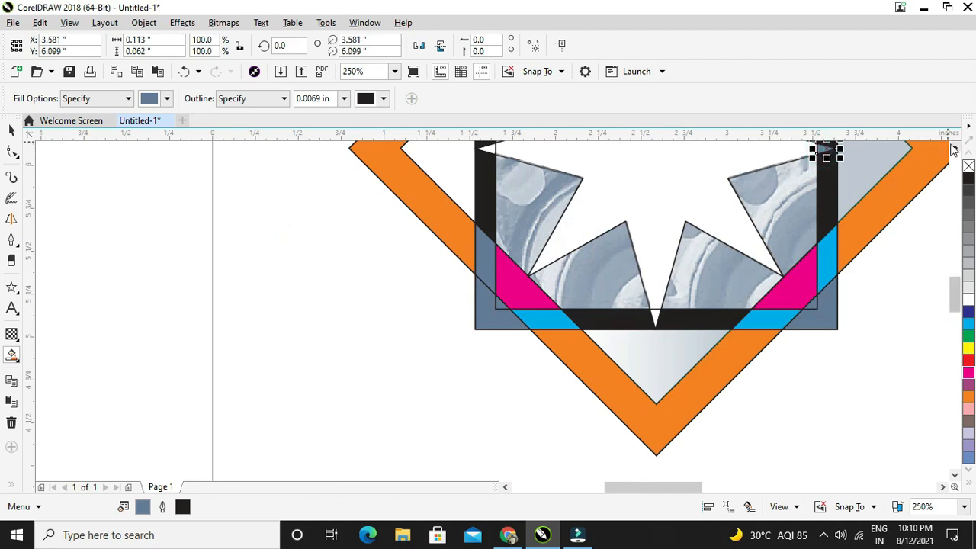
scroll(954, 149, "up", 5)
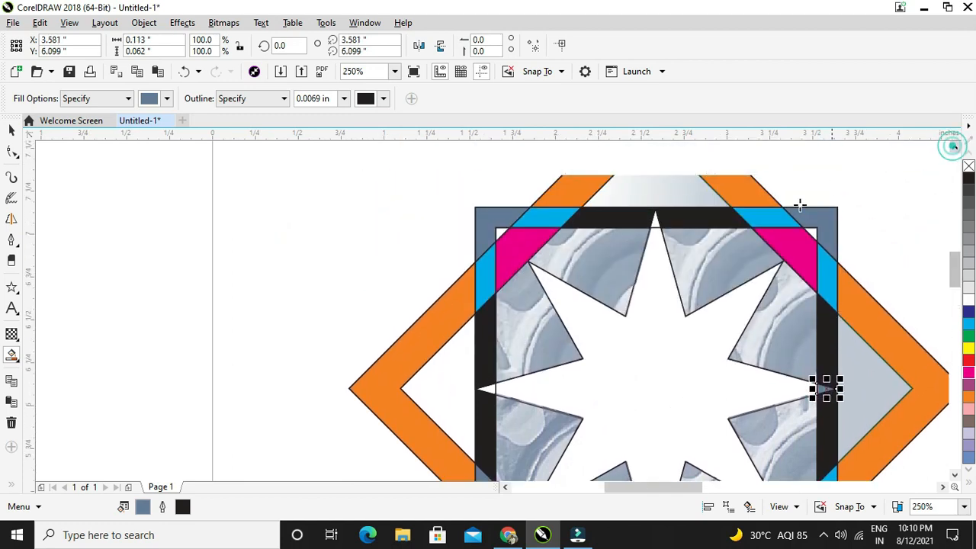
left_click(812, 232)
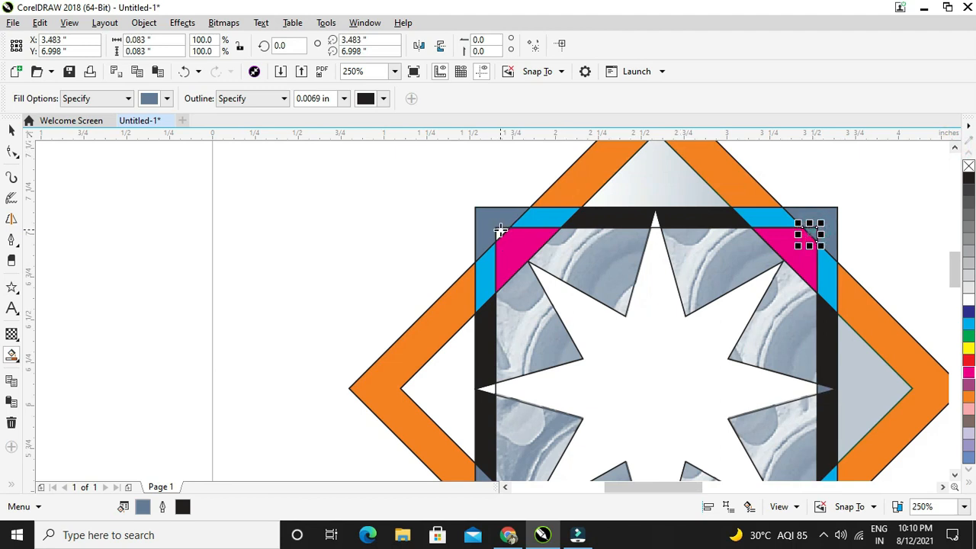
left_click(500, 230)
Step: Smart Fill the star's left, upper and lower tips where they cross the black frame in blue-grey
left_click(496, 387)
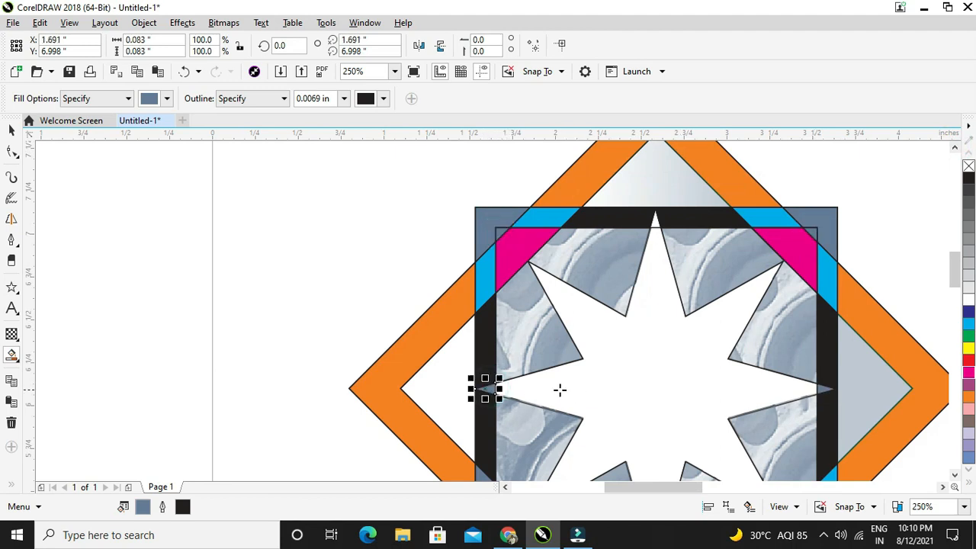
left_click(655, 218)
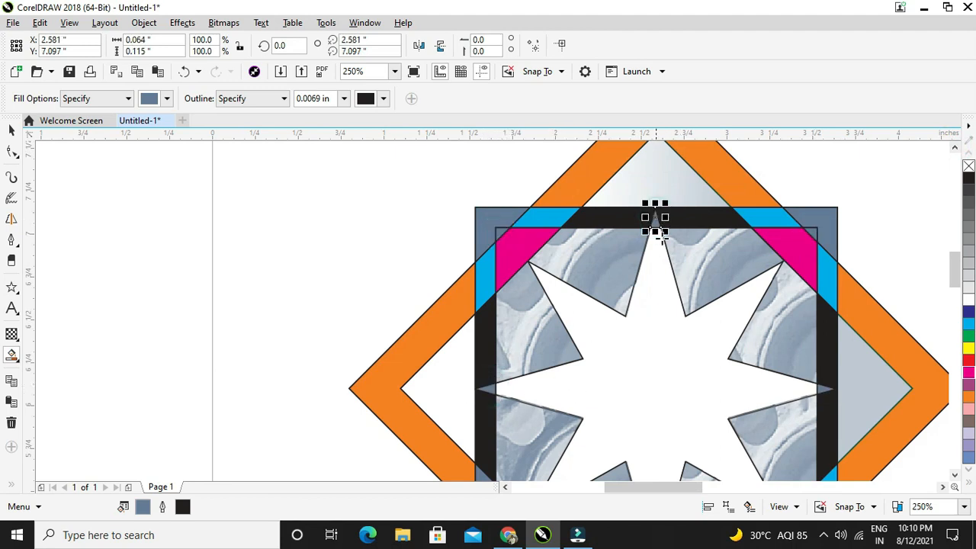
scroll(672, 420, "down", 2)
scroll(661, 416, "down", 2)
scroll(665, 409, "up", 4)
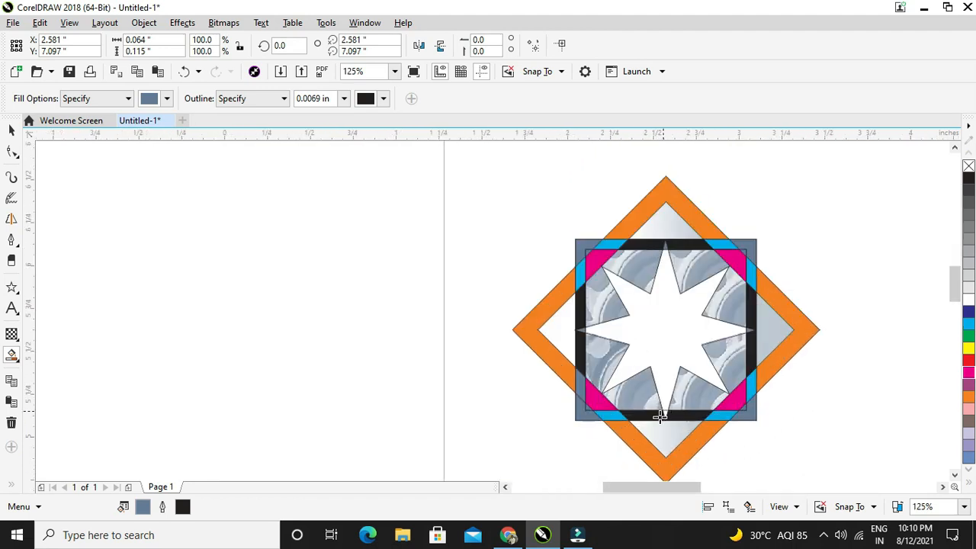
left_click(672, 413)
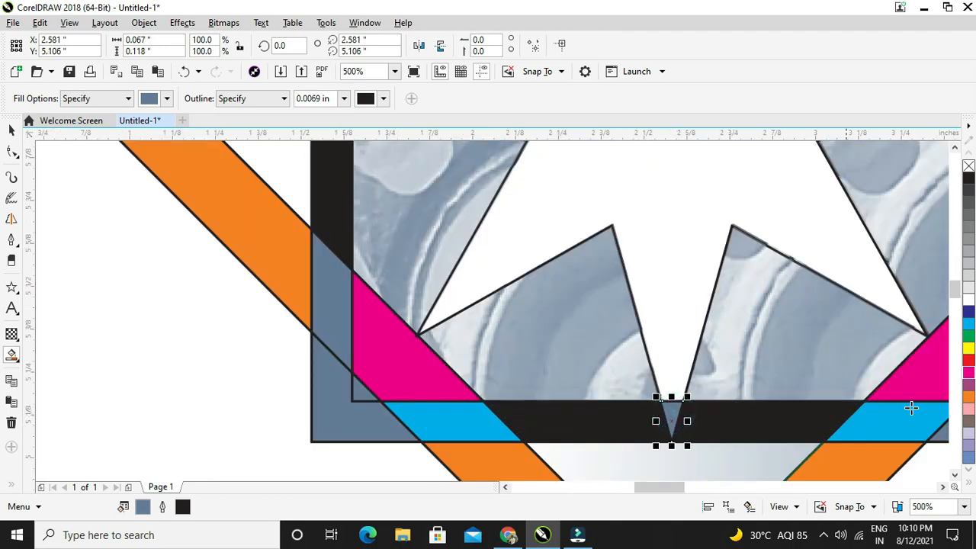
Step: Recolour the star's lower tip dusty pink from the expanded colour palette
left_click(968, 422)
scroll(971, 429, "down", 1)
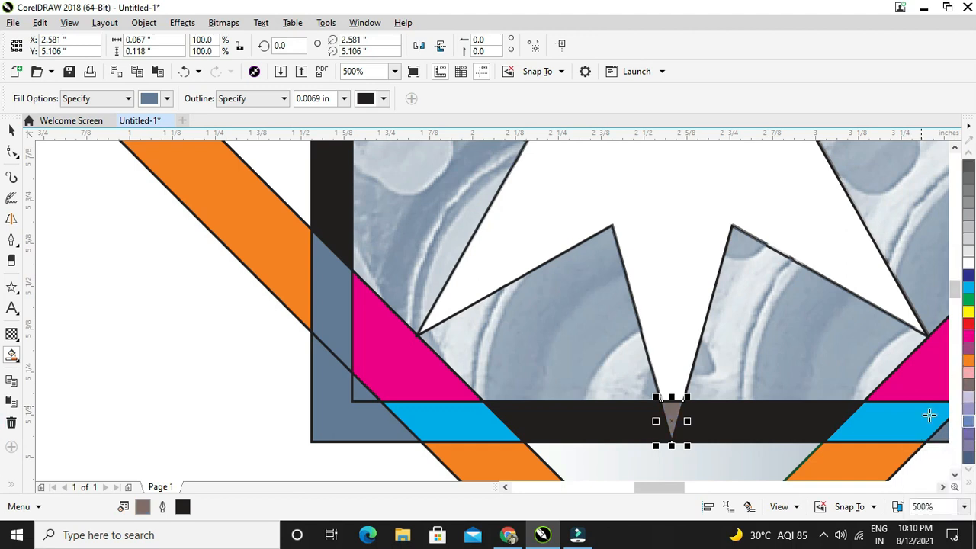
left_click(969, 486)
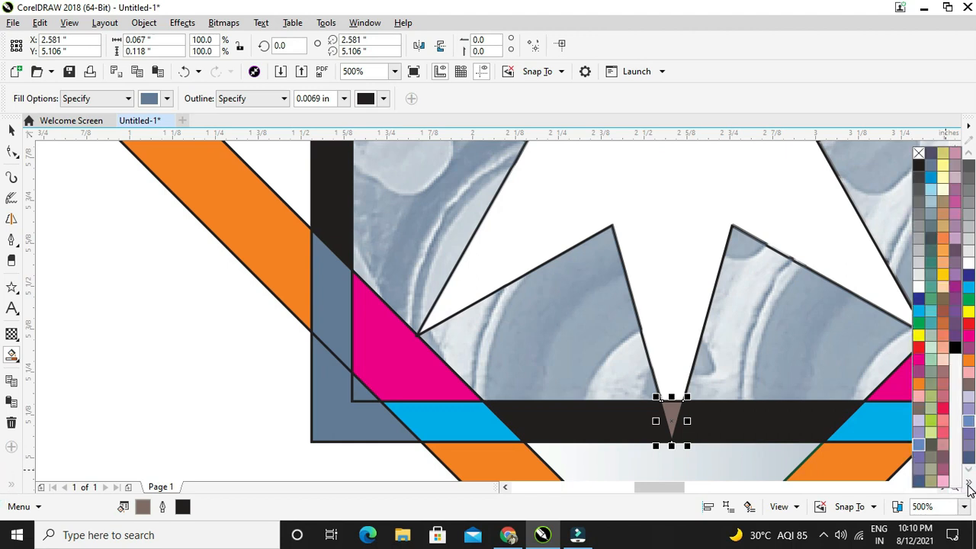
left_click(945, 408)
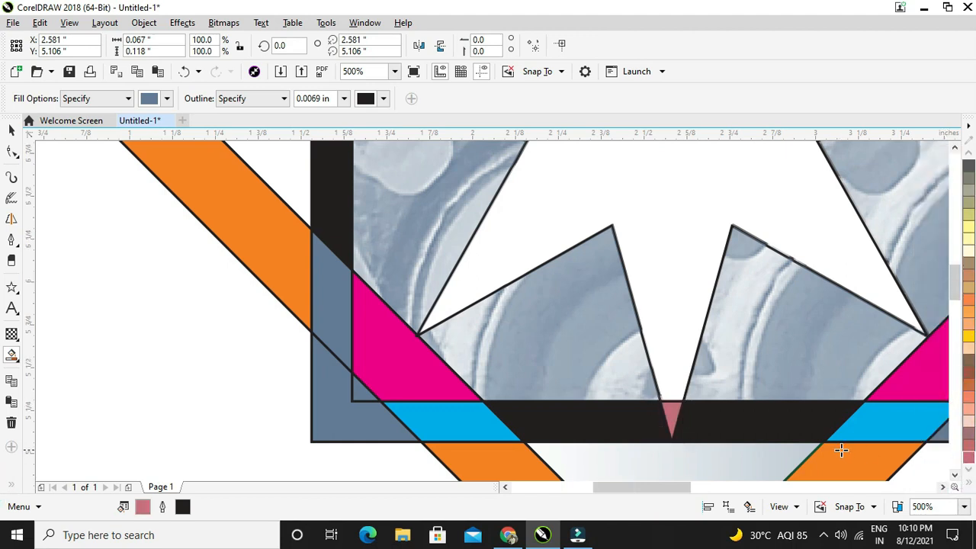
Step: Select the star's upper and left tips with the four inner-corner triangles and colour them golden yellow
scroll(763, 439, "down", 4)
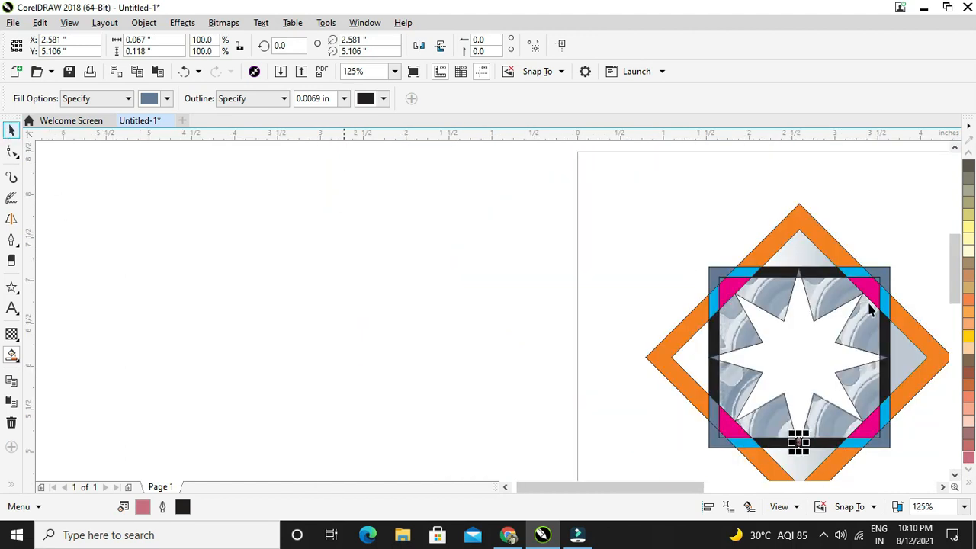
left_click(800, 280)
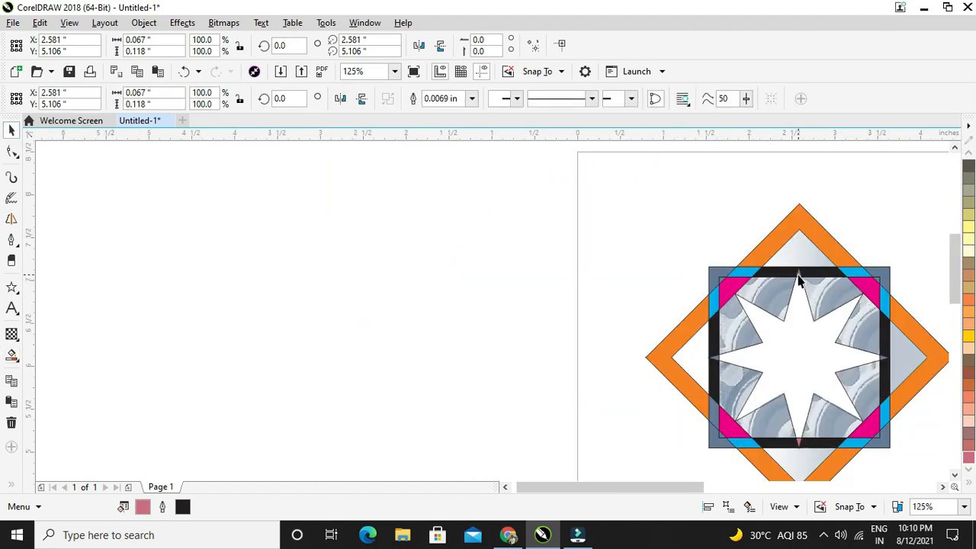
left_click(881, 284)
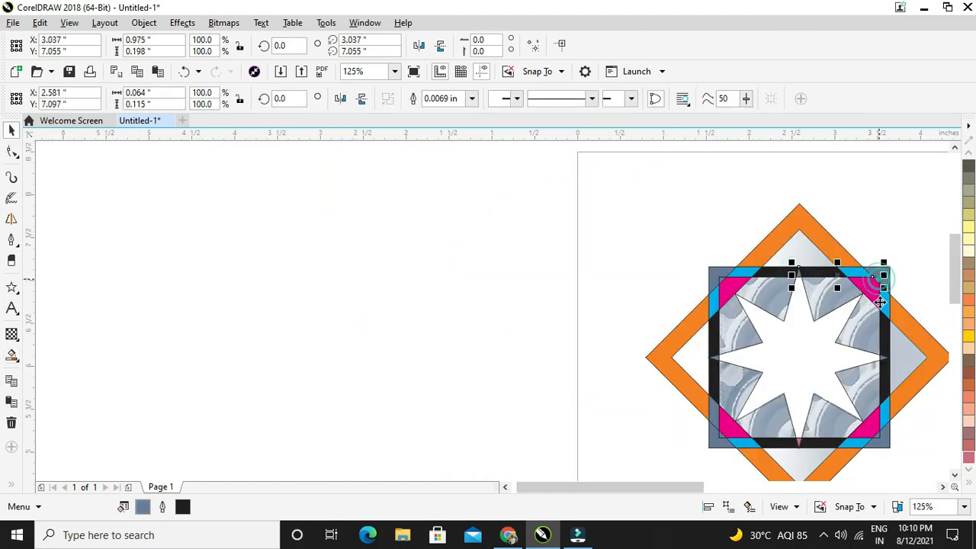
left_click(881, 441, "shift")
left_click(723, 441, "shift")
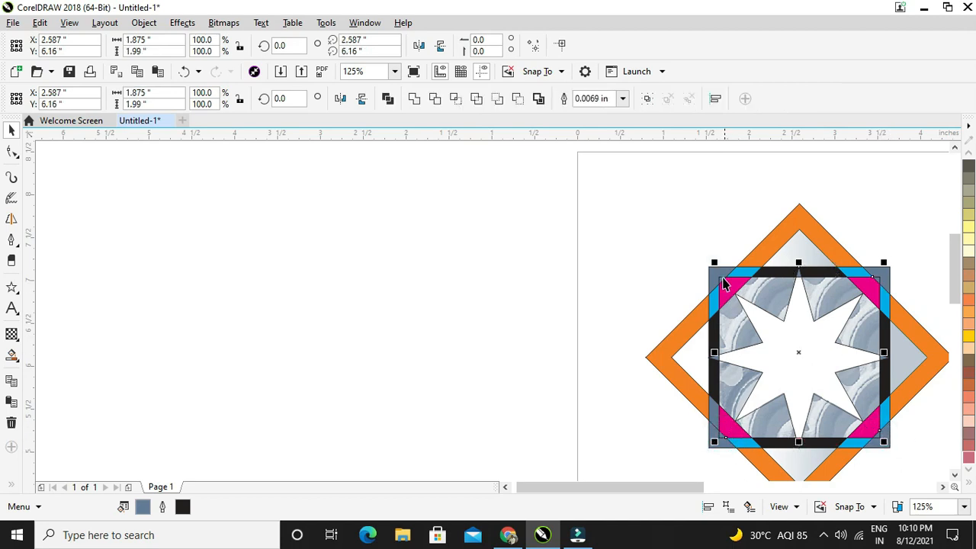
left_click_drag(715, 354, 704, 352)
left_click(968, 406)
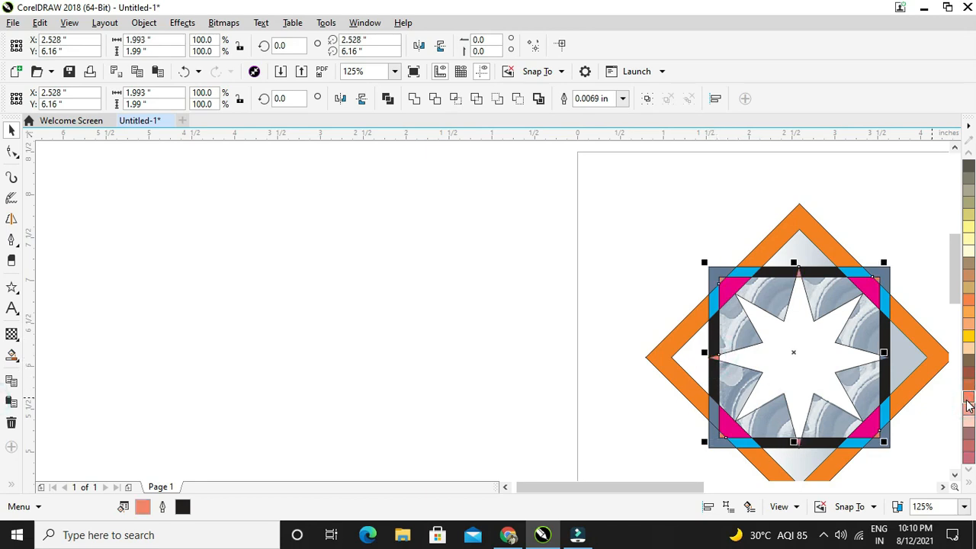
left_click(967, 340)
left_click(966, 337)
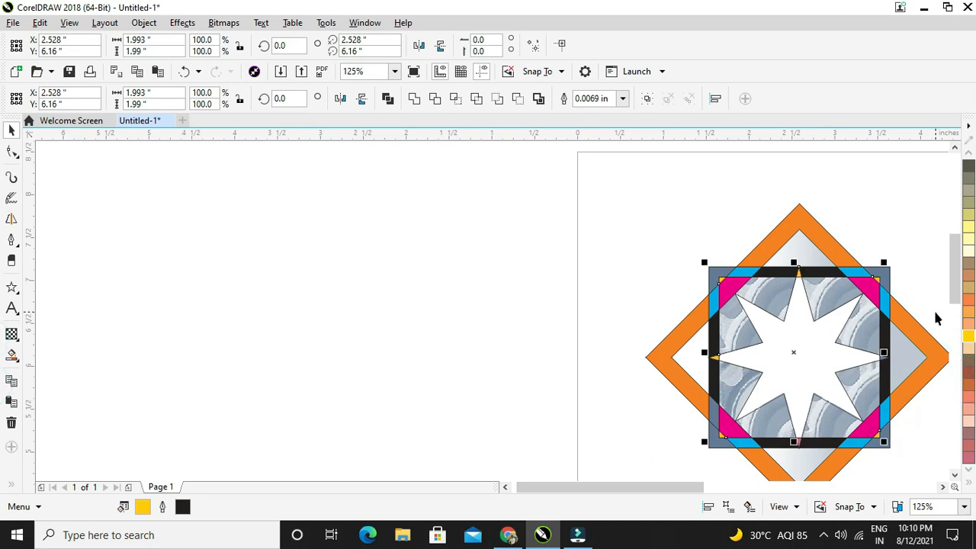
scroll(938, 319, "up", 1)
left_click(631, 345)
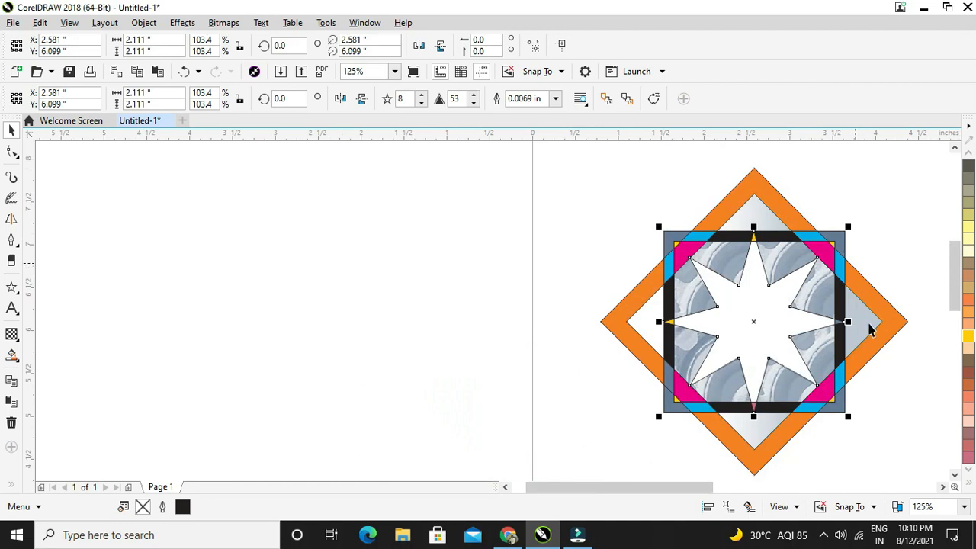
scroll(913, 291, "up", 1)
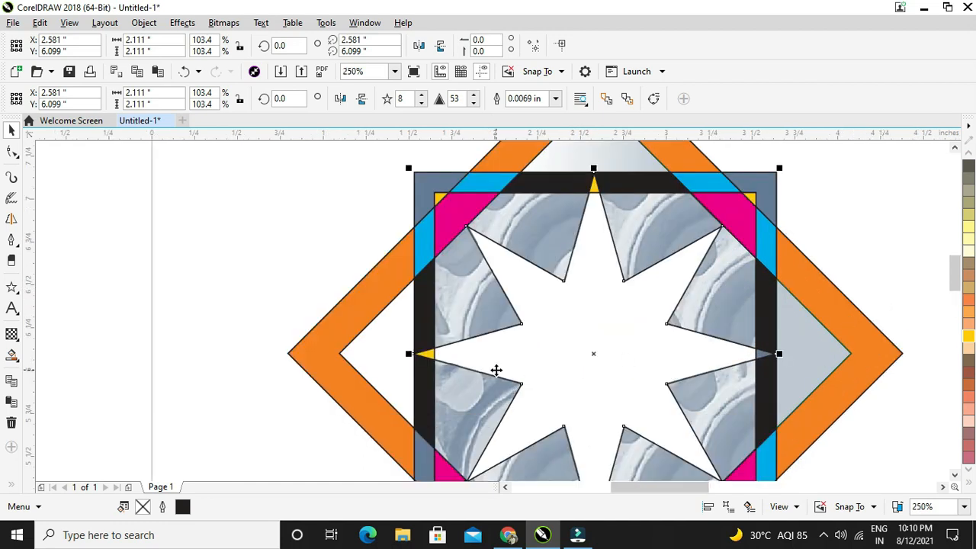
scroll(549, 396, "down", 1)
scroll(633, 458, "down", 1)
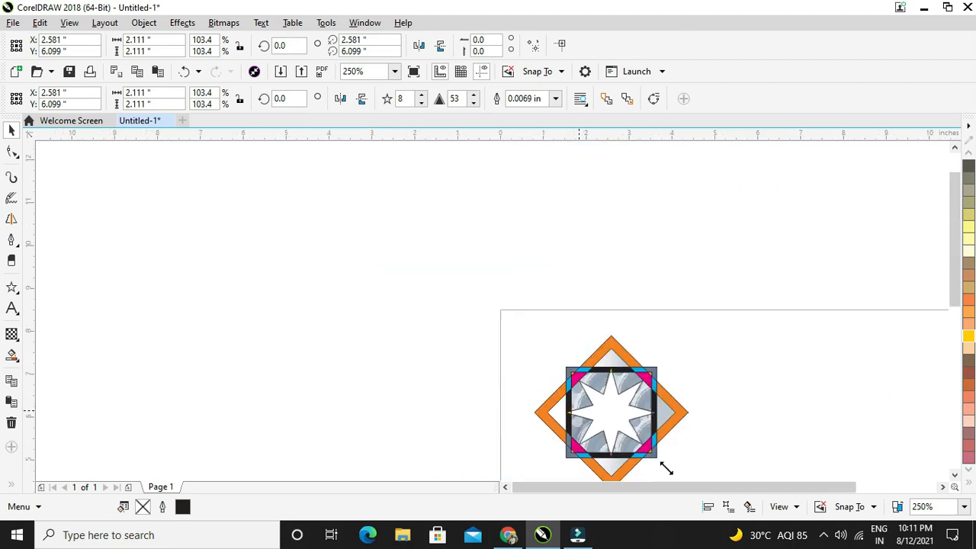
scroll(671, 480, "up", 1)
left_click(954, 475)
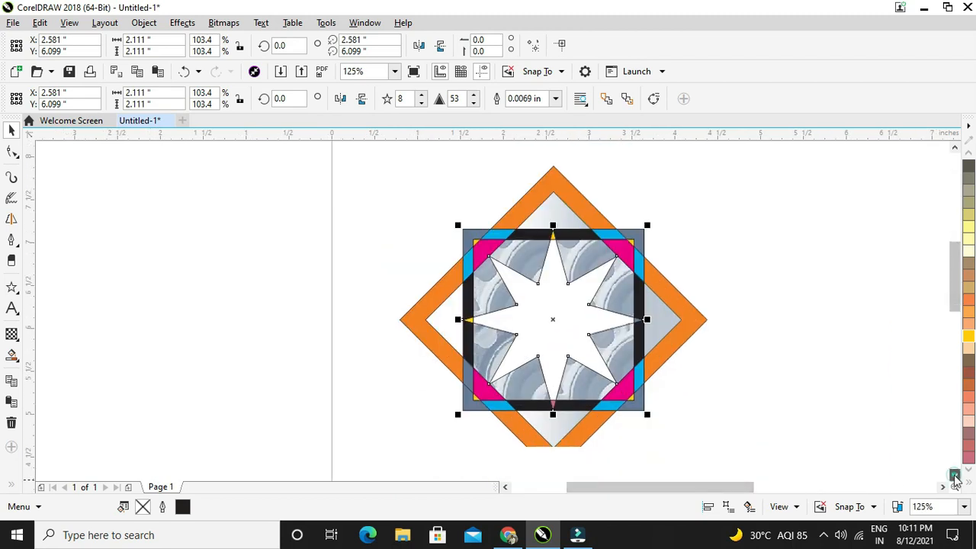
left_click(772, 413)
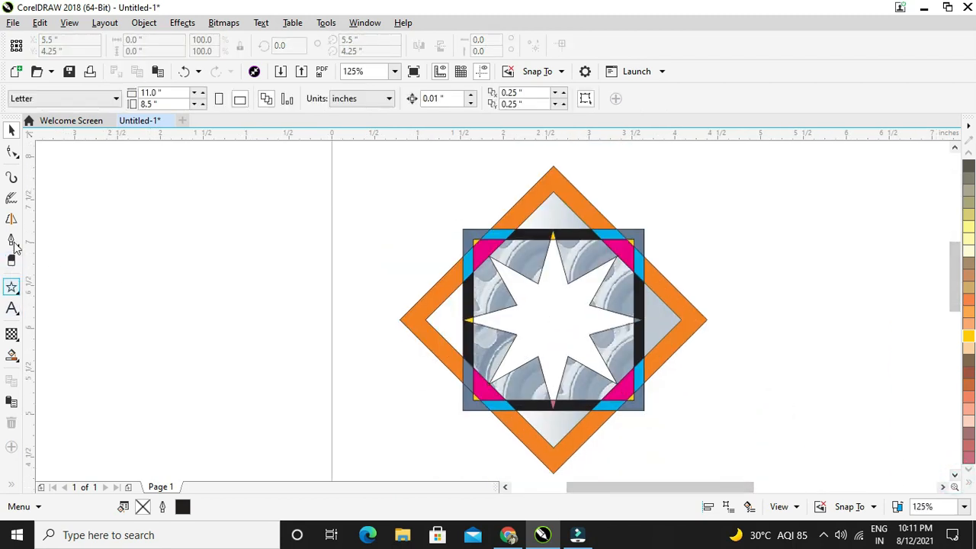
Step: Draw a circle about 0.9 inches in diameter and move it onto the centre of the eight-pointed star
left_click(12, 288)
left_click(64, 302)
left_click_drag(524, 299, 566, 342)
left_click(9, 130)
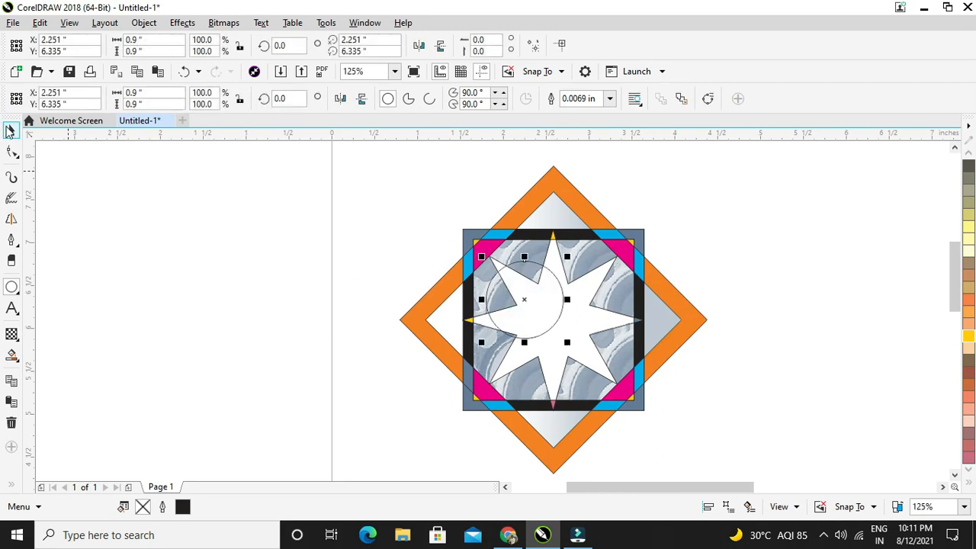
left_click_drag(524, 297, 554, 319)
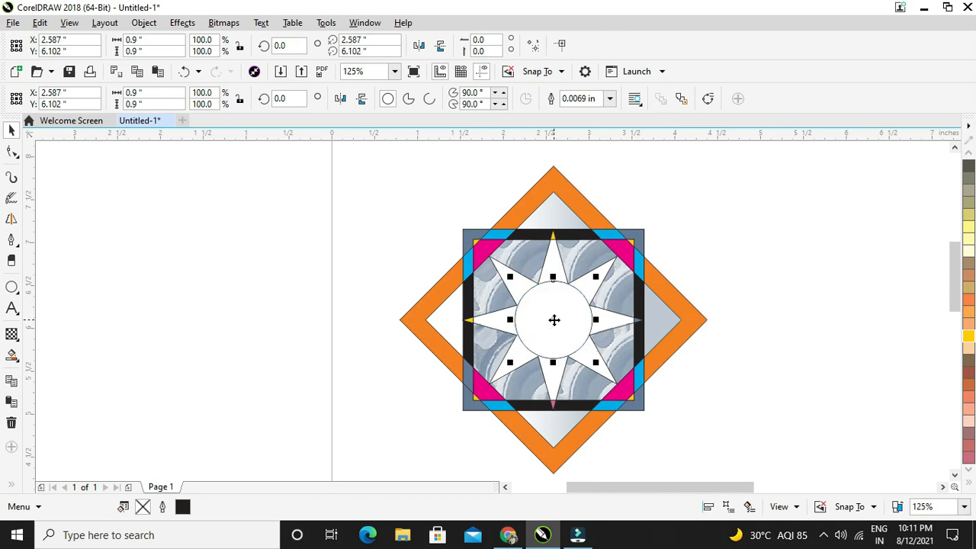
Step: Enlarge the circle to about 0.93 inches and add a concentric copy scaled down to about 0.78 inches
scroll(553, 320, "up", 2)
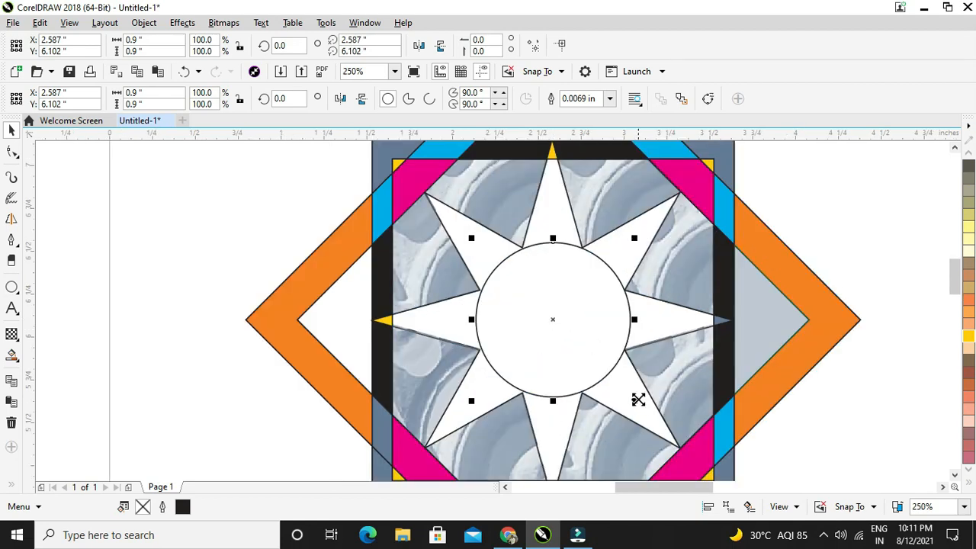
left_click_drag(632, 403, 639, 416)
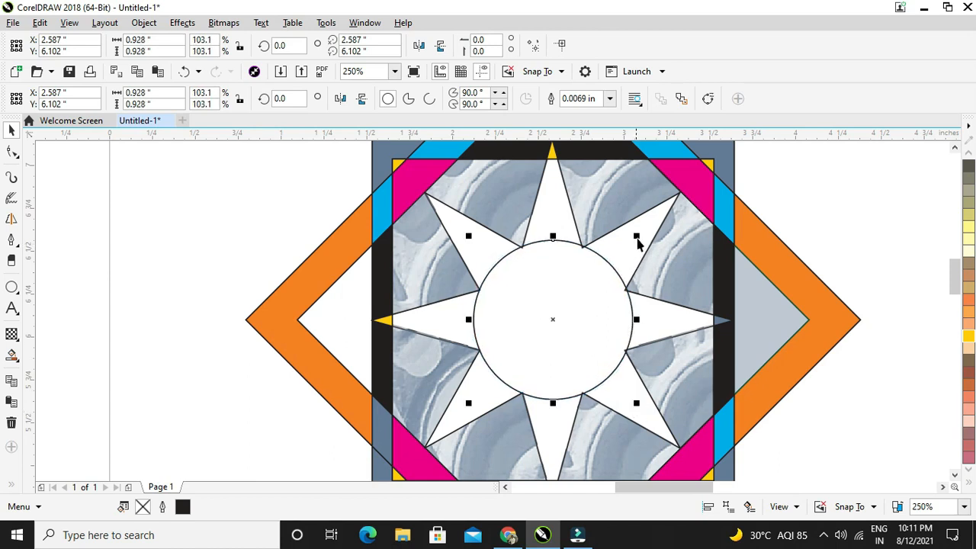
mouse_move(638, 237)
left_mouse_down()
mouse_move(647, 242)
mouse_move(630, 256)
mouse_move(632, 233)
mouse_move(629, 250)
left_mouse_up()
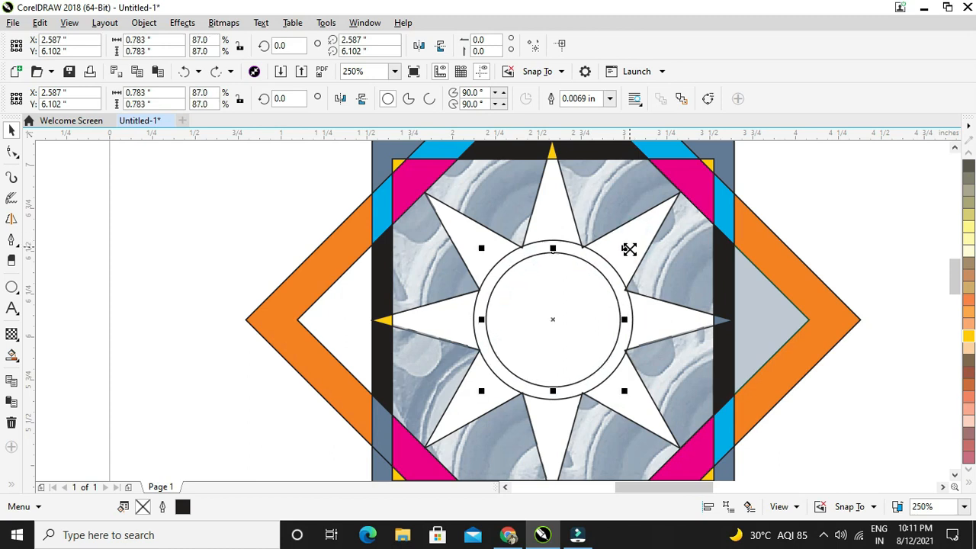
left_click(817, 206)
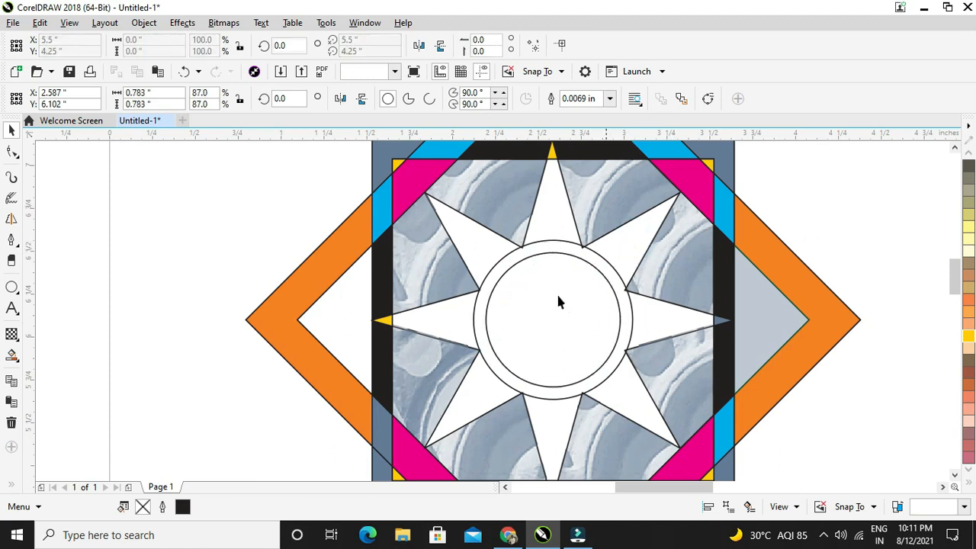
Step: Smart Fill all eight star points between the outer circle and the frame in blue-grey
left_click(543, 220)
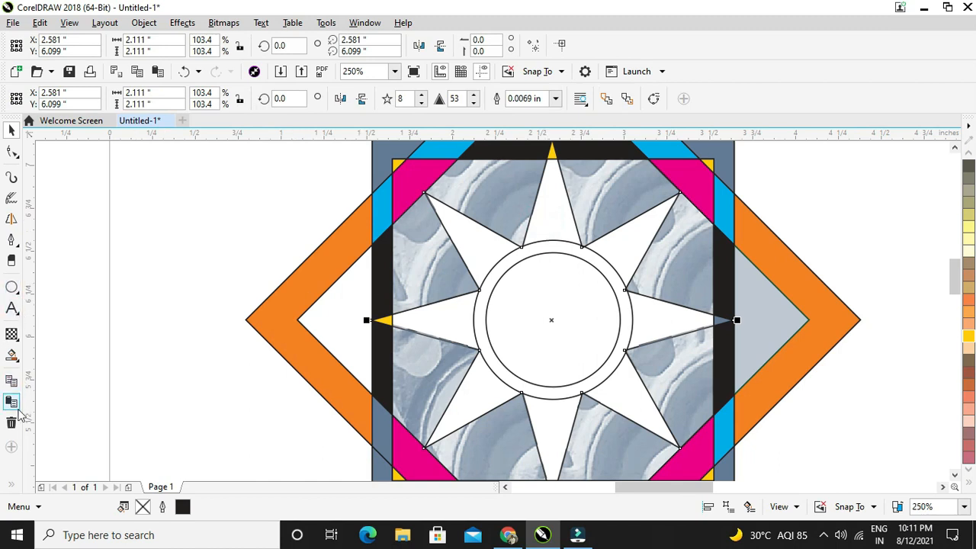
left_click(549, 216)
left_click(639, 243)
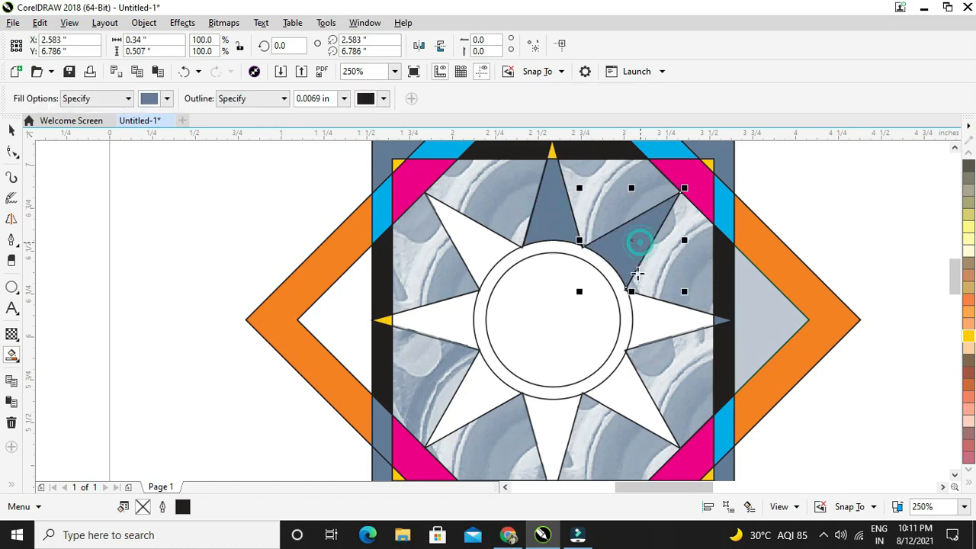
left_click(649, 326)
left_click(619, 410)
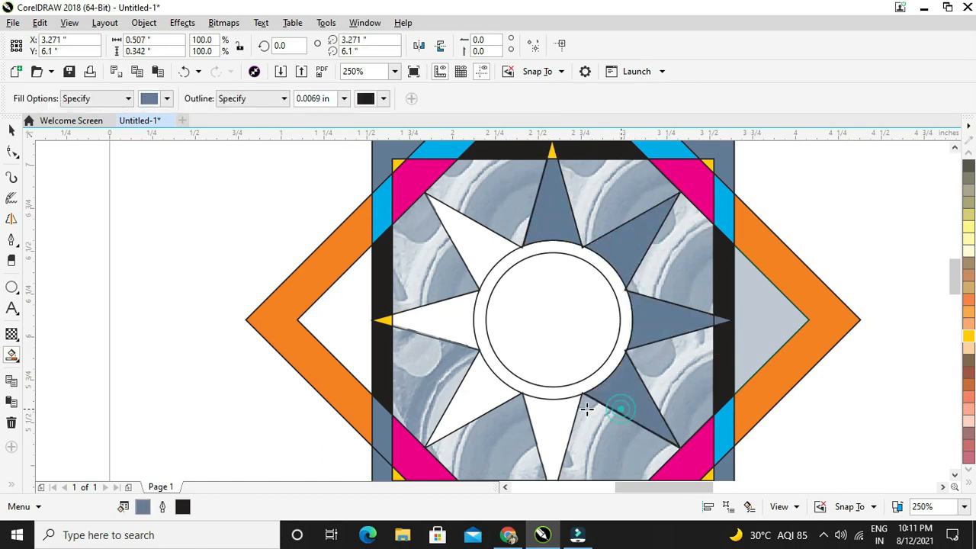
left_click(558, 412)
left_click(473, 392)
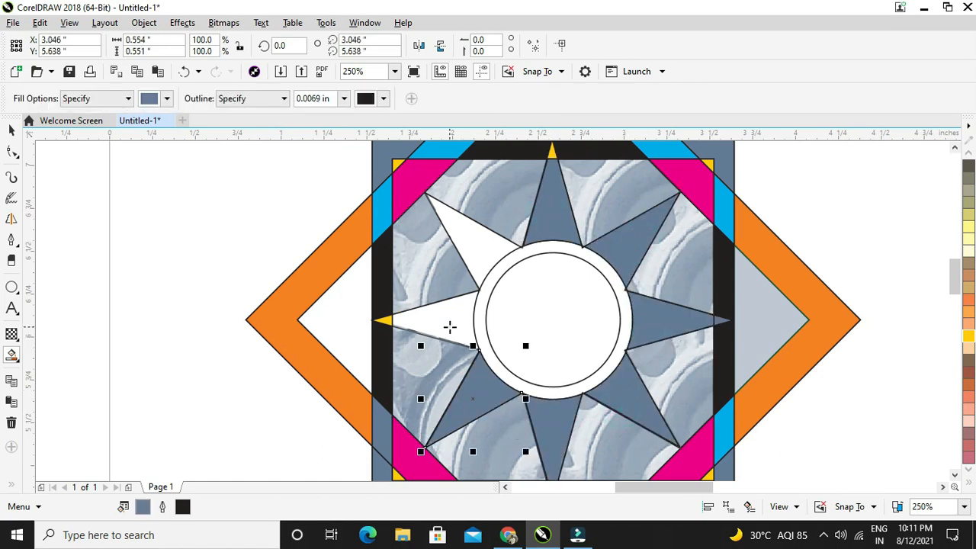
left_click(450, 326)
left_click(475, 247)
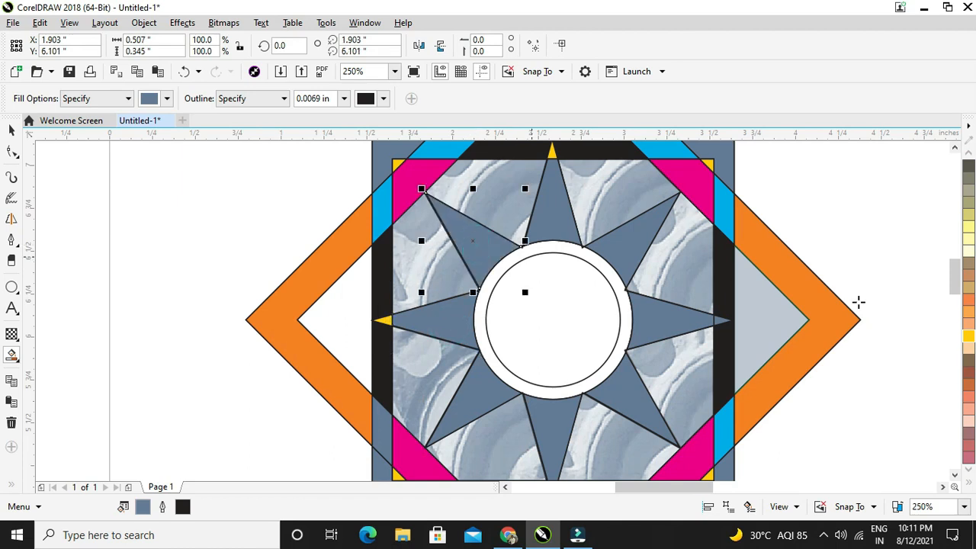
Step: Recolour the star's upper-left and upper points golden yellow, trying orange on the upper-left one first
left_click(969, 301)
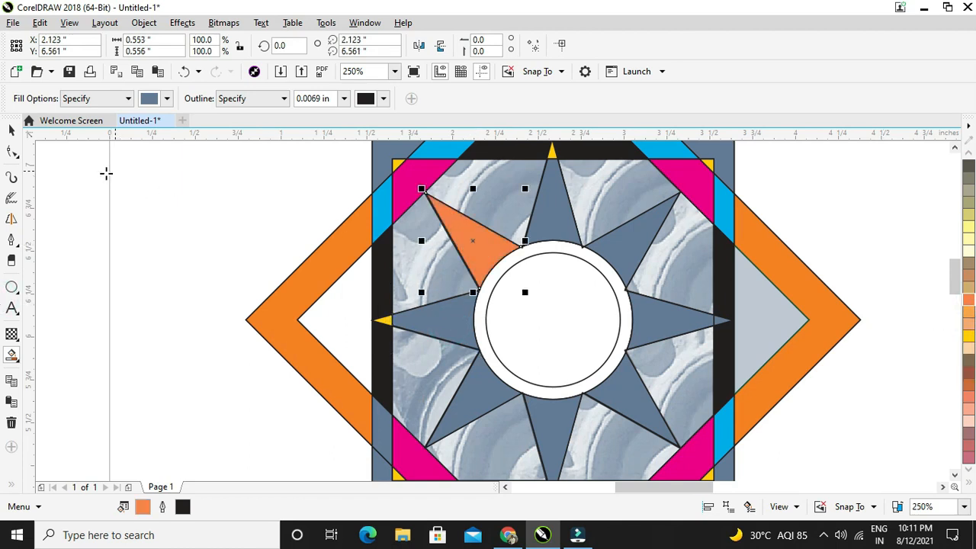
key("space")
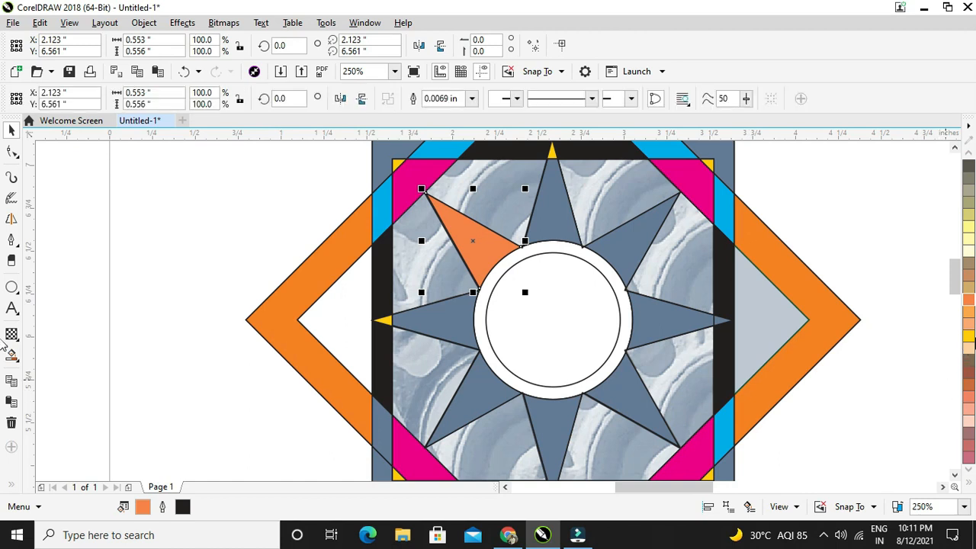
left_click(969, 339)
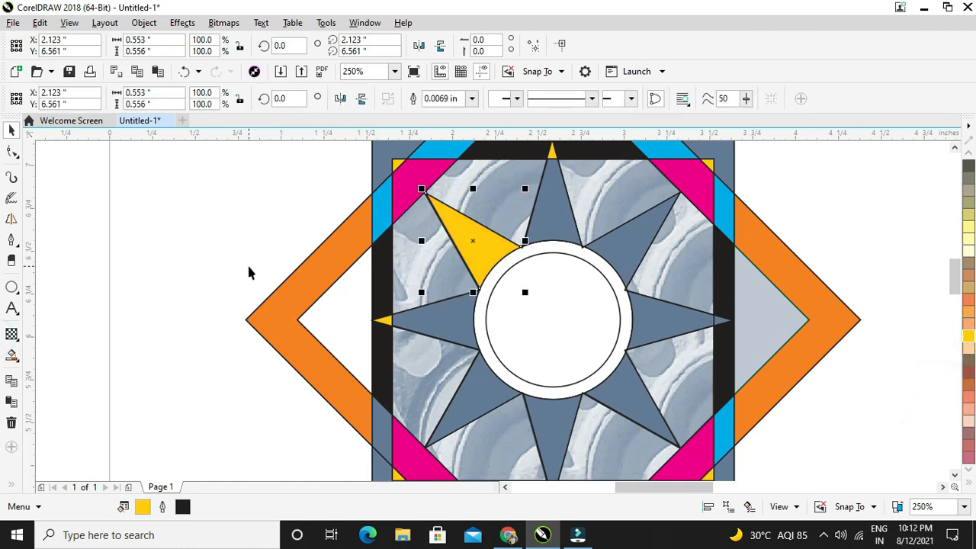
left_click(546, 228)
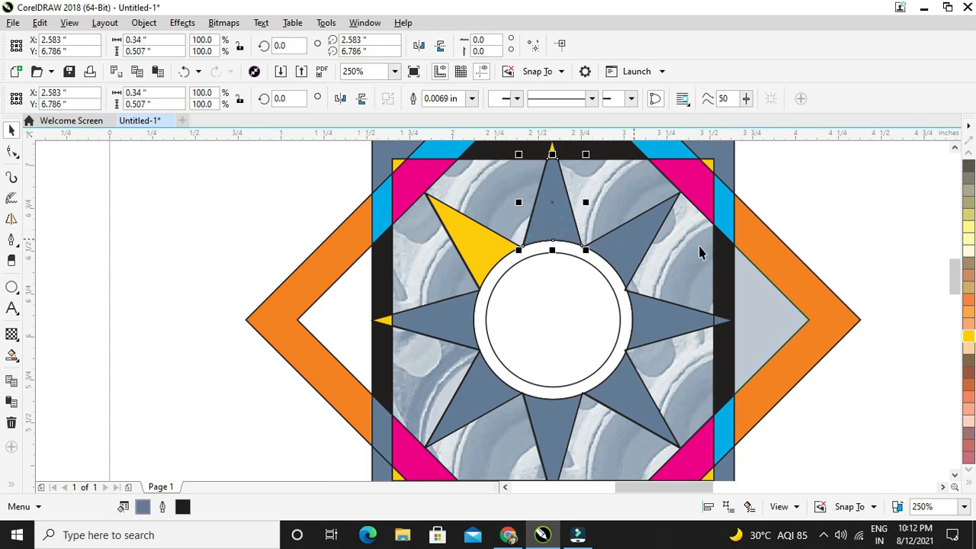
left_click(969, 342)
Step: Select the six remaining blue-grey star points together and colour them golden yellow
left_click(649, 252)
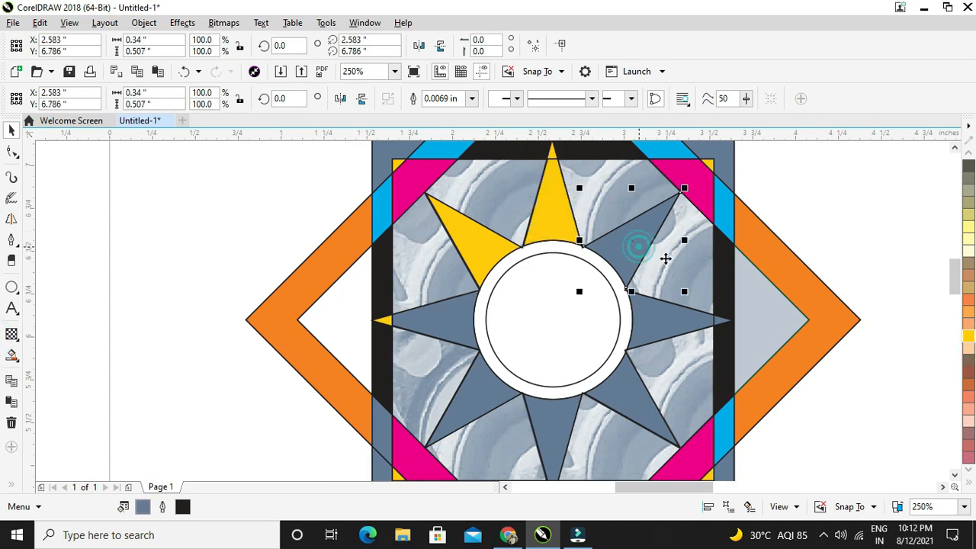
left_click(673, 326, "shift")
left_click(607, 381, "shift")
left_click(563, 407, "shift")
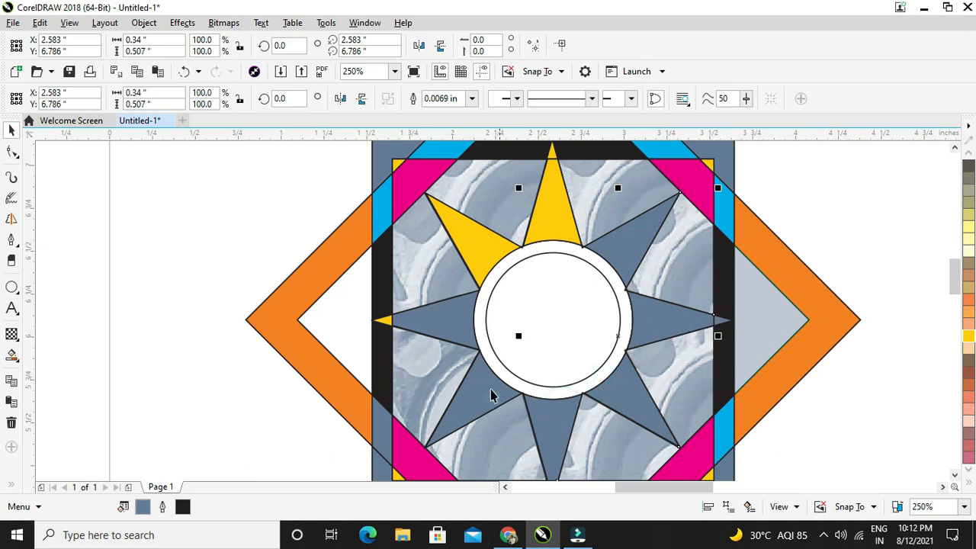
left_click(492, 396, "shift")
left_click(455, 328, "shift")
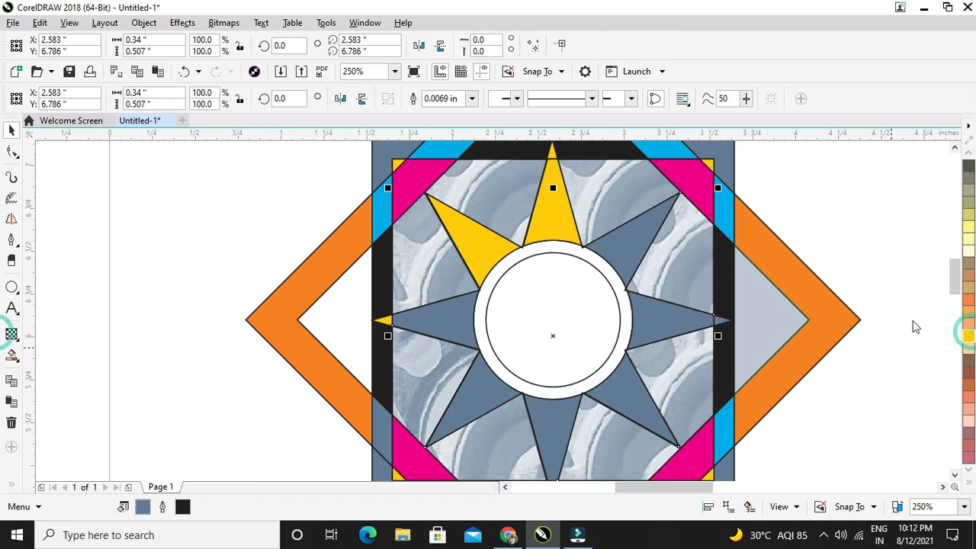
Step: Fill the inner circle at the star's centre with light orange
left_click(565, 316)
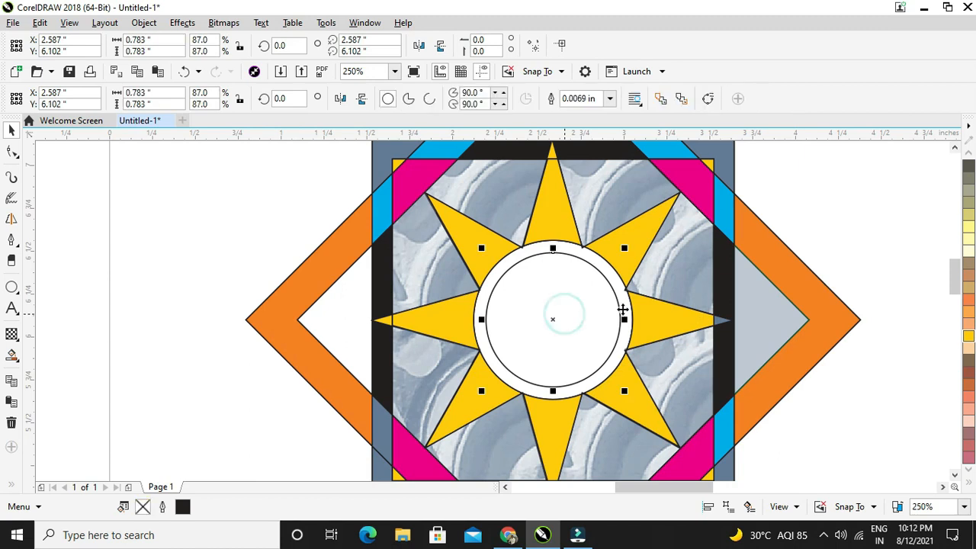
left_click(971, 326)
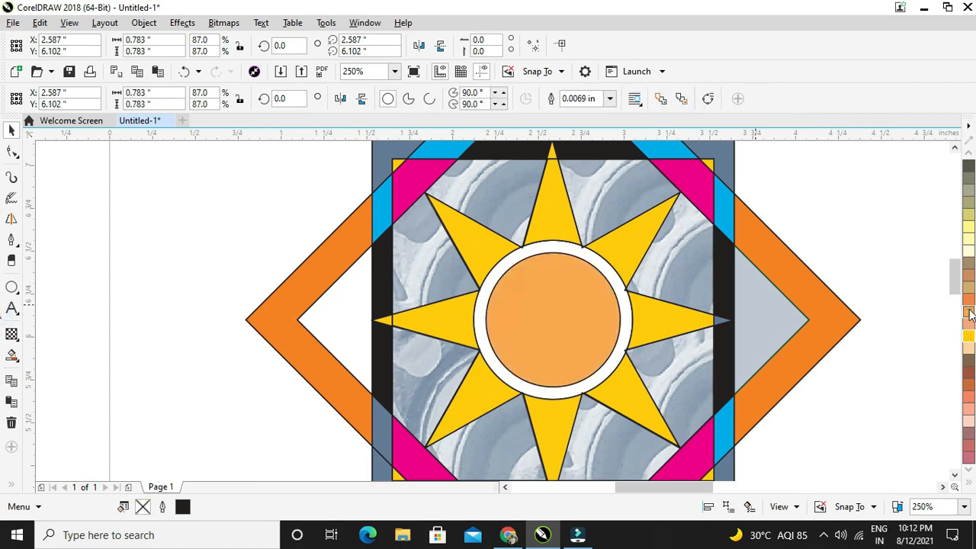
left_click(601, 279)
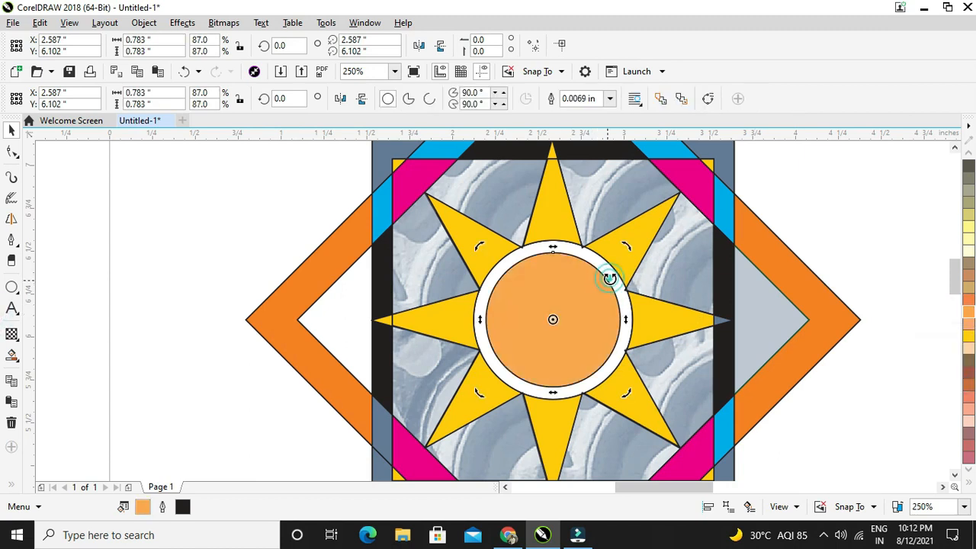
left_click(619, 276)
left_click(619, 280)
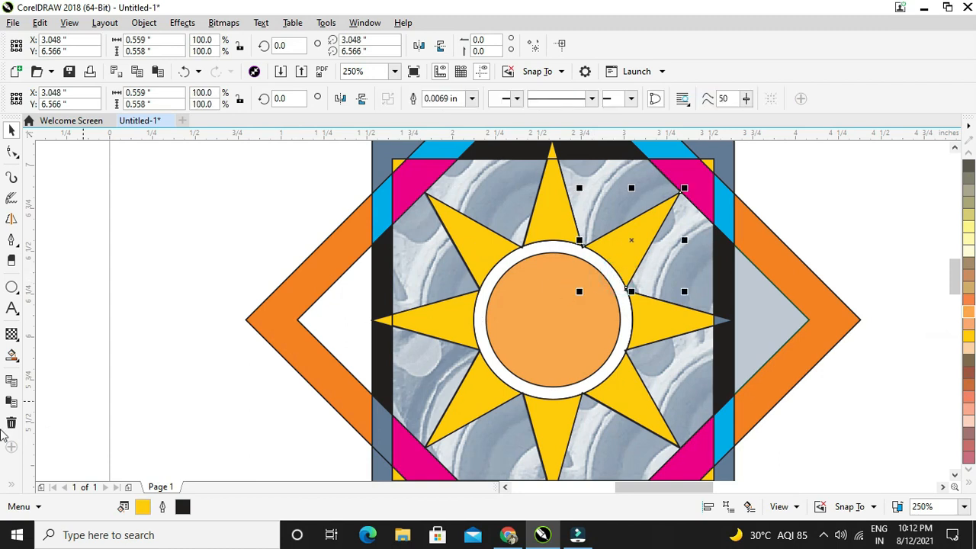
Step: Smart Fill the ring between the two circles and recolour it olive green
left_click(11, 357)
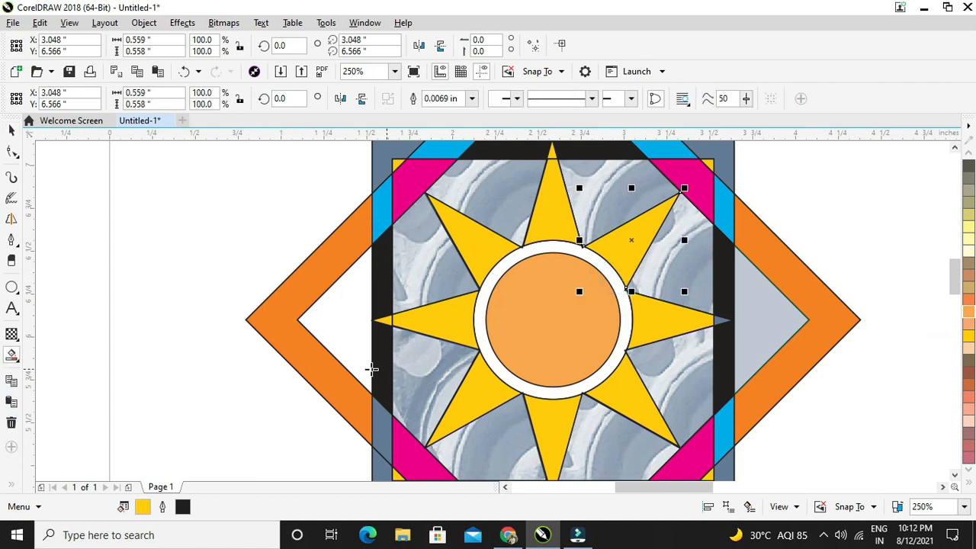
left_click(482, 331)
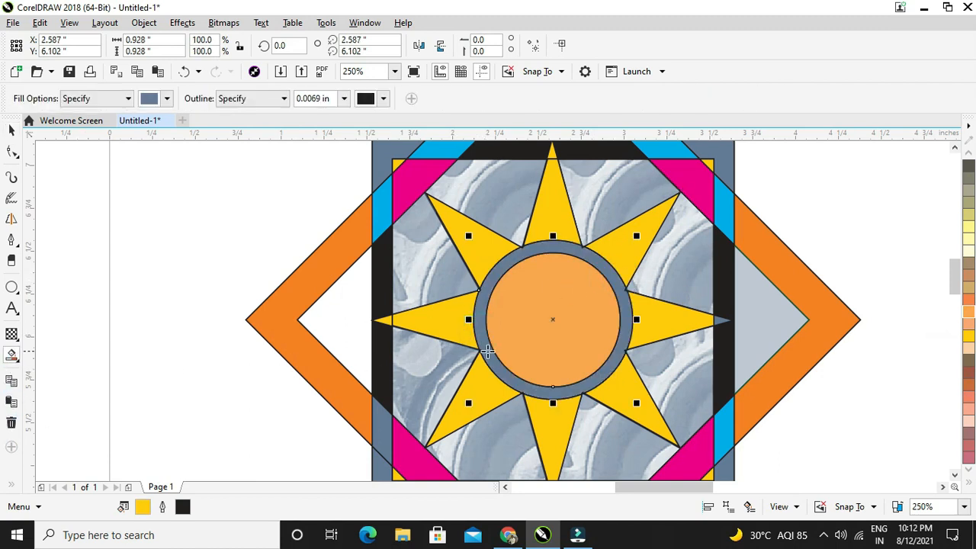
left_click(969, 190)
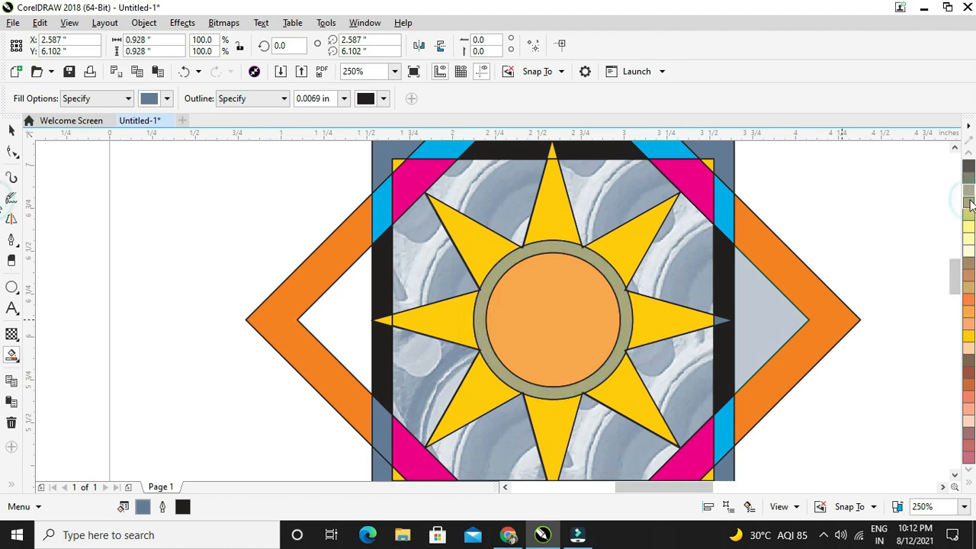
scroll(970, 206, "down", 2)
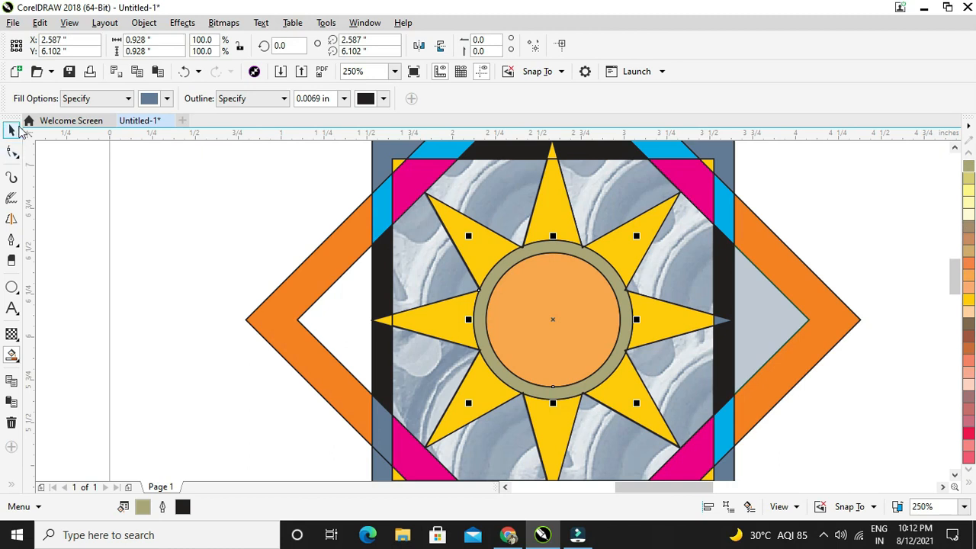
scroll(435, 244, "down", 4)
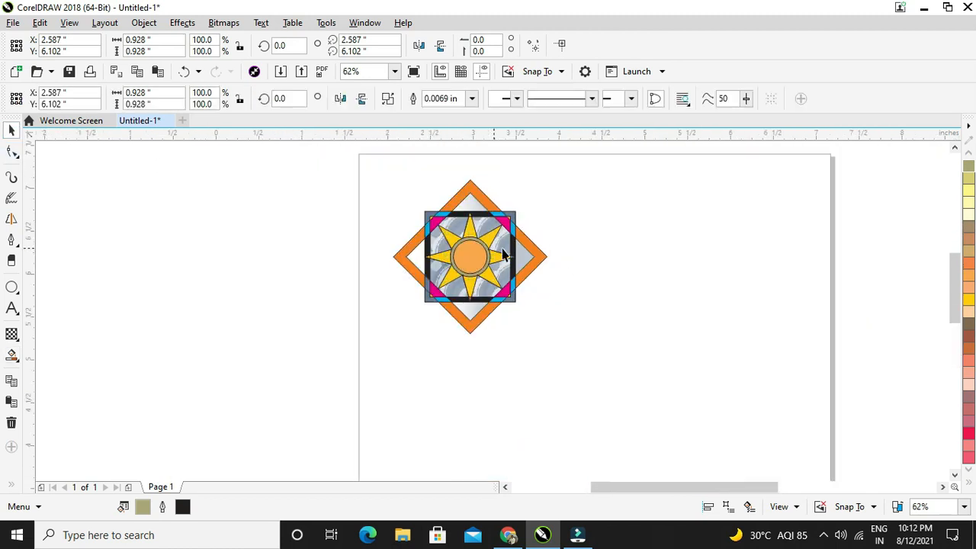
scroll(500, 255, "up", 4)
left_click(456, 229)
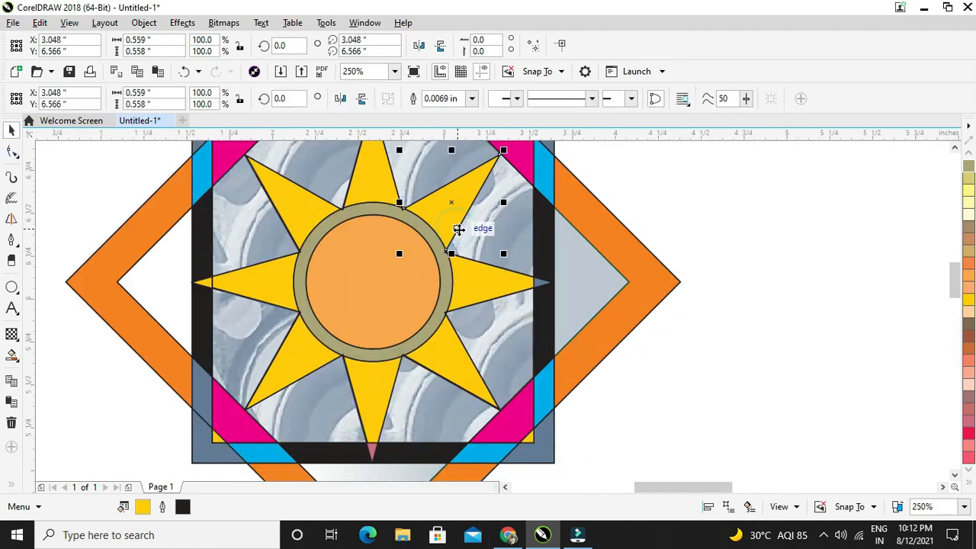
left_click(460, 260)
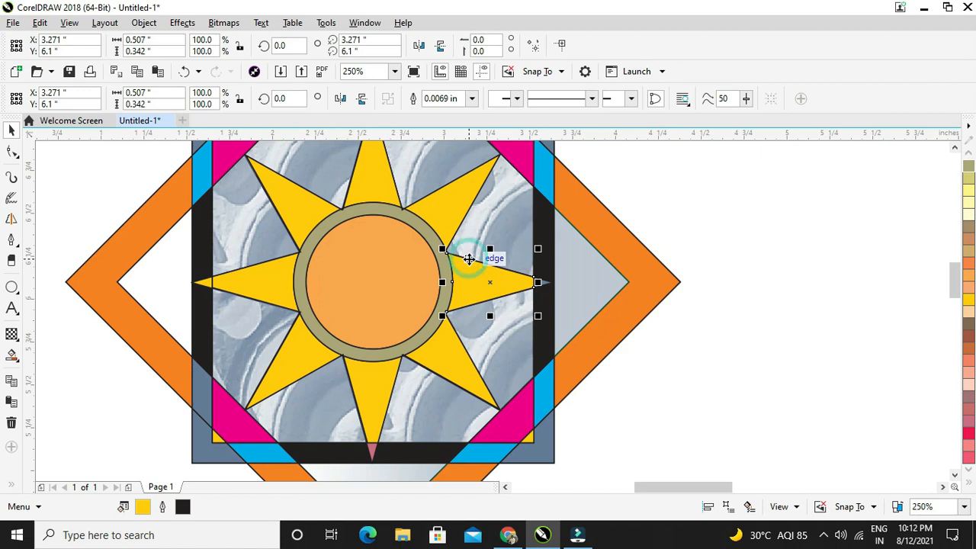
left_click(452, 309)
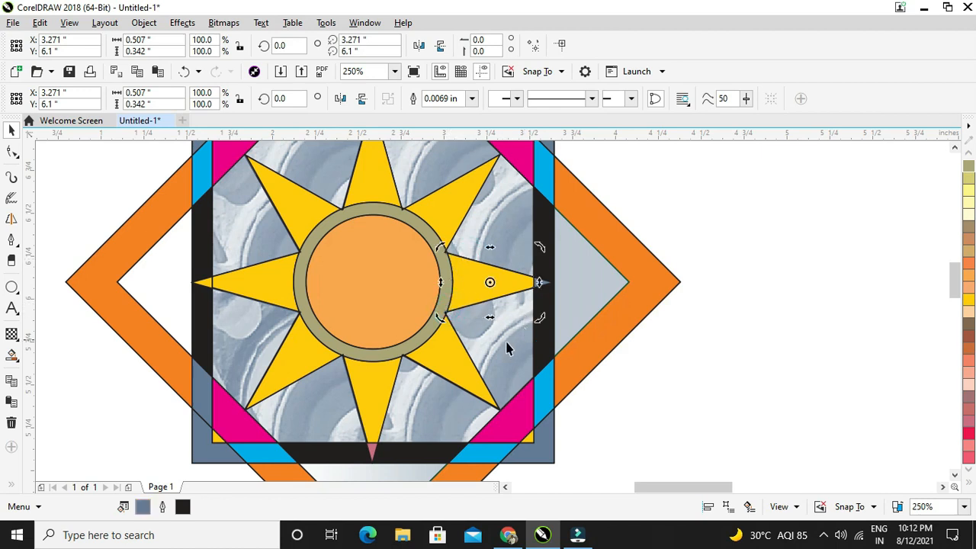
Step: Select the entire tile design and remove the outlines from all its shapes by setting the outline width to None
left_click(671, 264)
scroll(665, 242, "down", 2)
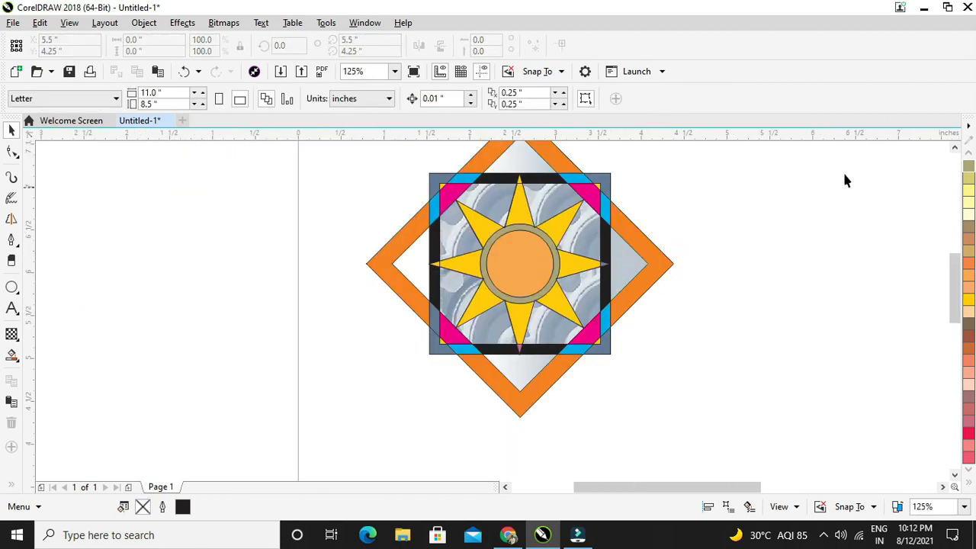
left_click(955, 147)
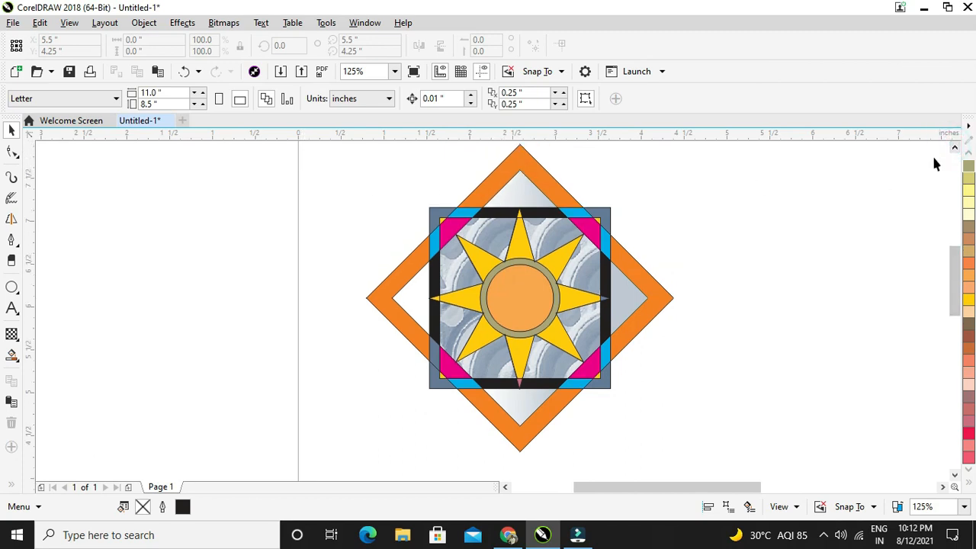
left_click(955, 146)
mouse_move(316, 170)
left_mouse_down()
mouse_move(669, 489)
mouse_move(730, 494)
mouse_move(717, 428)
mouse_move(751, 456)
left_mouse_up()
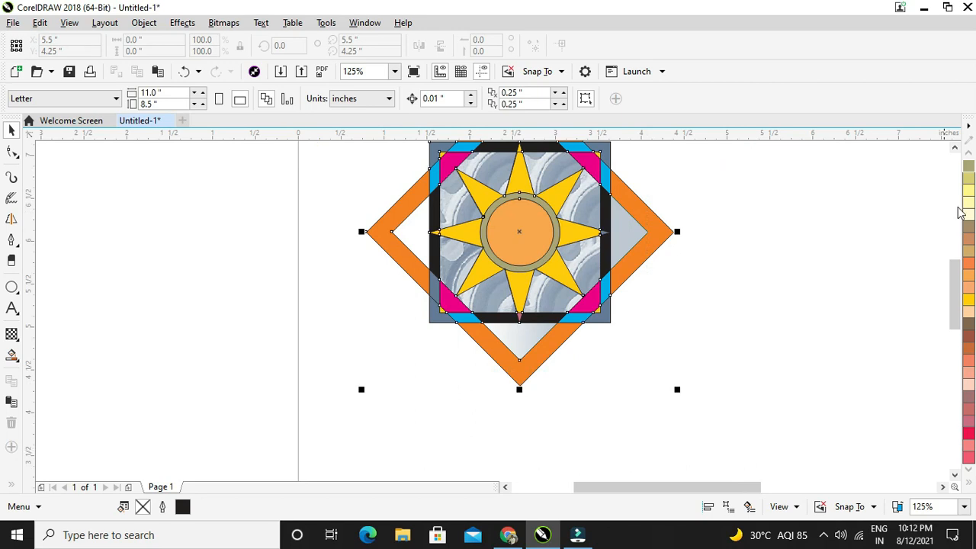
left_click(955, 148)
left_click(955, 147)
left_click(955, 147)
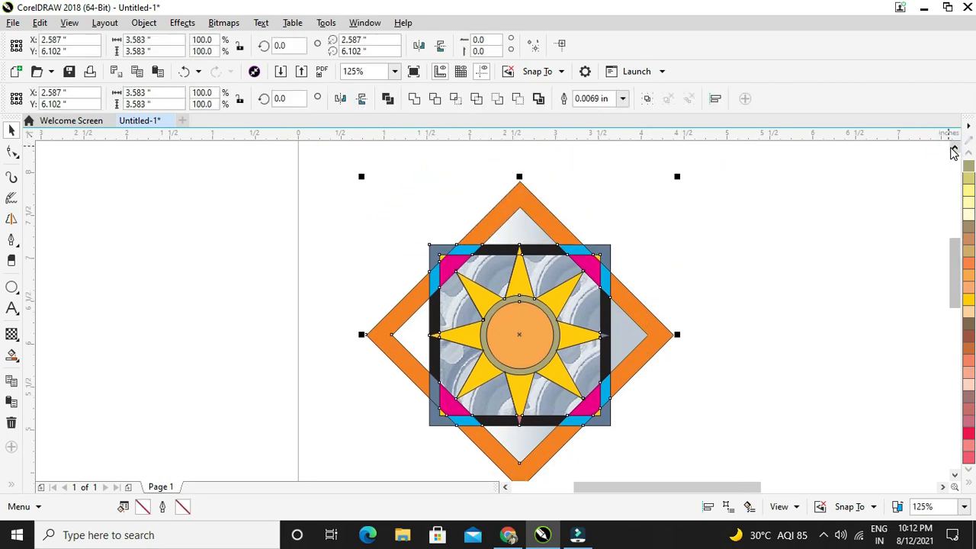
left_click(955, 147)
left_click(623, 98)
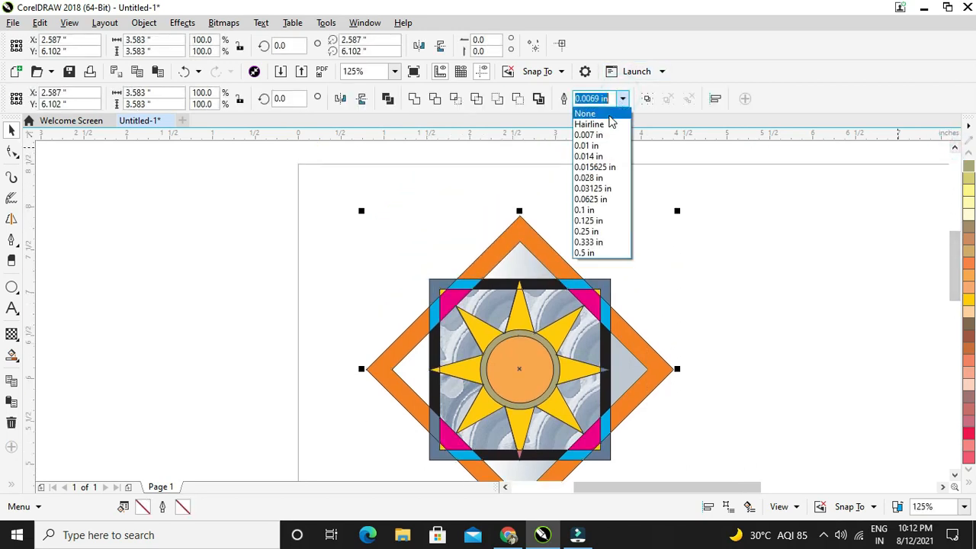
left_click(606, 113)
scroll(686, 246, "down", 2)
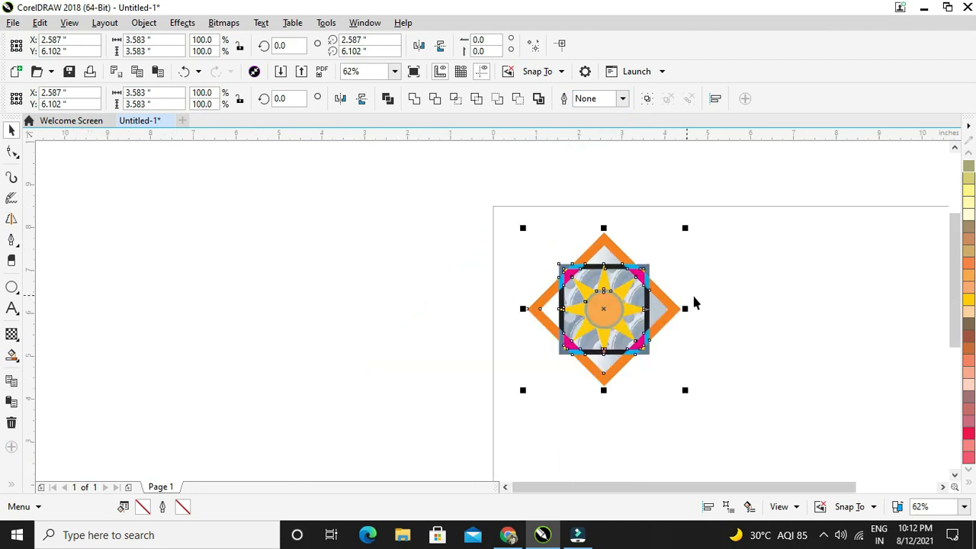
scroll(684, 296, "up", 2)
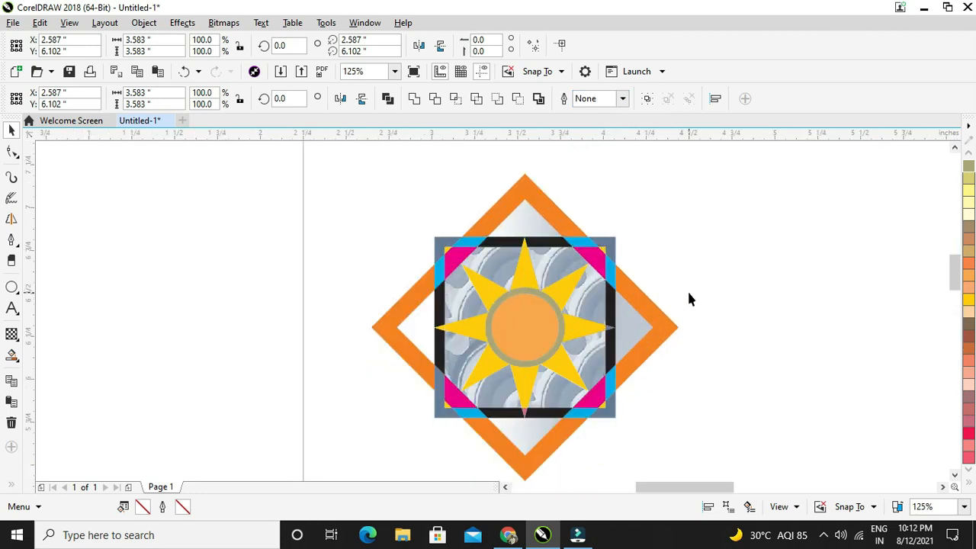
scroll(689, 298, "up", 2)
scroll(688, 298, "down", 2)
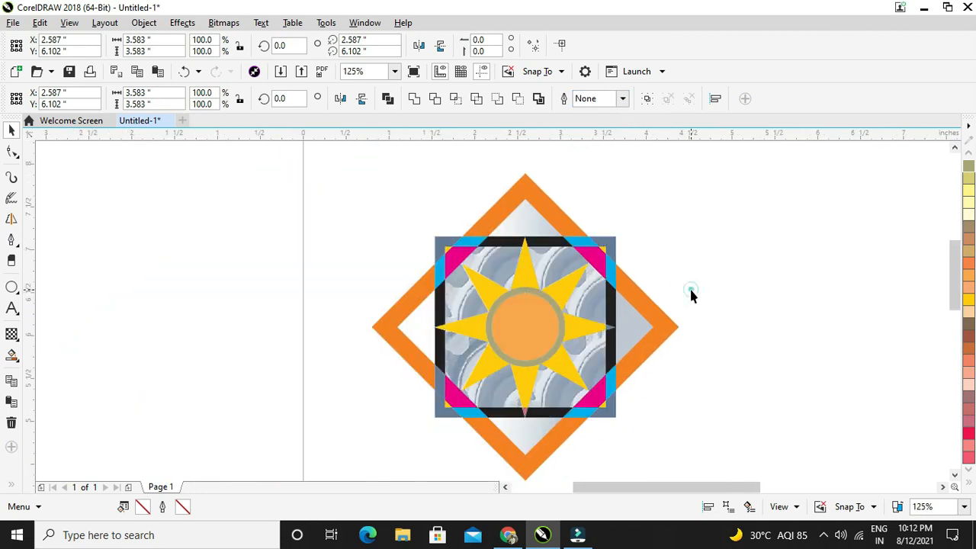
left_click(691, 296)
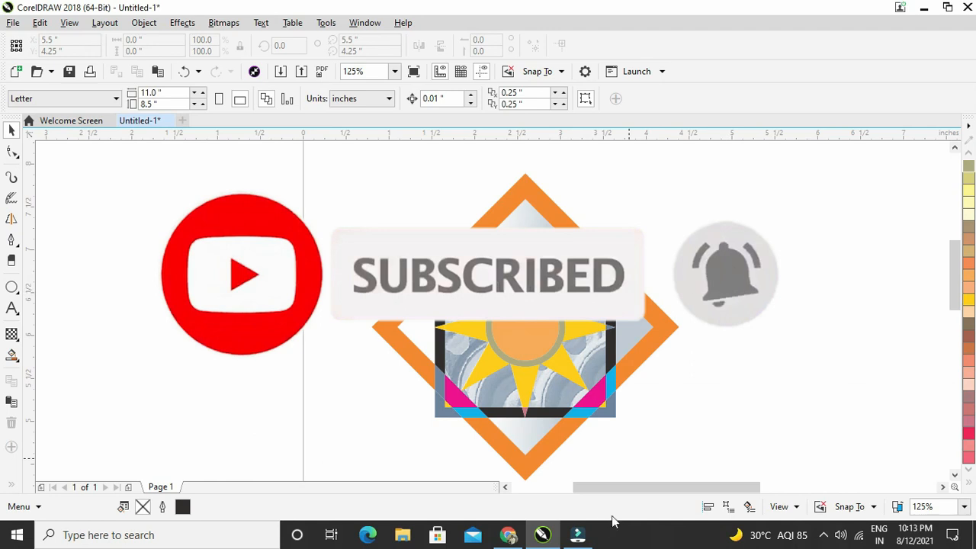
left_click(16, 536)
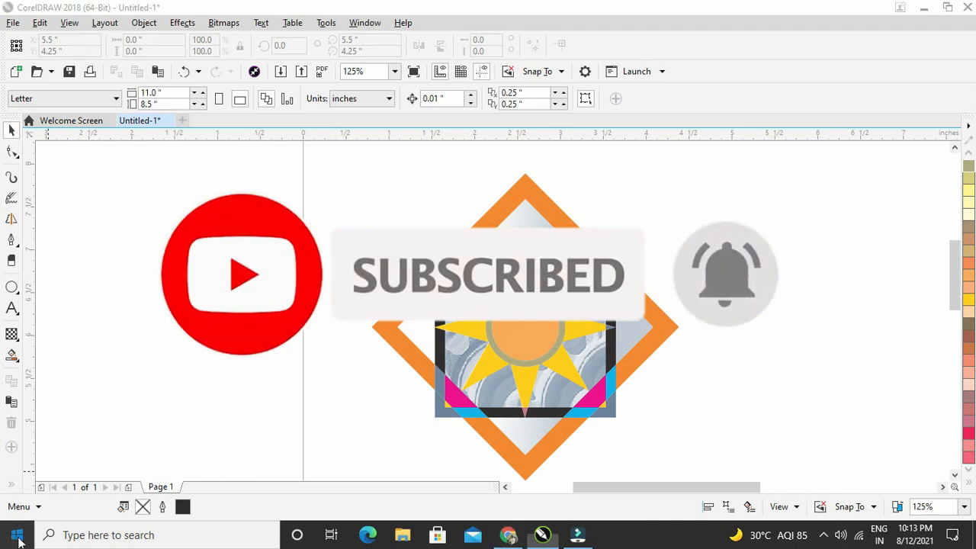